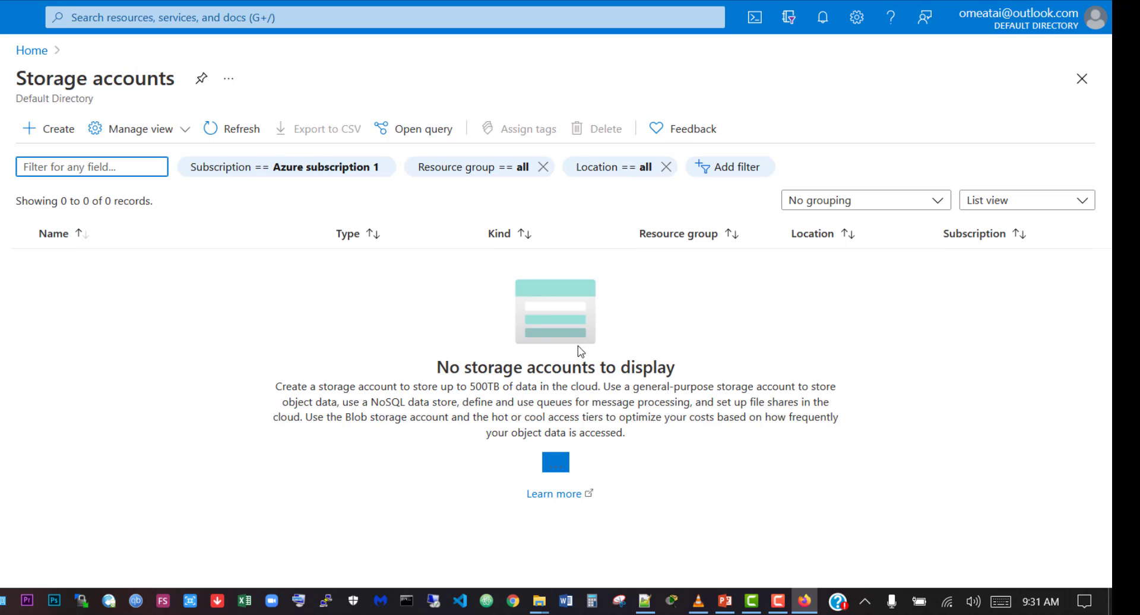
Step: Start creating a storage account and add a new resource group named RG-LAB24 for it
{"action": "left_click", "coordinate": [48, 139]}
{"action": "scroll", "coordinate": [315, 354], "scroll_direction": "down", "scroll_amount": 2}
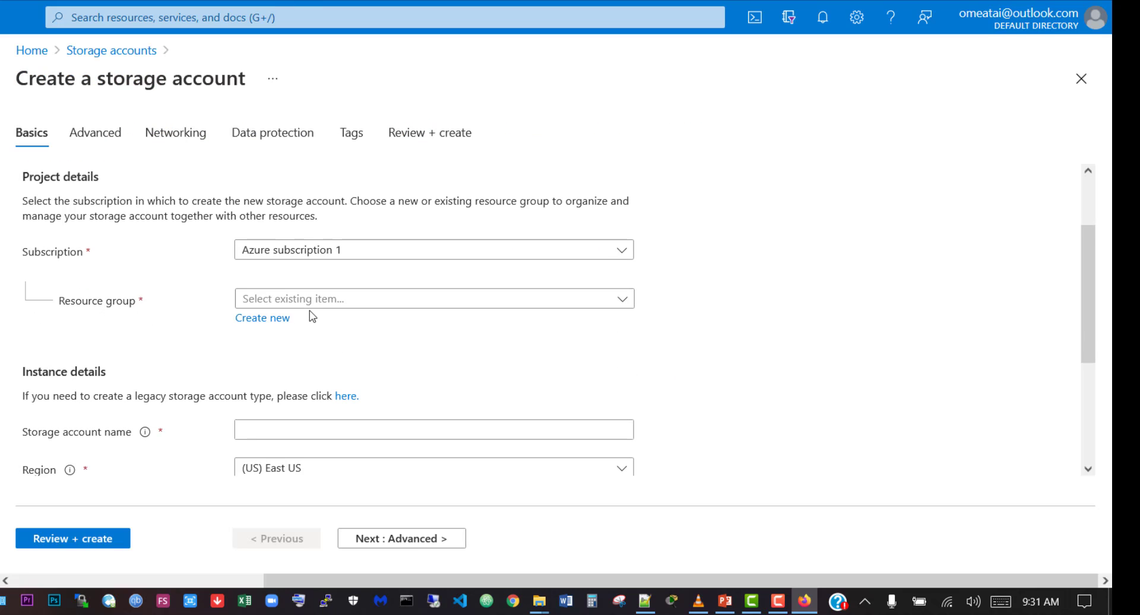
{"action": "left_click", "coordinate": [261, 319]}
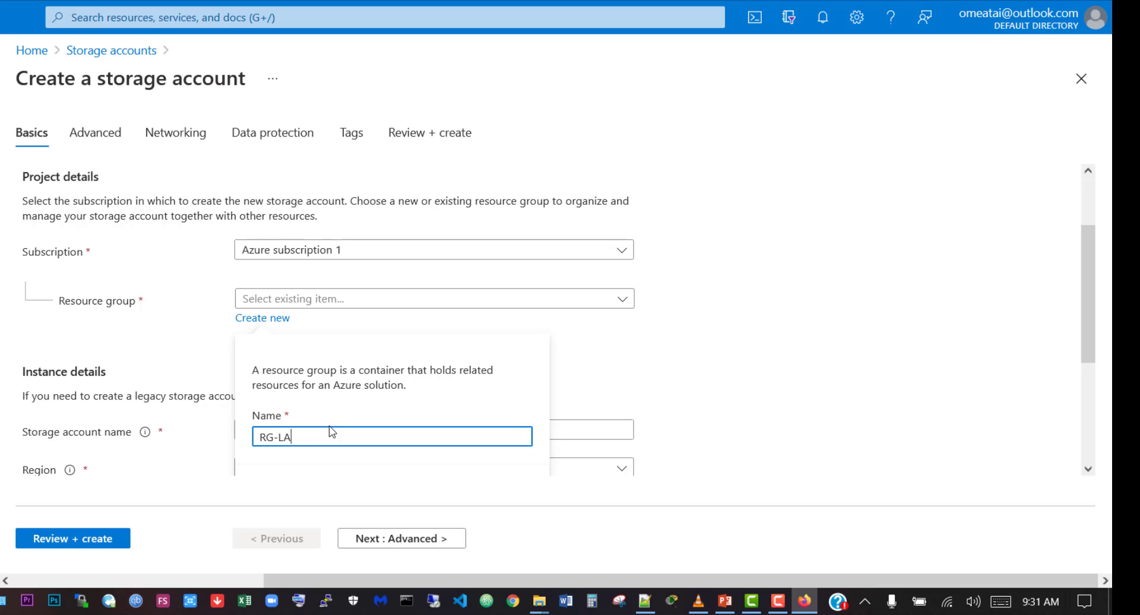
{"action": "key", "text": "Return"}
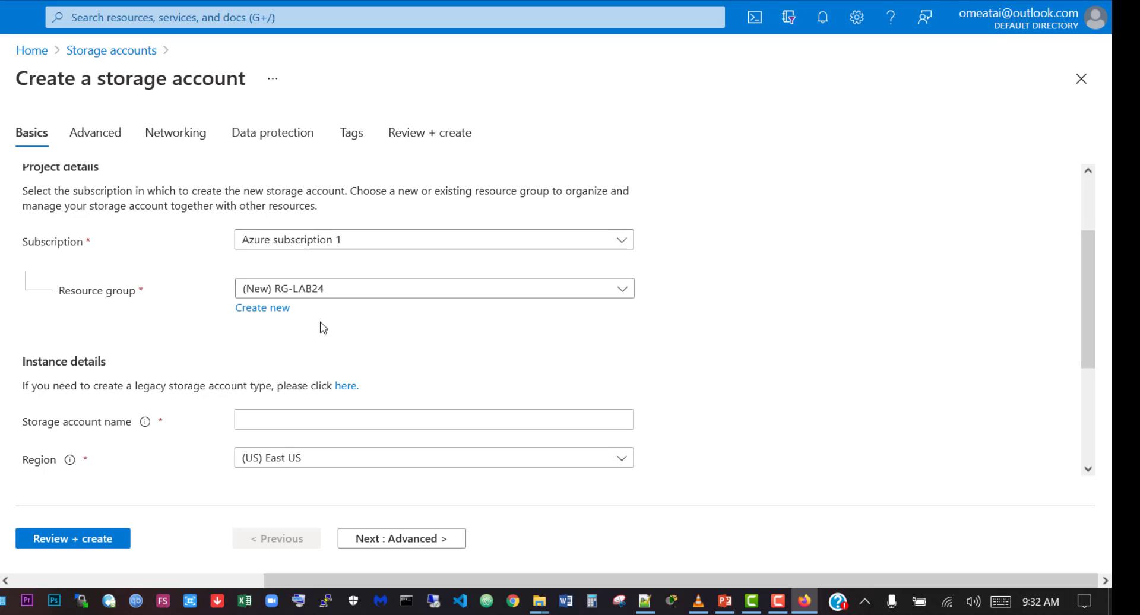
Step: Name the storage account storageaccountlab24 in the instance details
{"action": "scroll", "coordinate": [344, 339], "scroll_direction": "down", "scroll_amount": 3}
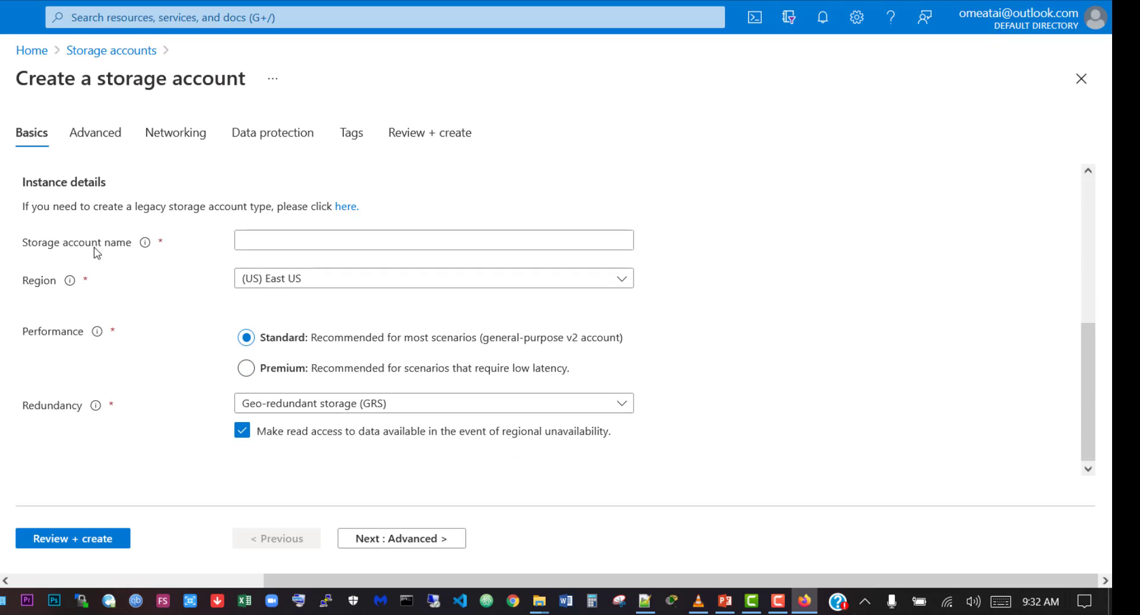
{"action": "left_click", "coordinate": [264, 239]}
{"action": "type", "text": "stor"}
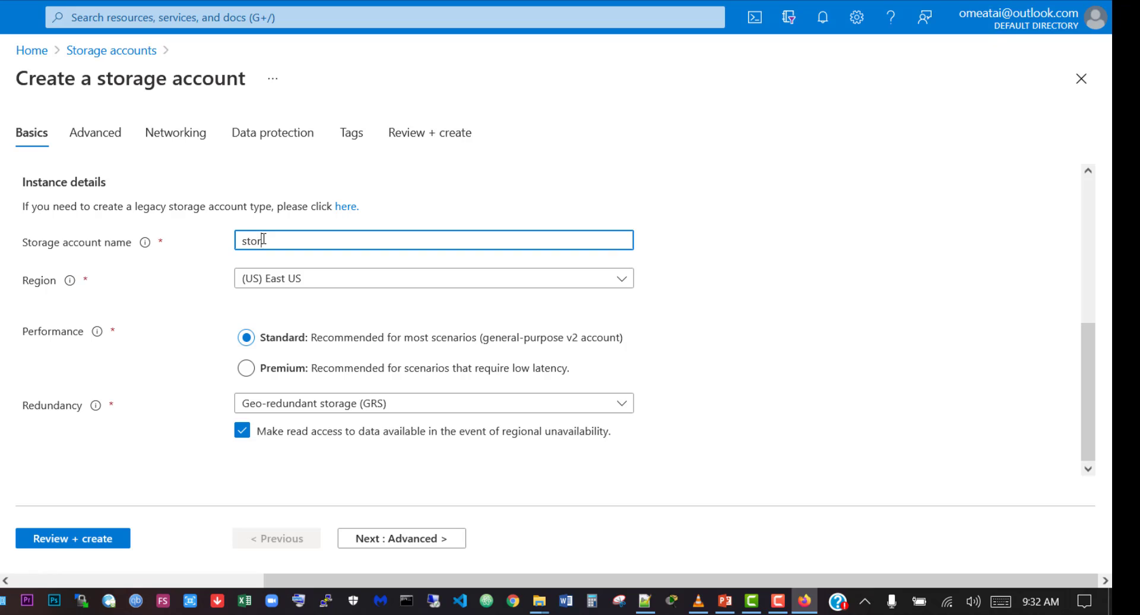
{"action": "type", "text": "ageacc"}
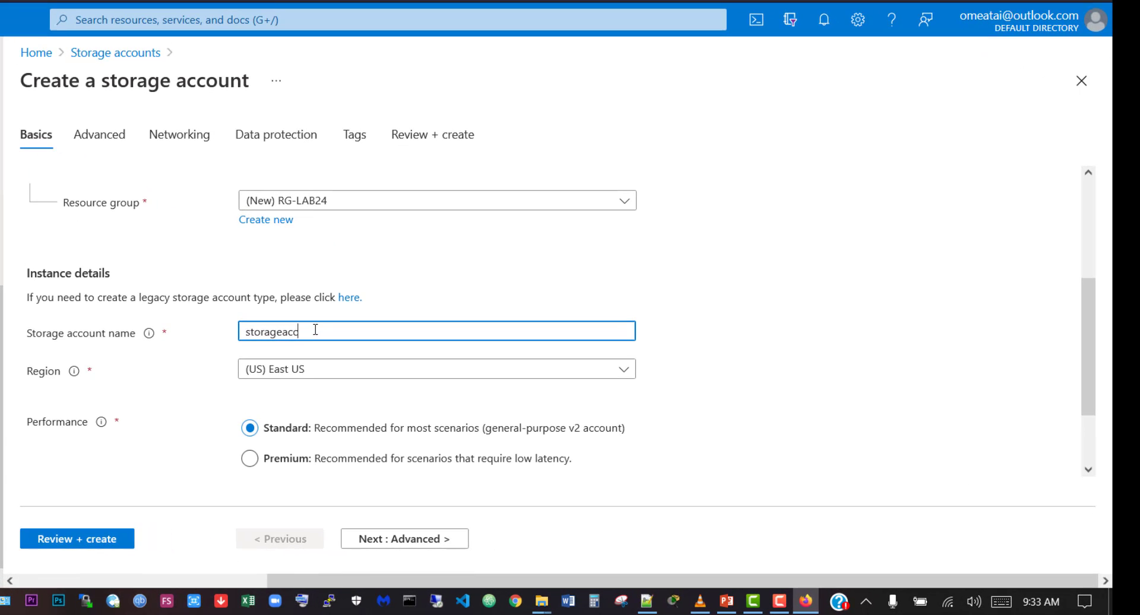
{"action": "type", "text": "ountla"}
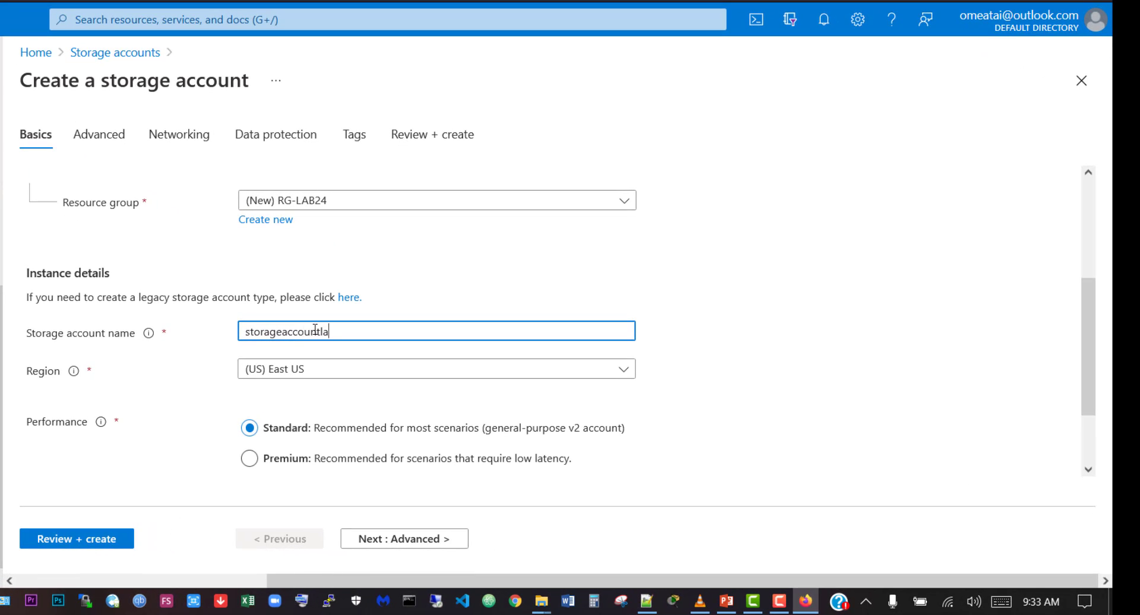
{"action": "type", "text": "b24"}
{"action": "left_click", "coordinate": [163, 376]}
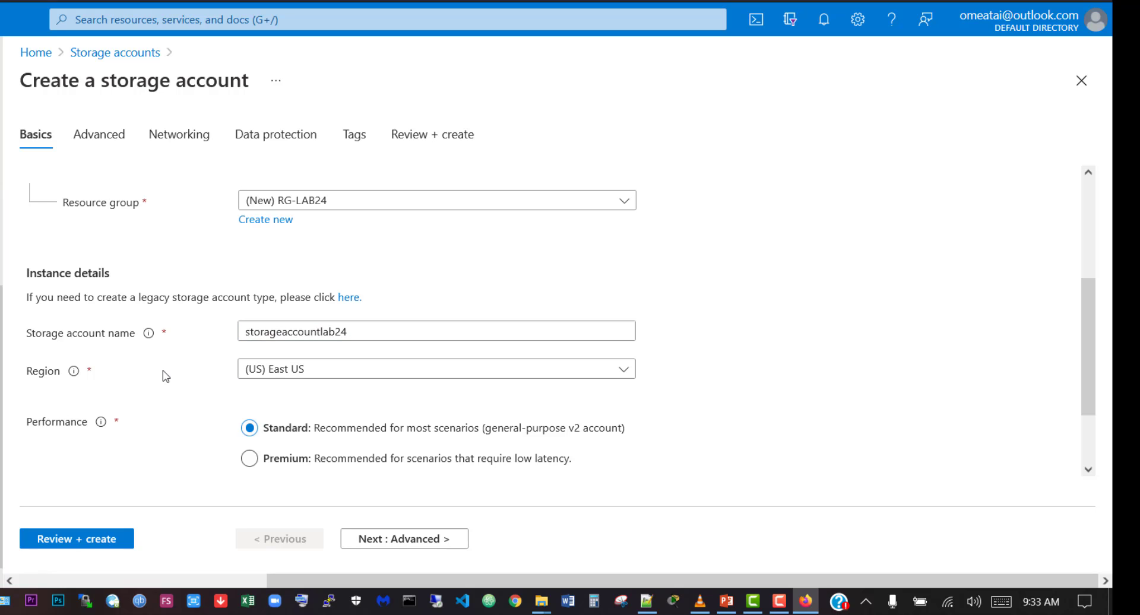
Step: Set the storage account's redundancy to Locally-redundant storage (LRS)
{"action": "scroll", "coordinate": [184, 376], "scroll_direction": "down", "scroll_amount": 2}
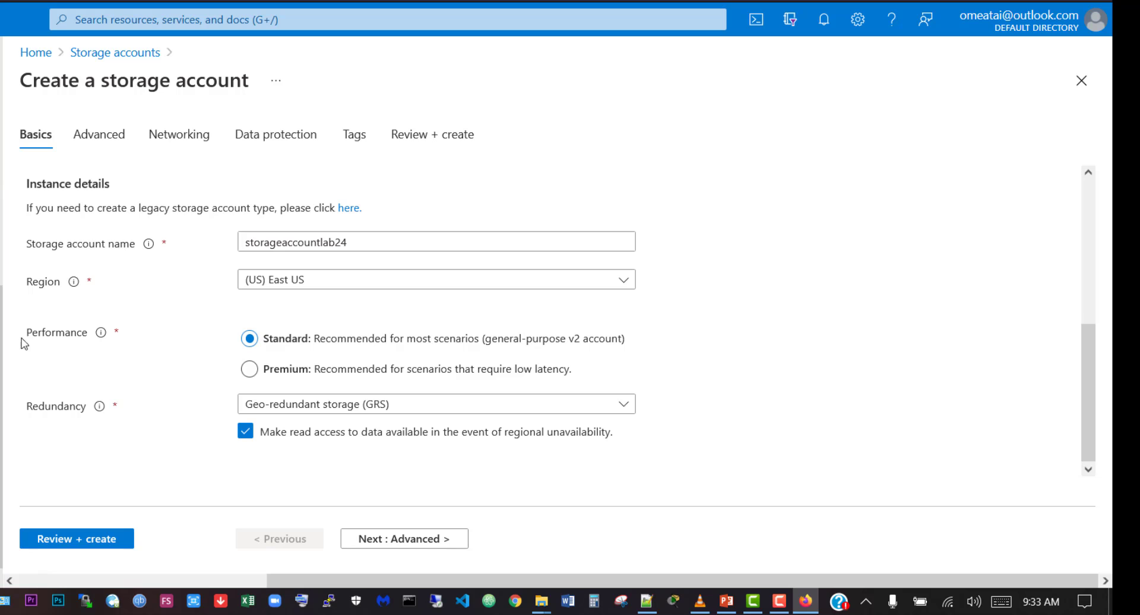
{"action": "scroll", "coordinate": [226, 361], "scroll_direction": "down", "scroll_amount": 1}
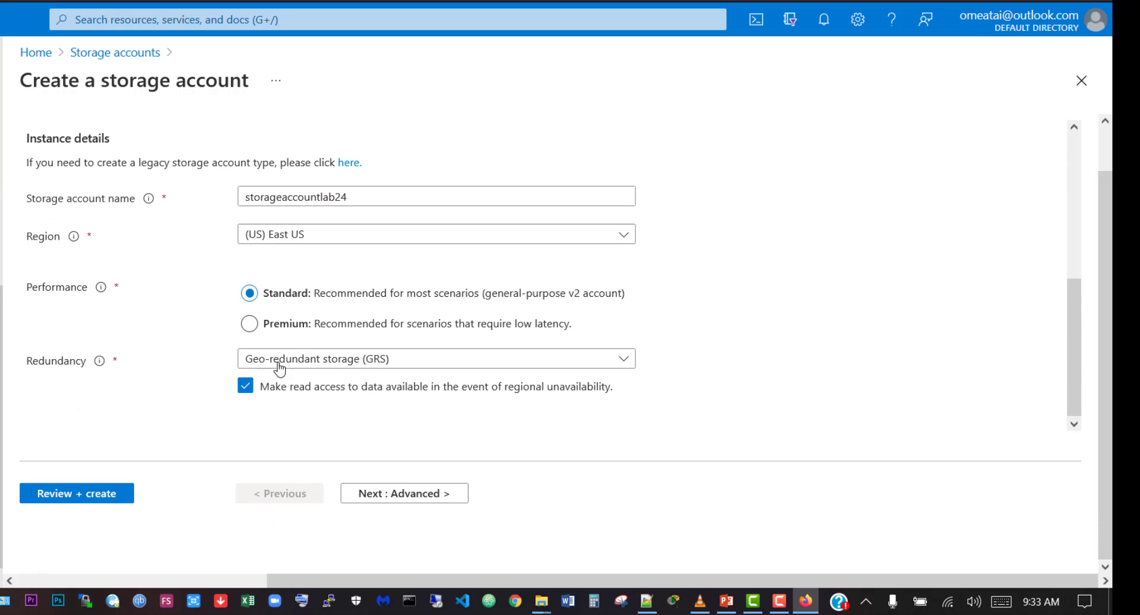
{"action": "left_click", "coordinate": [420, 367]}
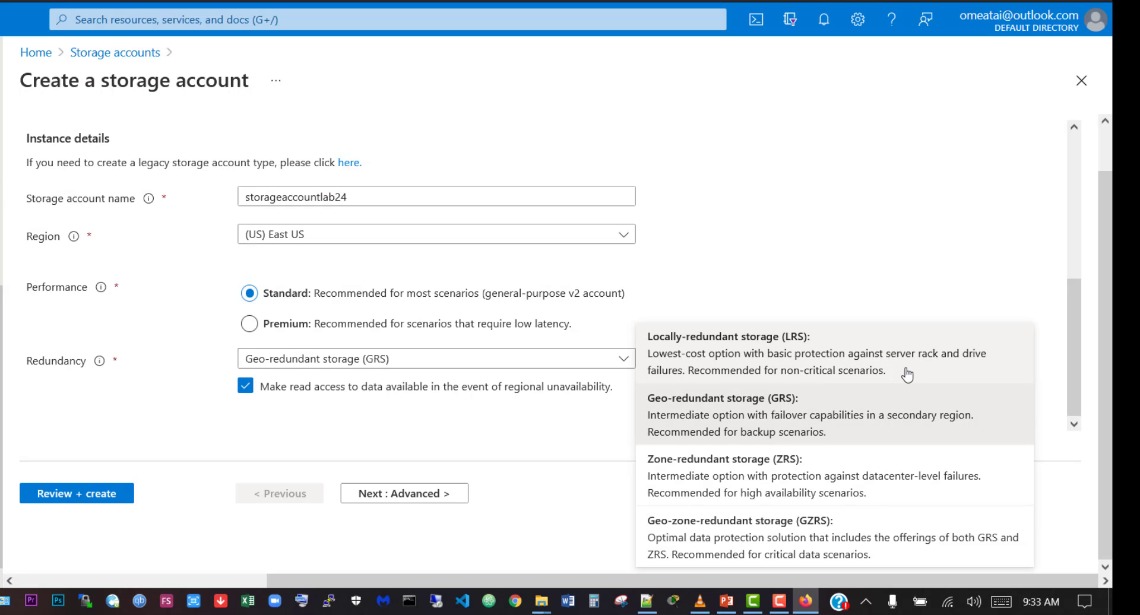
{"action": "left_click", "coordinate": [868, 361]}
{"action": "left_click", "coordinate": [399, 373]}
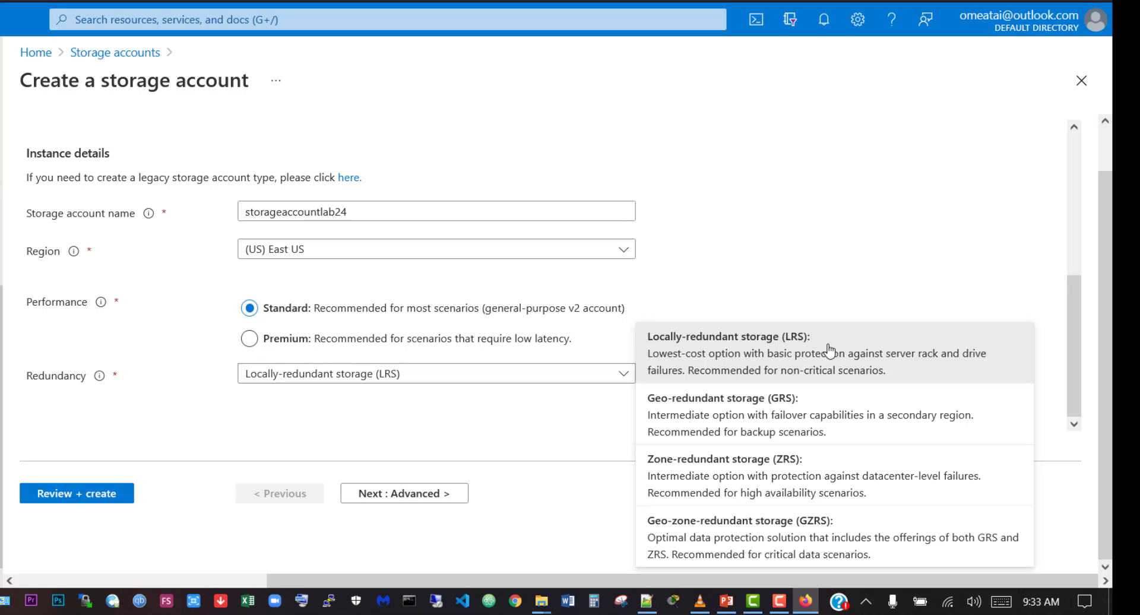
{"action": "left_click", "coordinate": [845, 356]}
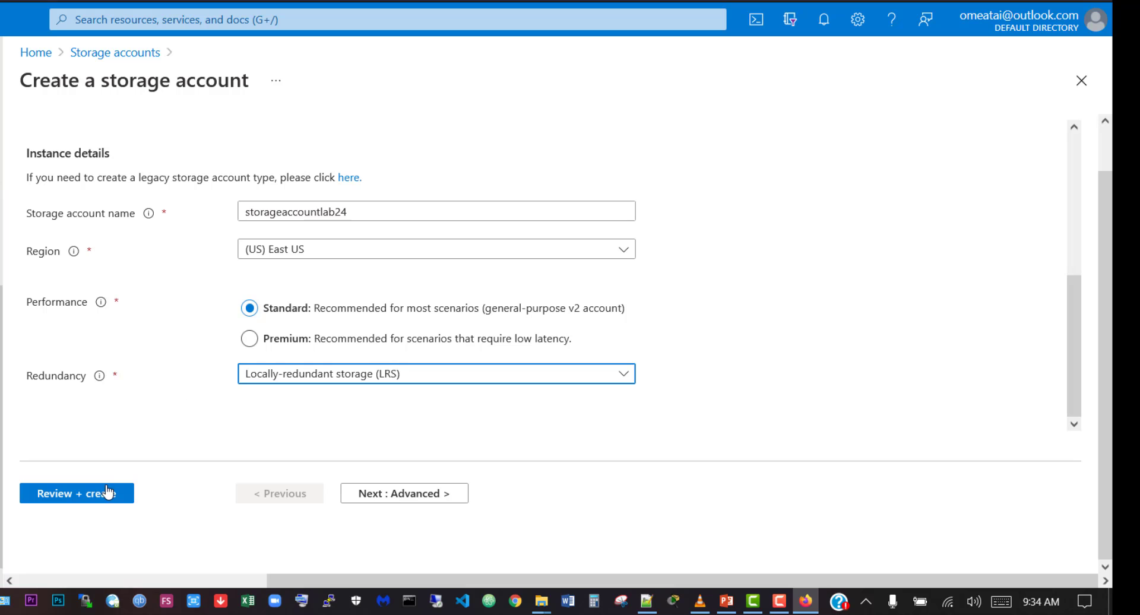
Step: Proceed to the Advanced settings and look through the security, blob access tier, Azure Files, and tables and queues options
{"action": "scroll", "coordinate": [412, 427], "scroll_direction": "up", "scroll_amount": 5}
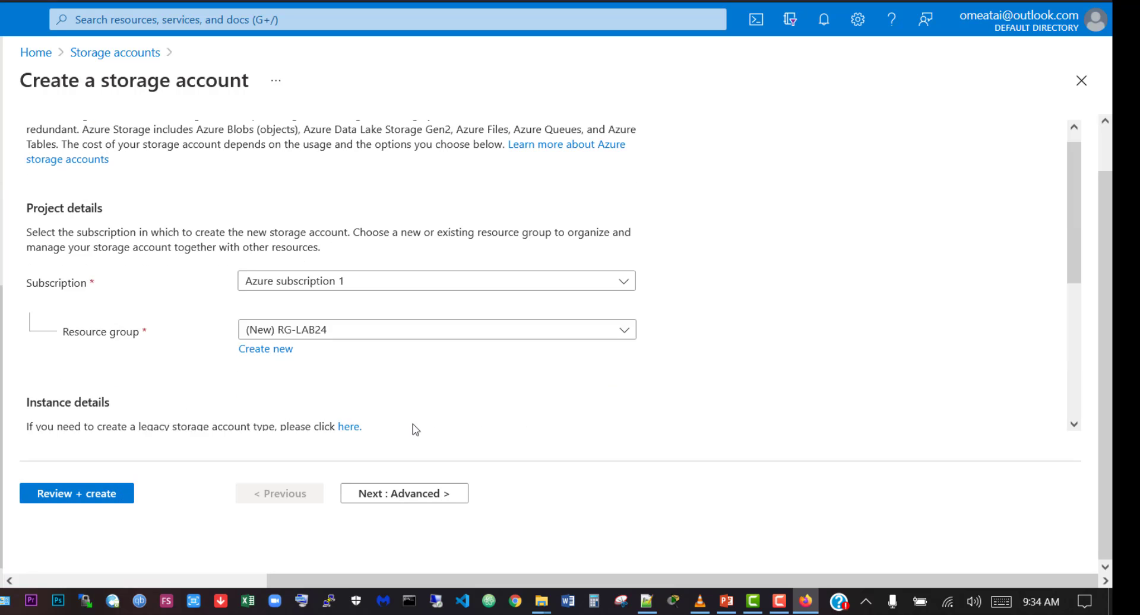
{"action": "left_click", "coordinate": [428, 492]}
{"action": "scroll", "coordinate": [333, 347], "scroll_direction": "down", "scroll_amount": 5}
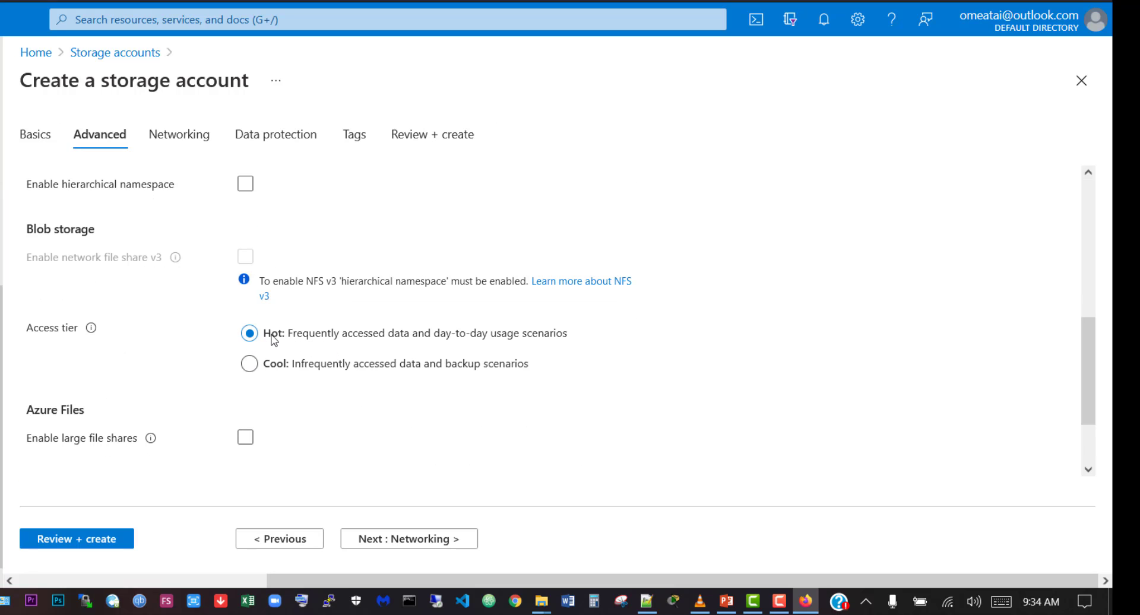
{"action": "scroll", "coordinate": [265, 399], "scroll_direction": "down", "scroll_amount": 2}
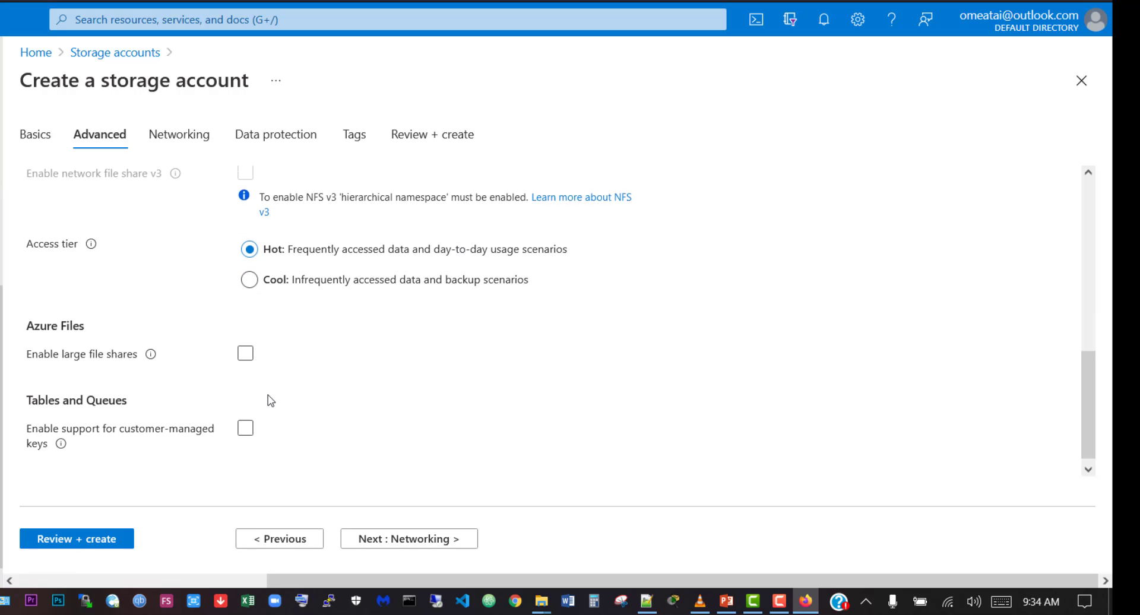
{"action": "scroll", "coordinate": [355, 395], "scroll_direction": "up", "scroll_amount": 7}
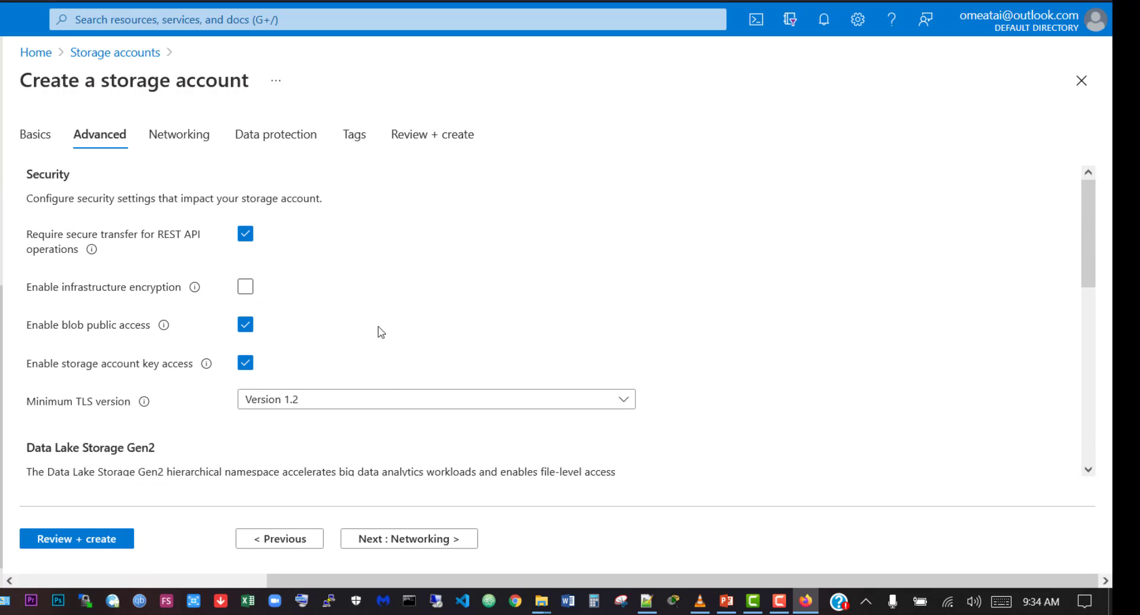
Step: Proceed to the Networking settings and review the connectivity method and routing preference
{"action": "left_click", "coordinate": [413, 540]}
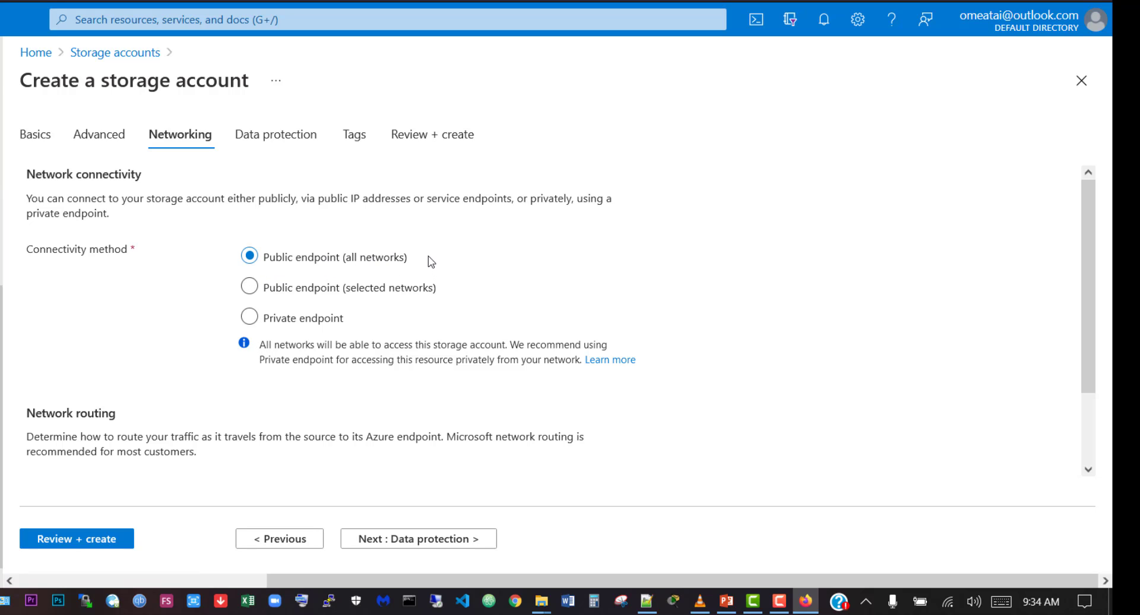
{"action": "scroll", "coordinate": [466, 423], "scroll_direction": "down", "scroll_amount": 2}
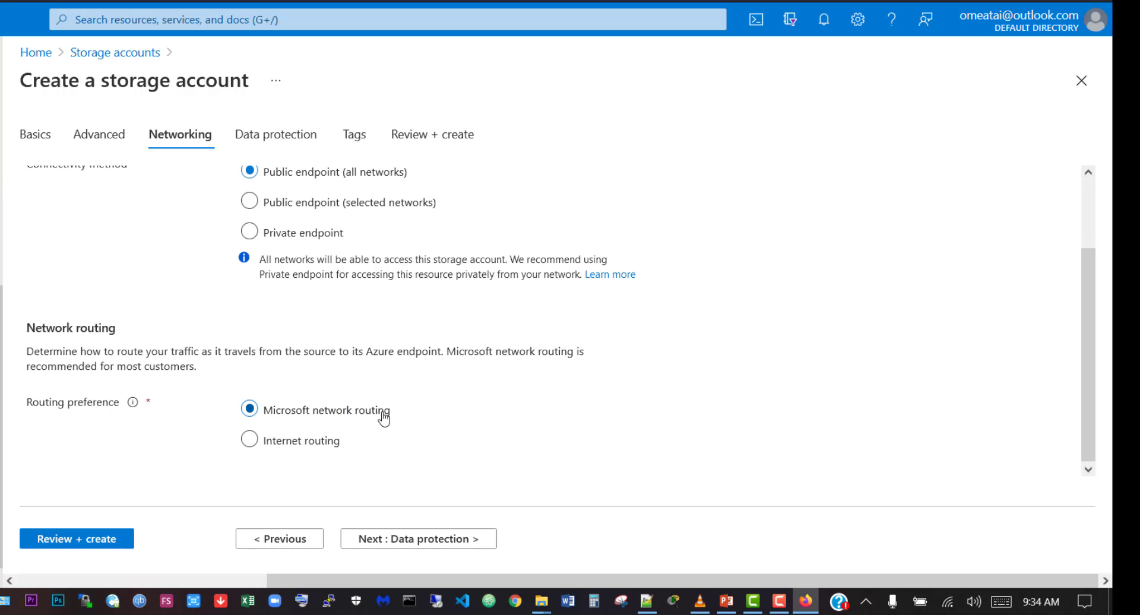
{"action": "scroll", "coordinate": [438, 437], "scroll_direction": "up", "scroll_amount": 2}
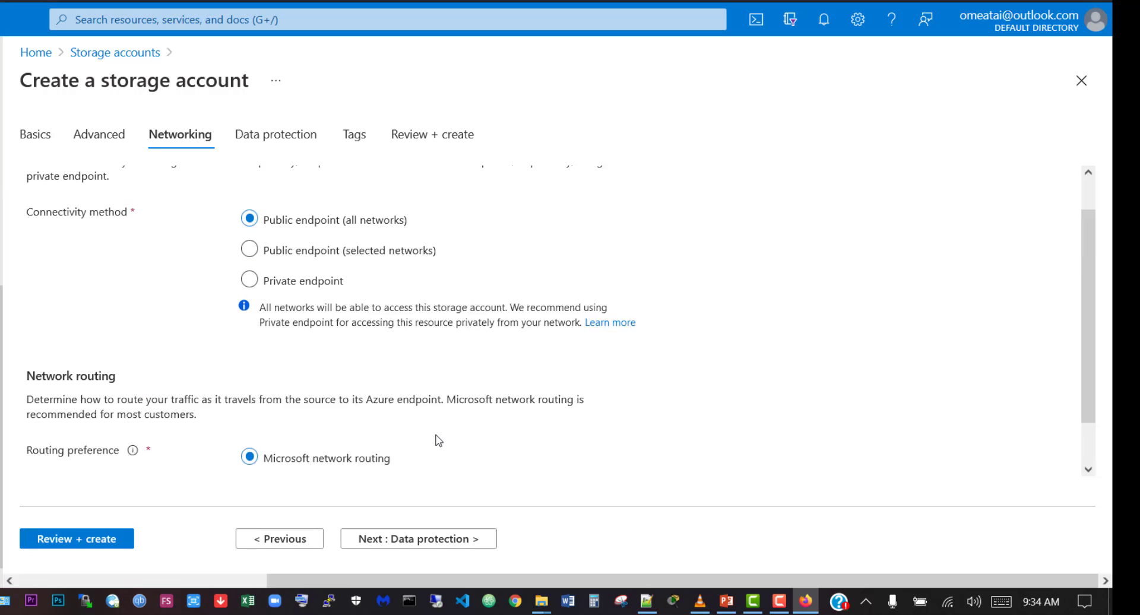
{"action": "scroll", "coordinate": [371, 495], "scroll_direction": "down", "scroll_amount": 2}
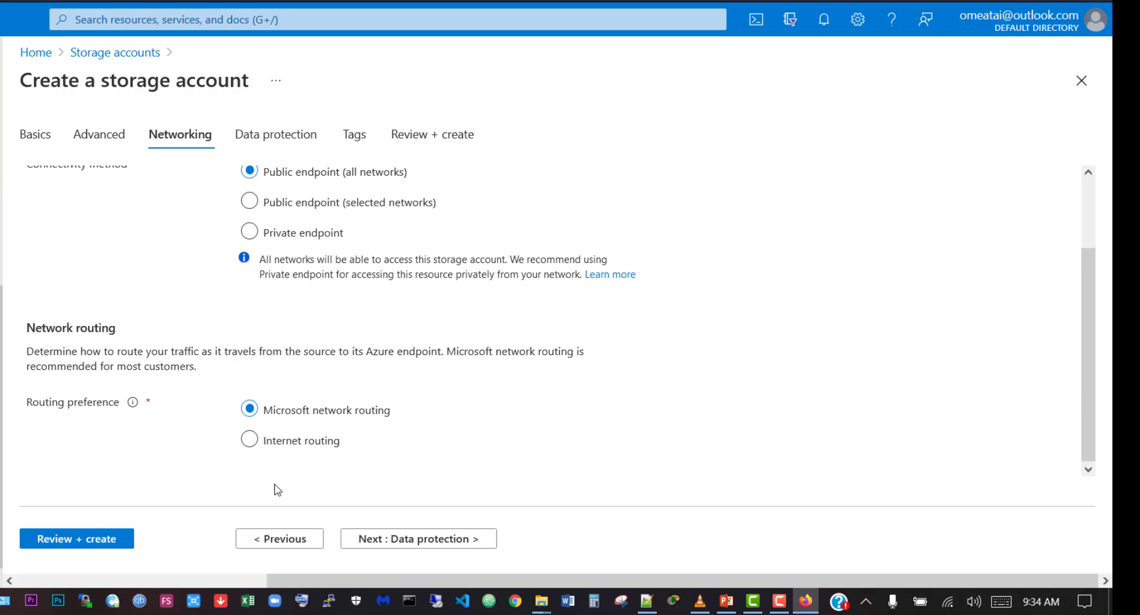
Step: Accept the default data protection and tag settings and proceed to the final review
{"action": "left_click", "coordinate": [449, 539]}
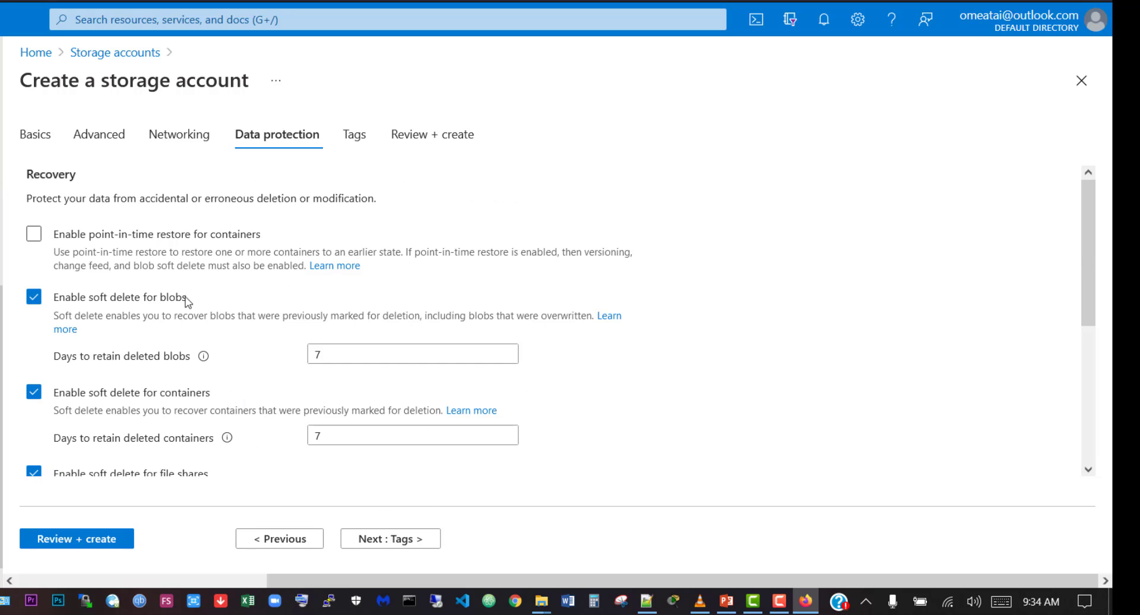
{"action": "scroll", "coordinate": [297, 393], "scroll_direction": "down", "scroll_amount": 5}
{"action": "left_click", "coordinate": [402, 538]}
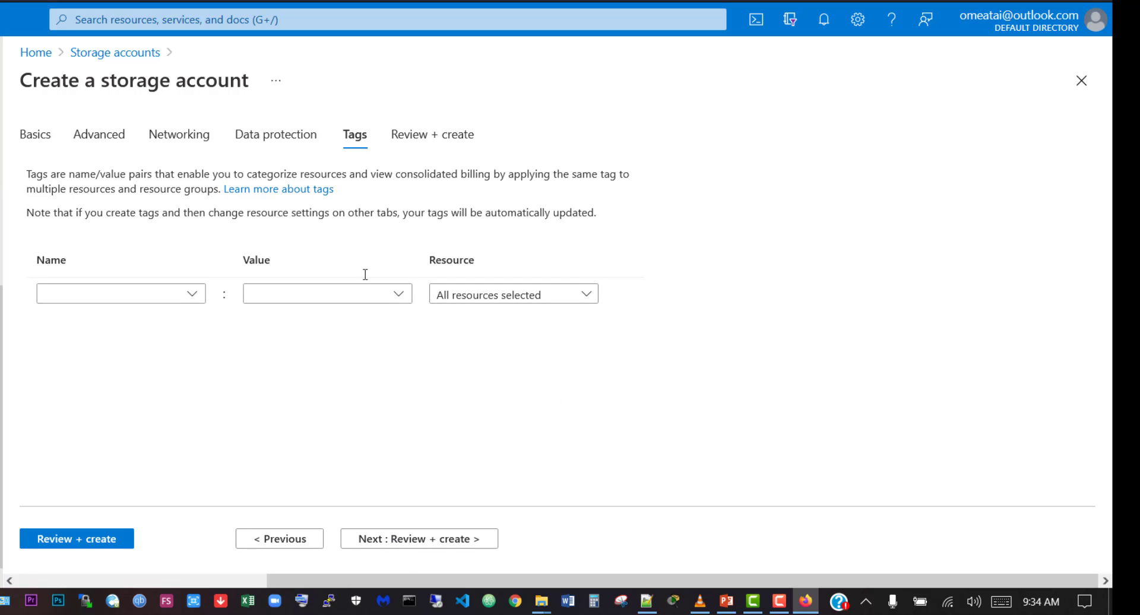
{"action": "left_click", "coordinate": [428, 538]}
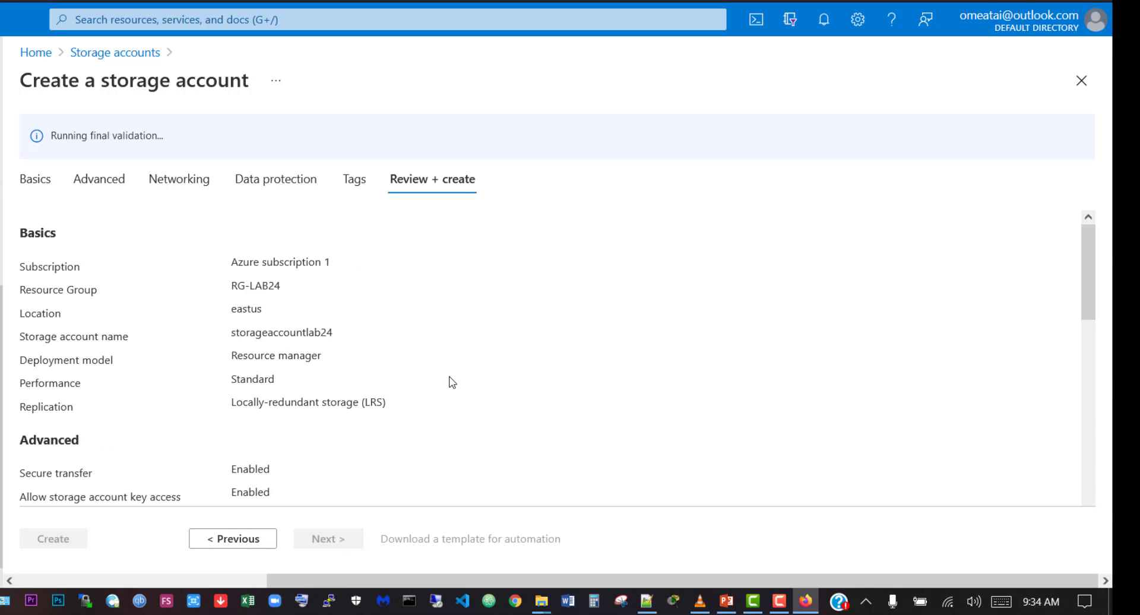
Step: Create the storage account after checking the configuration summary, and open the deployed resource
{"action": "scroll", "coordinate": [452, 382], "scroll_direction": "down", "scroll_amount": 10}
{"action": "scroll", "coordinate": [143, 493], "scroll_direction": "down", "scroll_amount": 2}
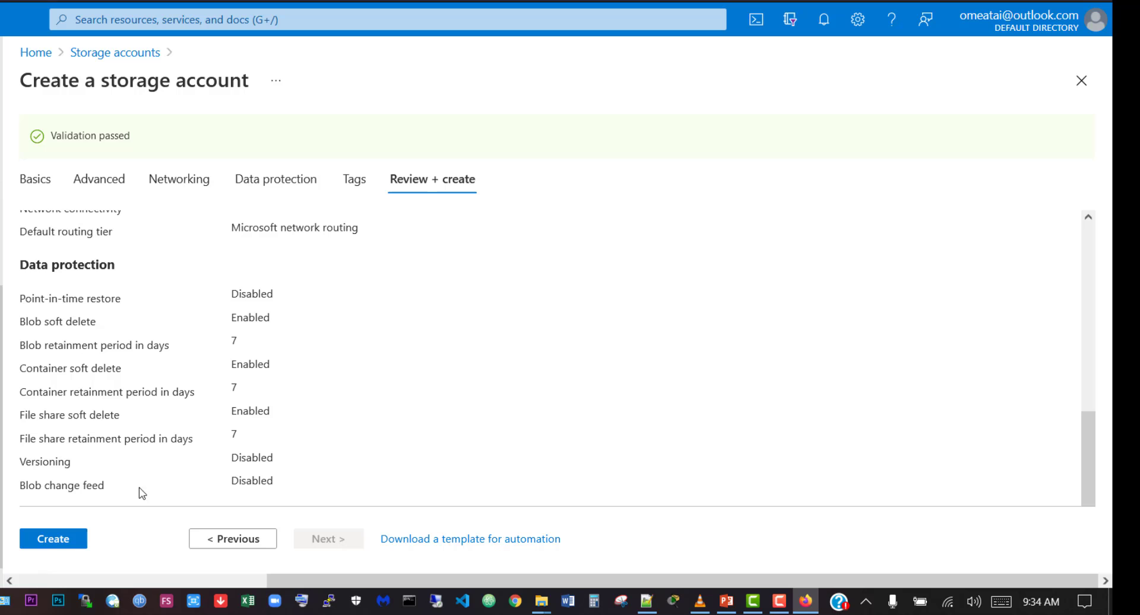
{"action": "left_click", "coordinate": [68, 541]}
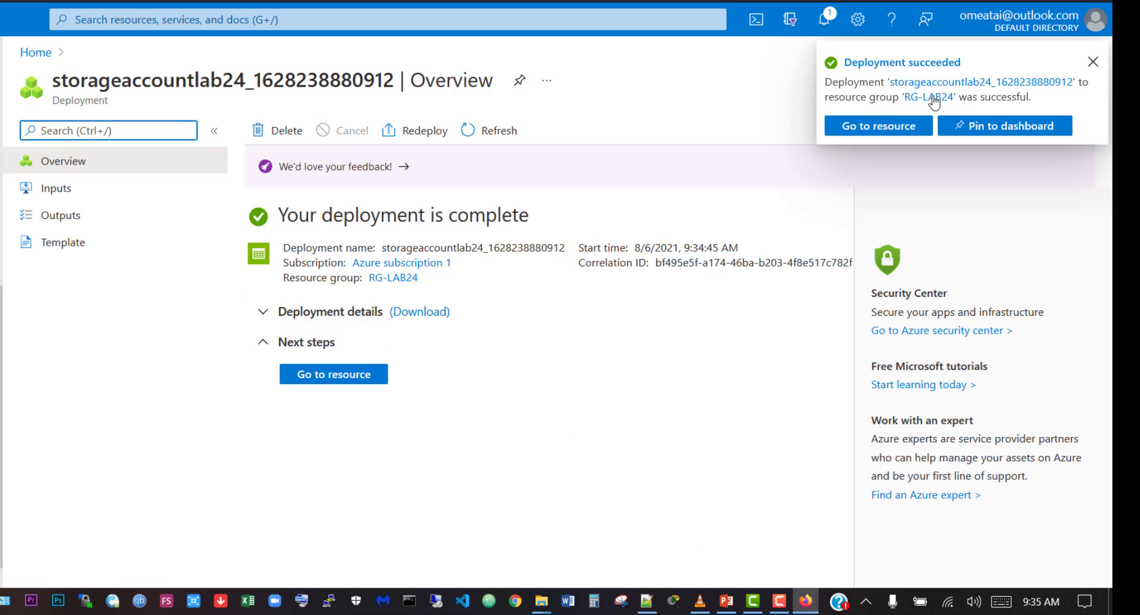
{"action": "left_click", "coordinate": [363, 375]}
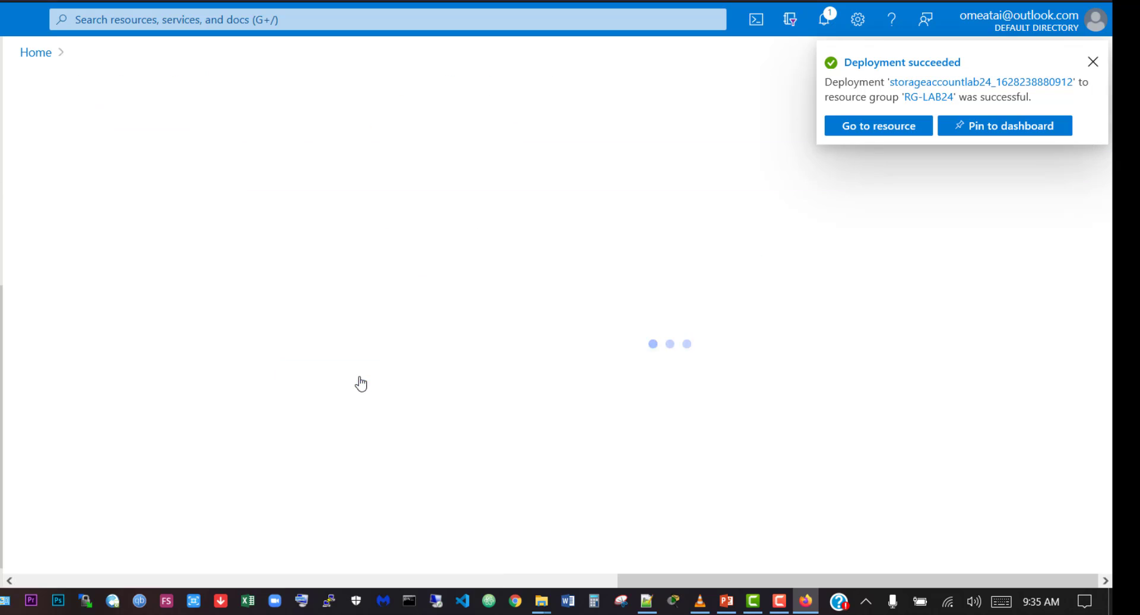
{"action": "left_click", "coordinate": [1093, 62]}
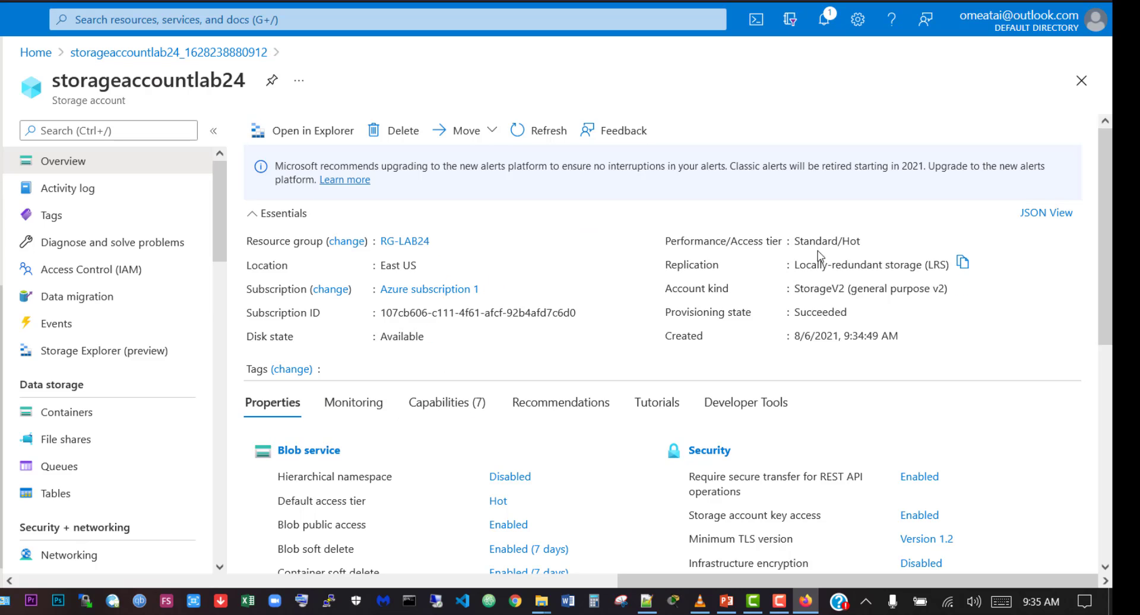
Step: Examine the storage account's overview, including access tier, replication, account kind, provisioning state and service properties
{"action": "left_click_drag", "start_coordinate": [858, 239], "coordinate": [789, 243]}
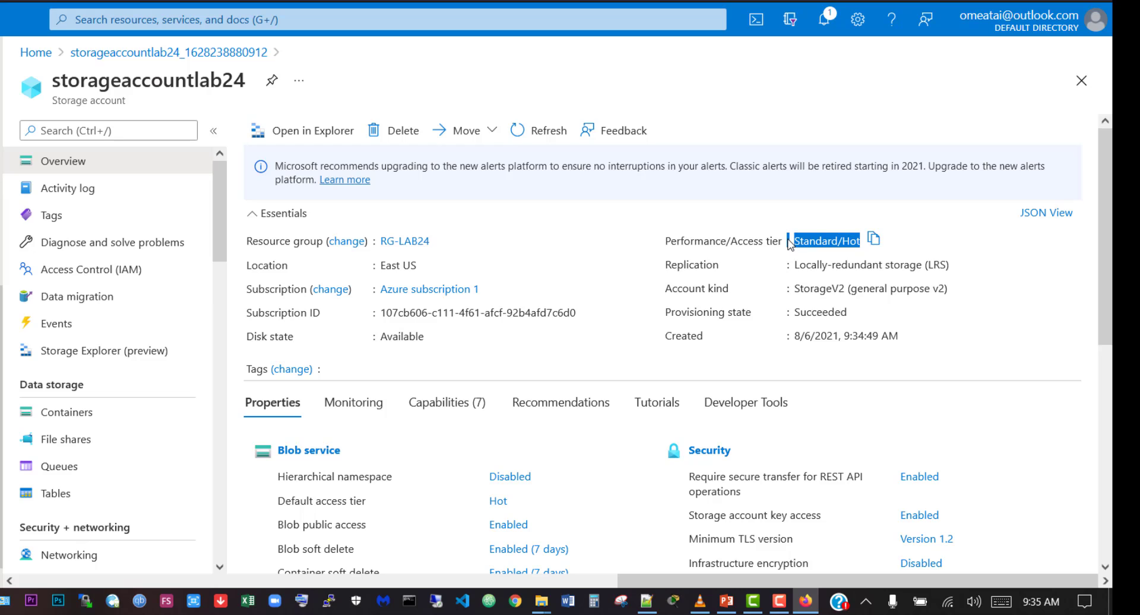
{"action": "left_click", "coordinate": [825, 246]}
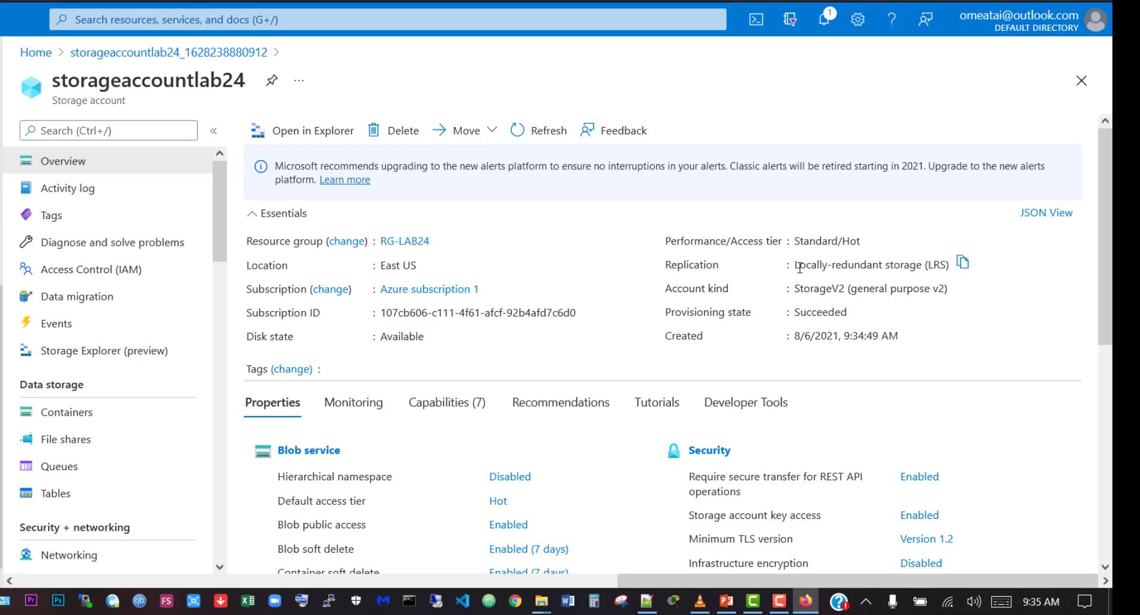
{"action": "left_click_drag", "start_coordinate": [796, 264], "coordinate": [925, 261]}
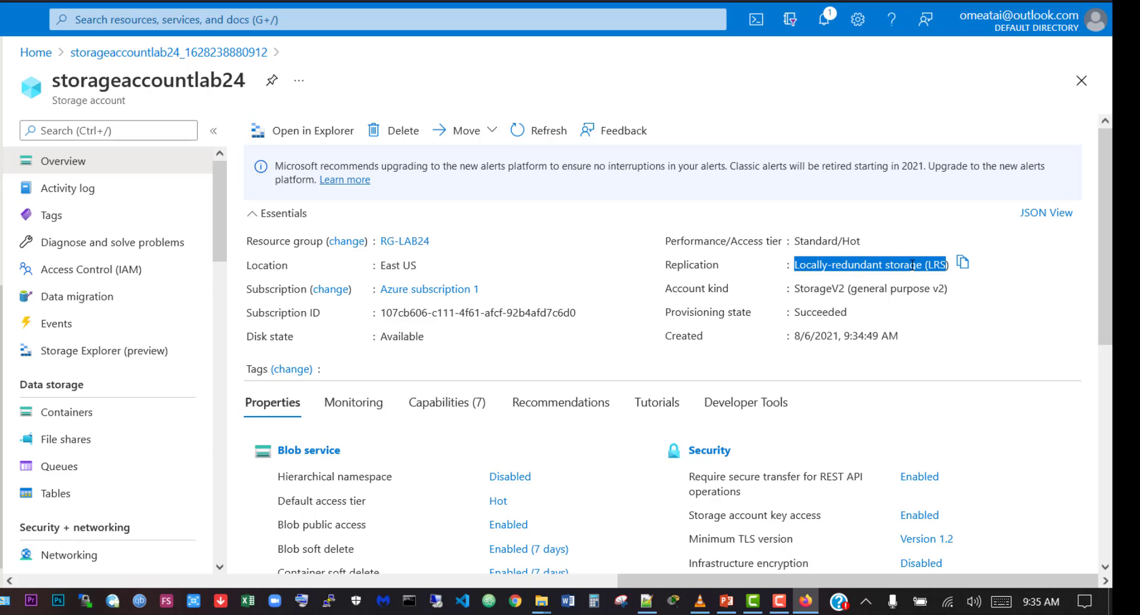
{"action": "left_click", "coordinate": [752, 299]}
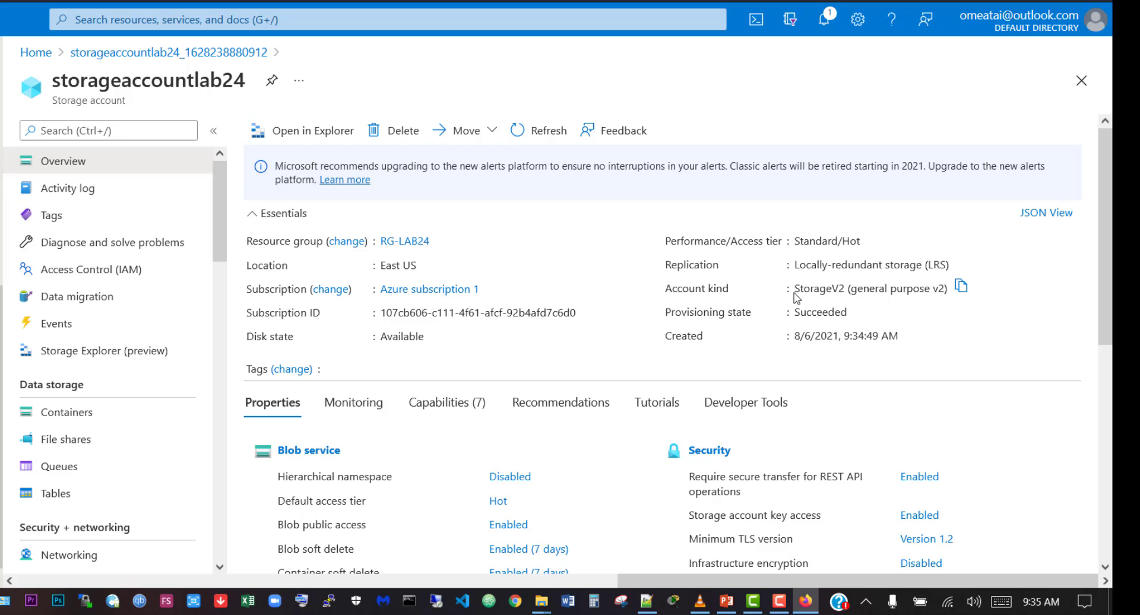
{"action": "left_click_drag", "start_coordinate": [795, 291], "coordinate": [950, 285]}
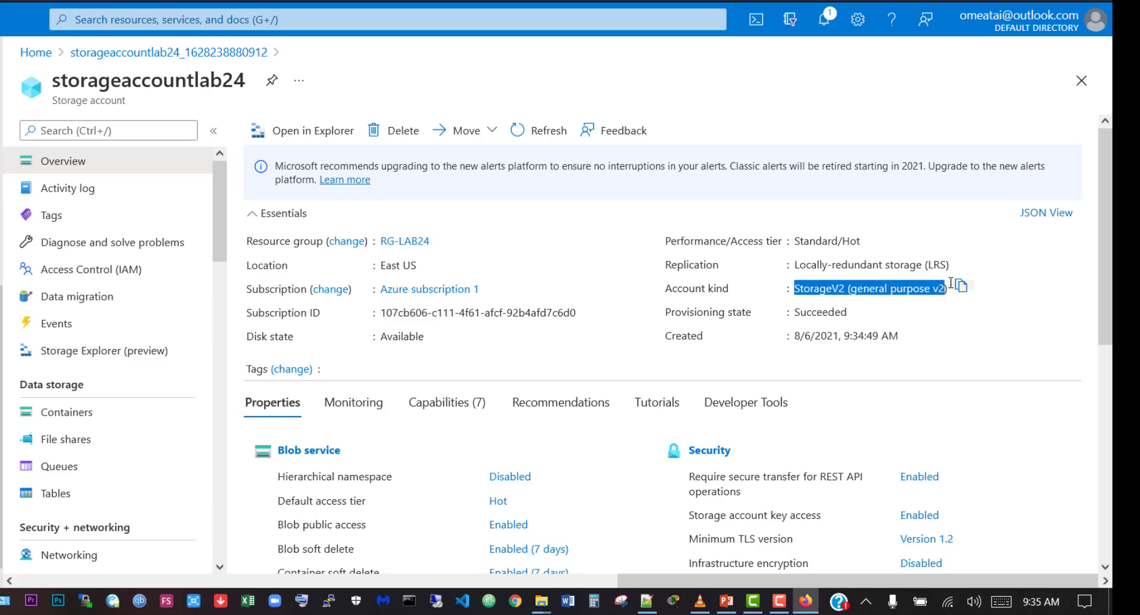
{"action": "left_click", "coordinate": [788, 316]}
{"action": "left_click_drag", "start_coordinate": [788, 315], "coordinate": [848, 313]}
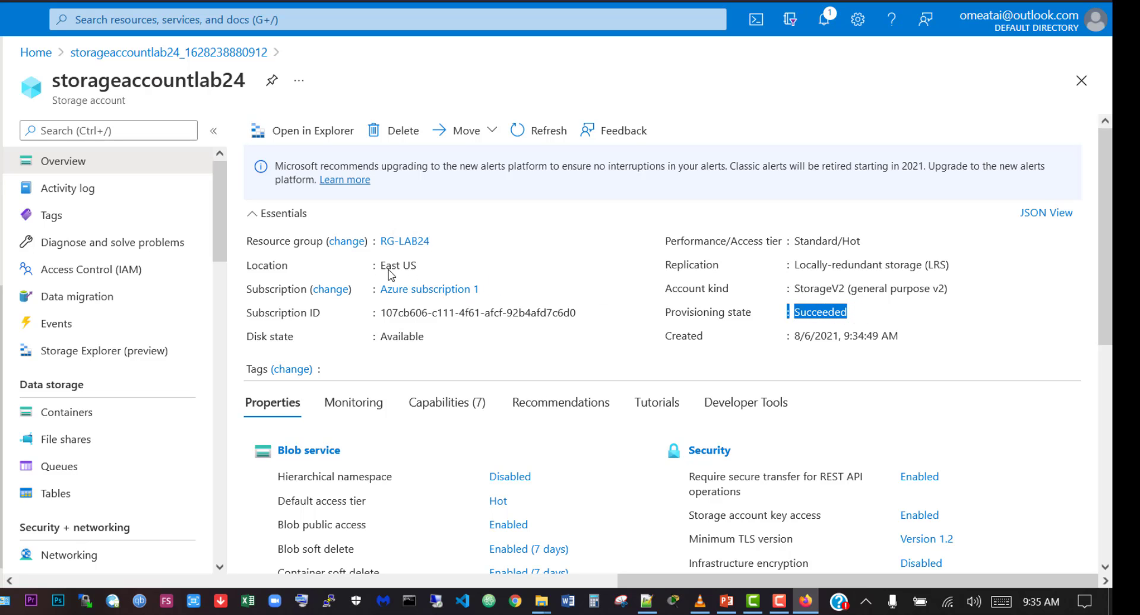
{"action": "scroll", "coordinate": [542, 374], "scroll_direction": "down", "scroll_amount": 5}
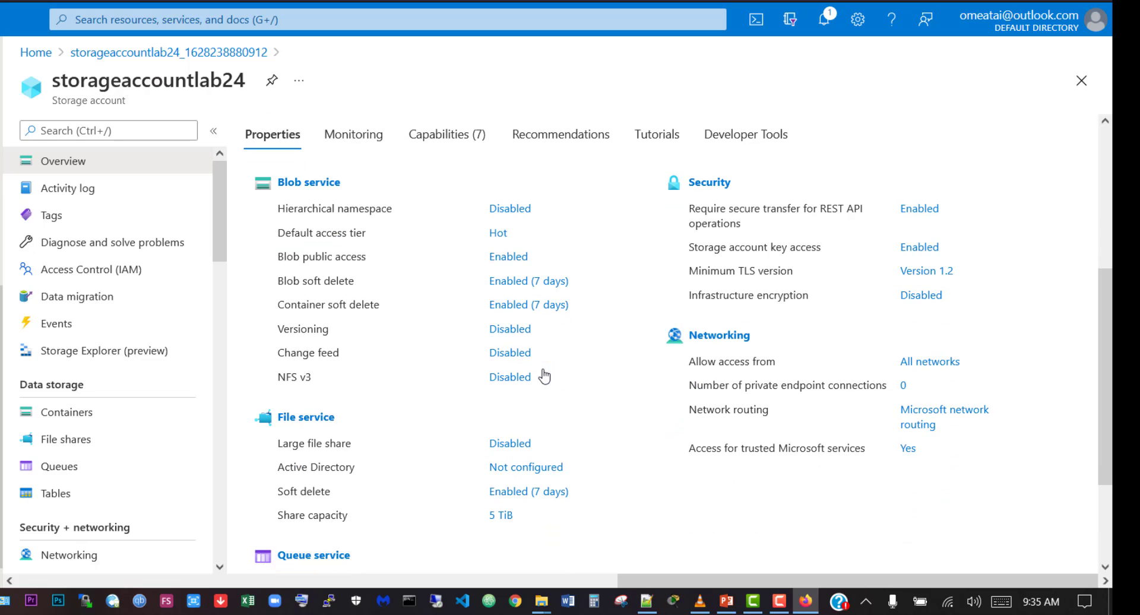
Step: Create a container named mycontainer in the storage account with public access level Container (anonymous read access for containers and blobs)
{"action": "scroll", "coordinate": [459, 365], "scroll_direction": "down", "scroll_amount": 3}
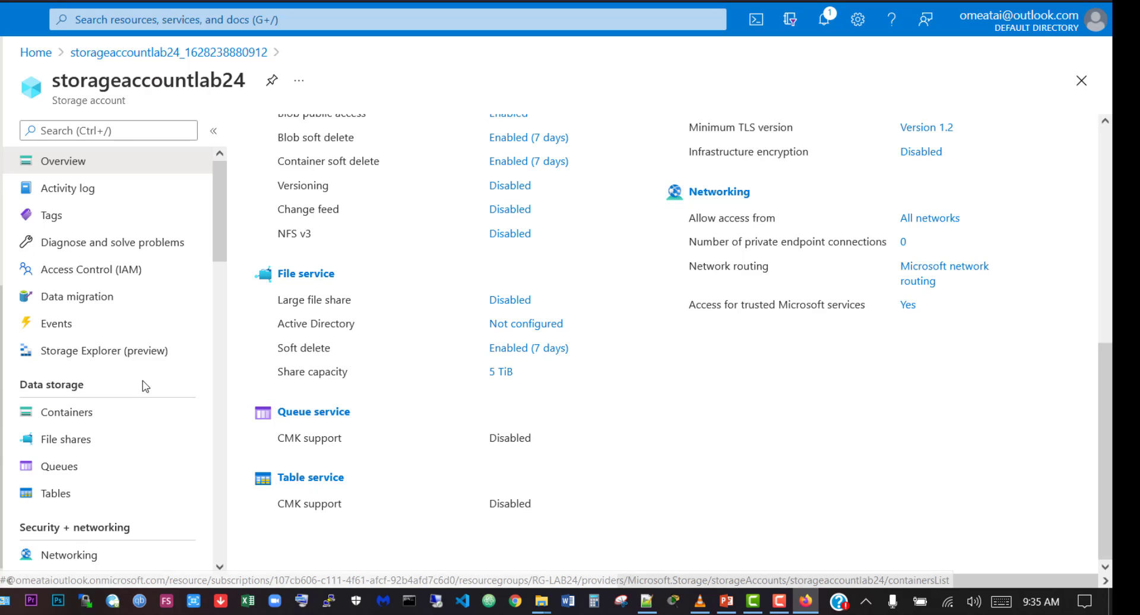
{"action": "left_click", "coordinate": [77, 414]}
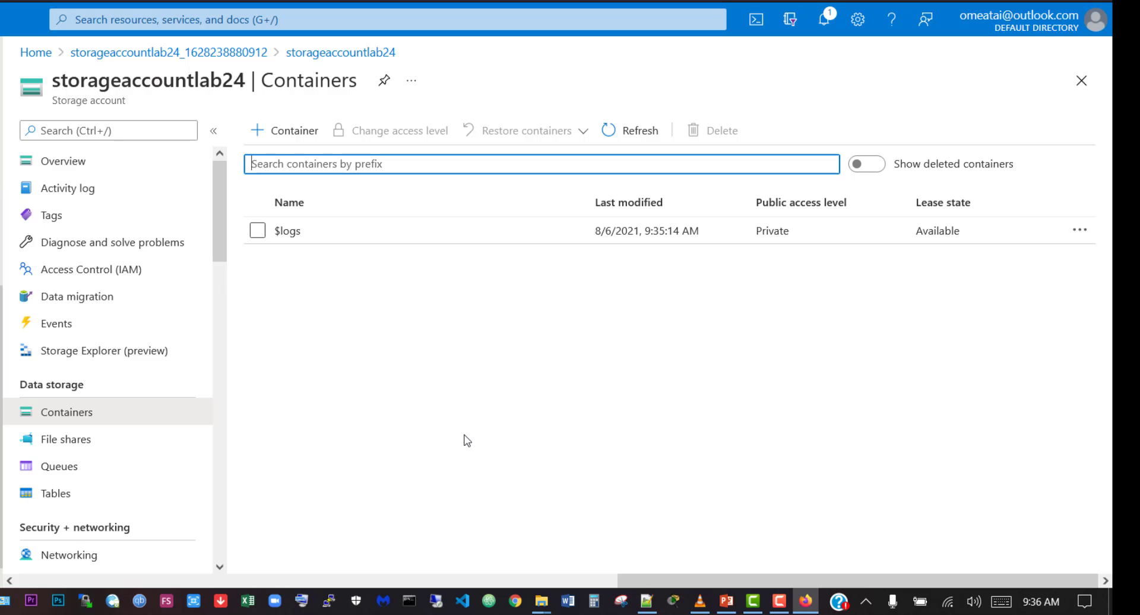
{"action": "left_click", "coordinate": [292, 136]}
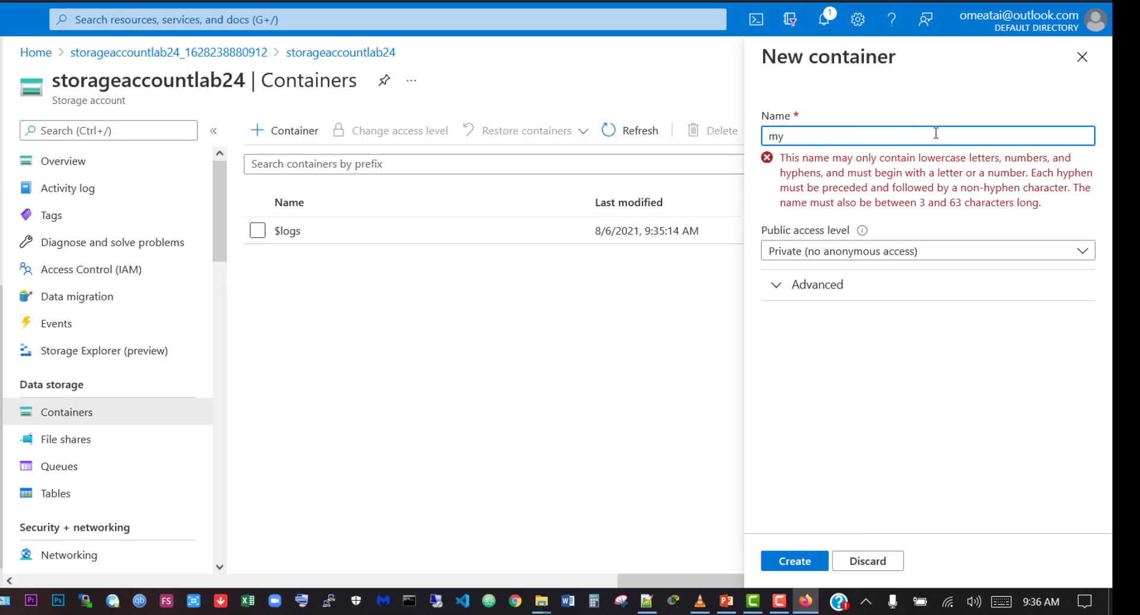
{"action": "type", "text": "mycontainer"}
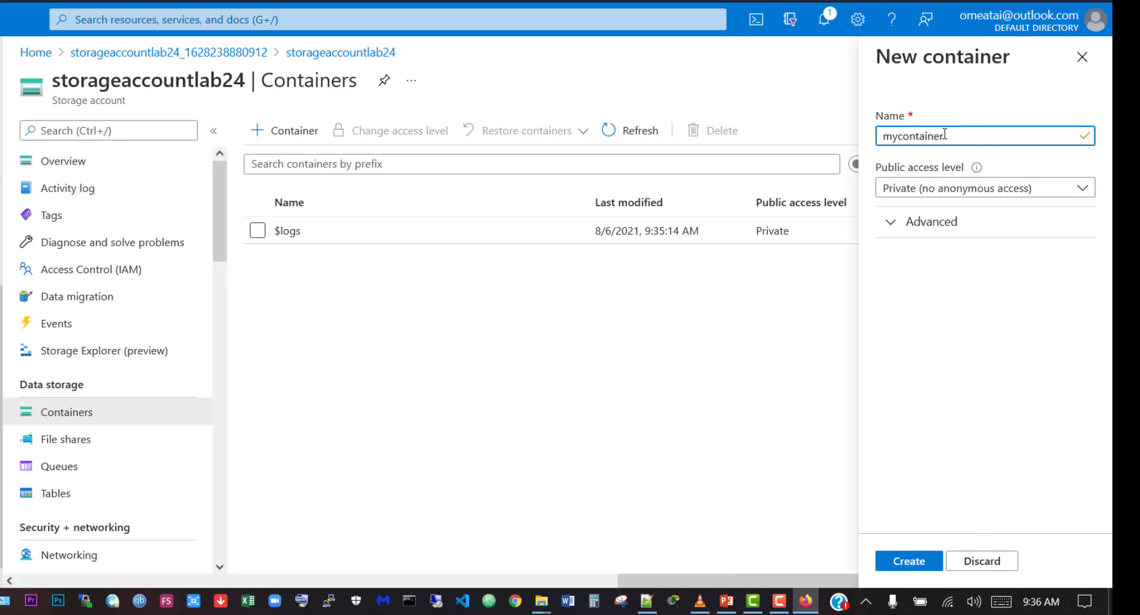
{"action": "left_click", "coordinate": [907, 191]}
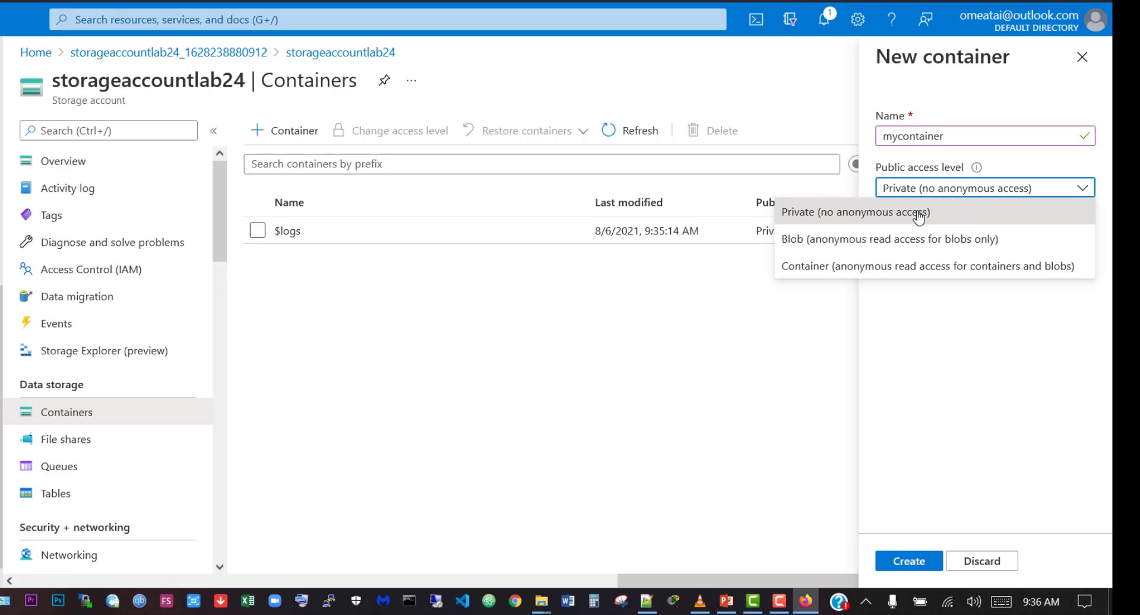
{"action": "left_click", "coordinate": [860, 272]}
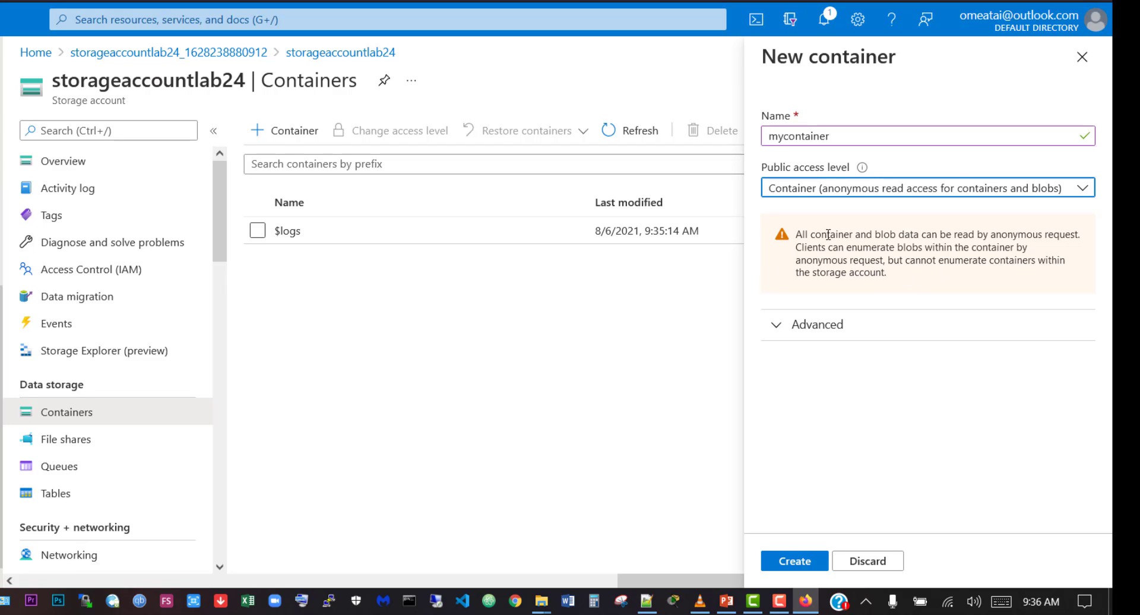
{"action": "left_click", "coordinate": [802, 562]}
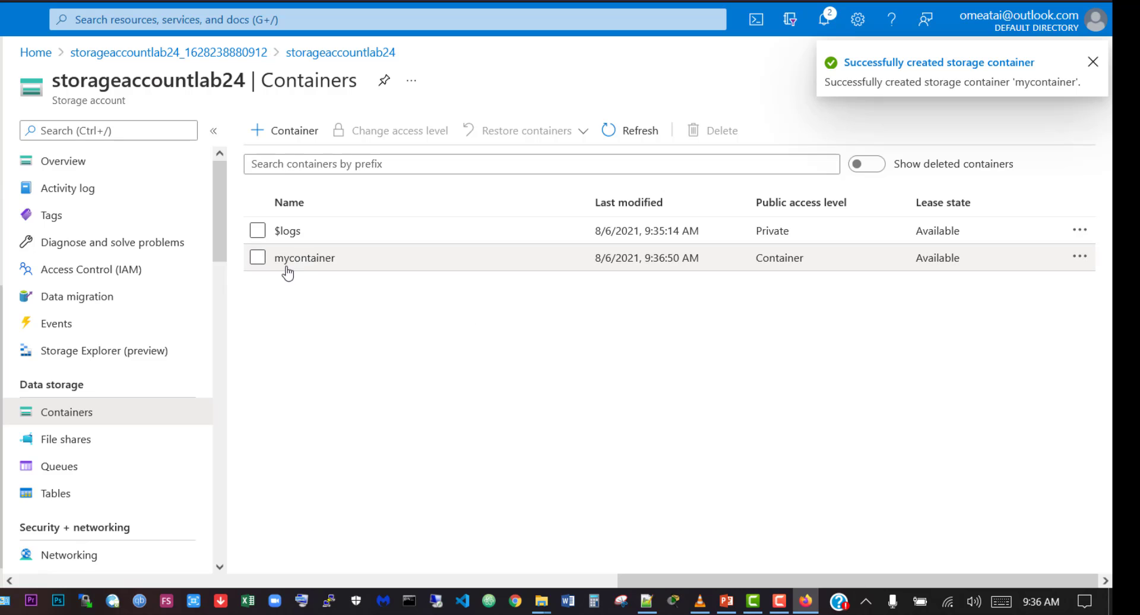
Step: Open mycontainer and review its public access level options without changing the setting
{"action": "left_click", "coordinate": [305, 261]}
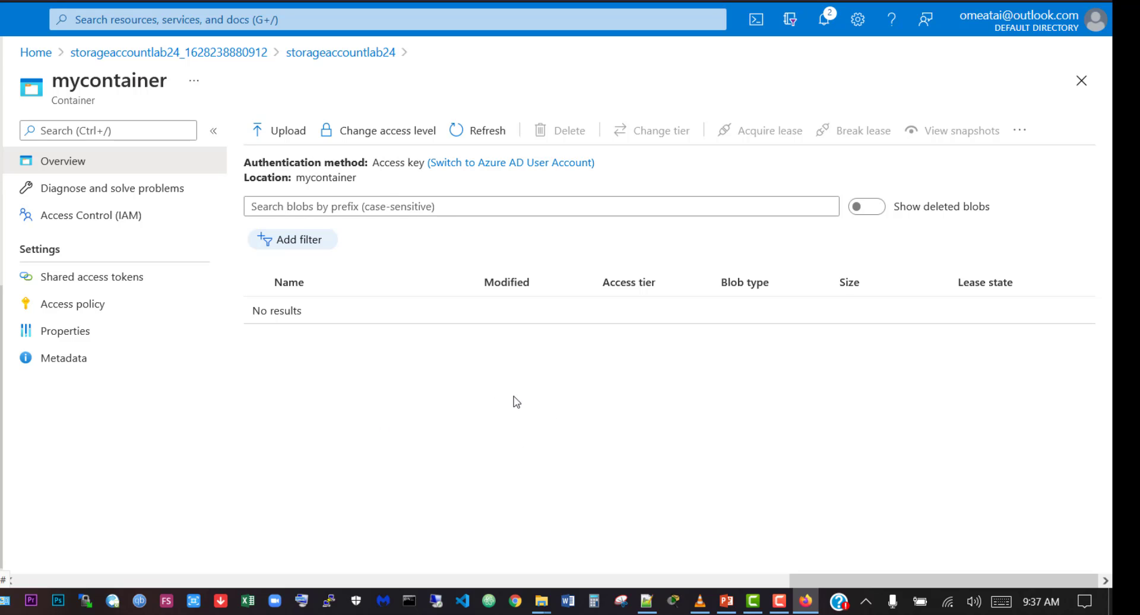
{"action": "left_click", "coordinate": [389, 135]}
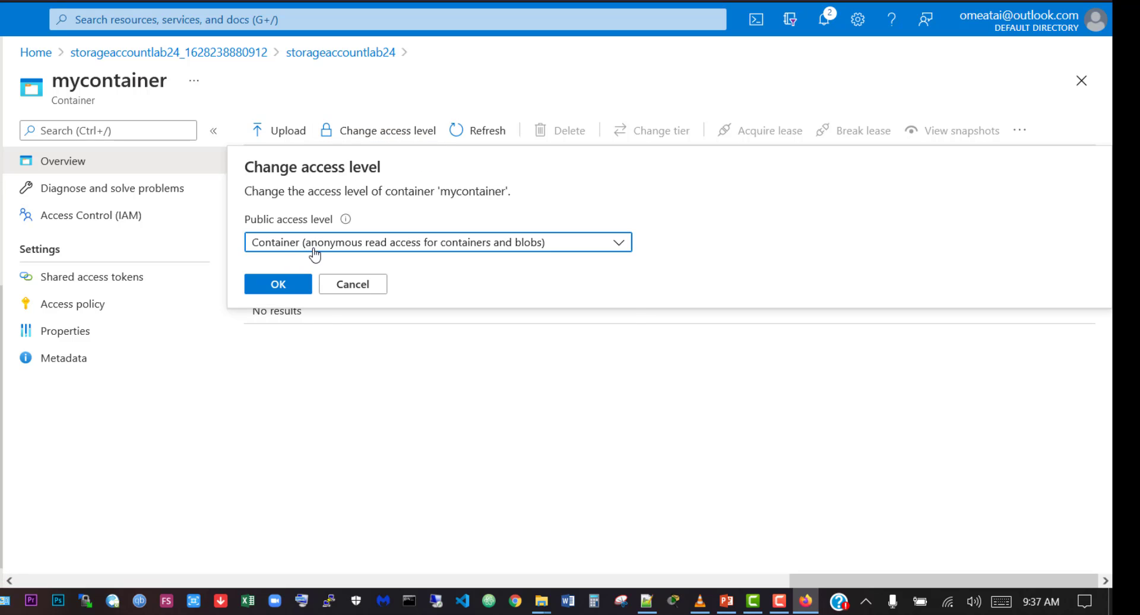
{"action": "left_click", "coordinate": [314, 247]}
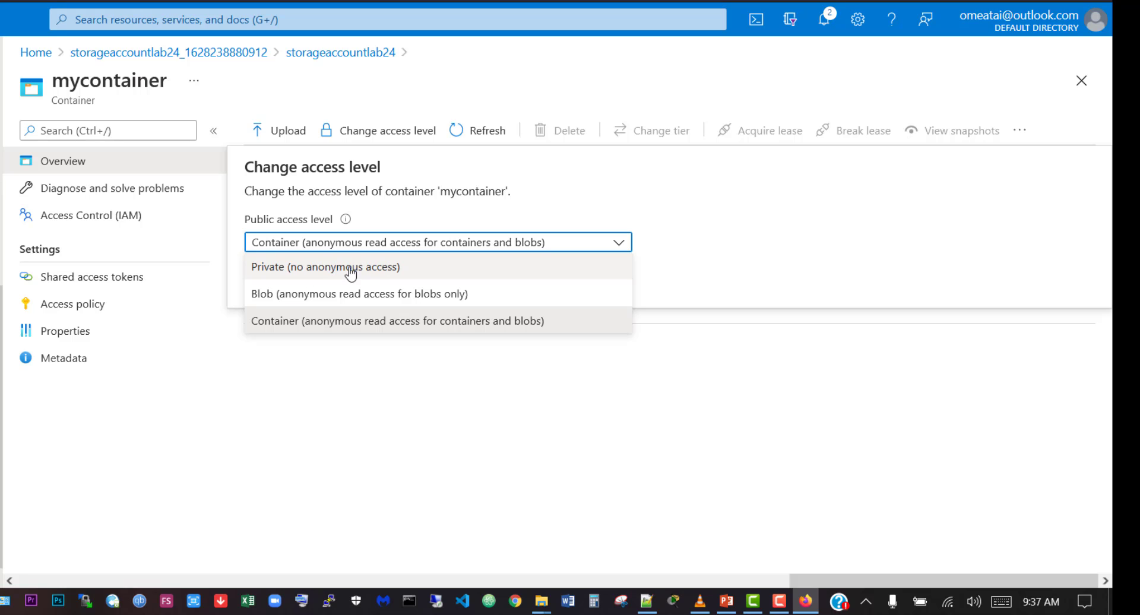
{"action": "left_click", "coordinate": [456, 397]}
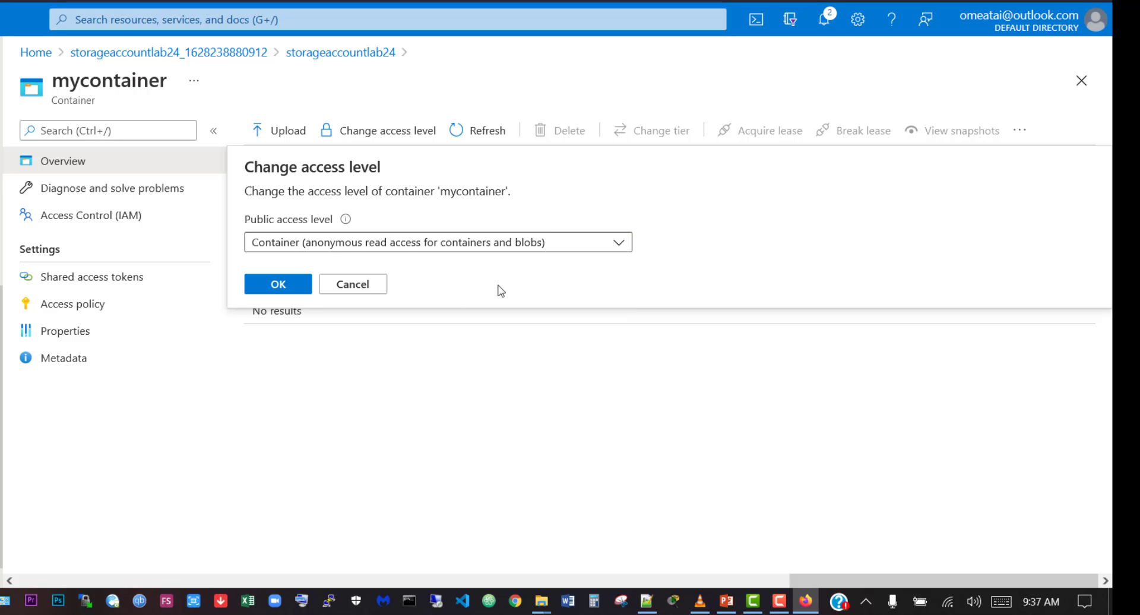
{"action": "left_click", "coordinate": [382, 290]}
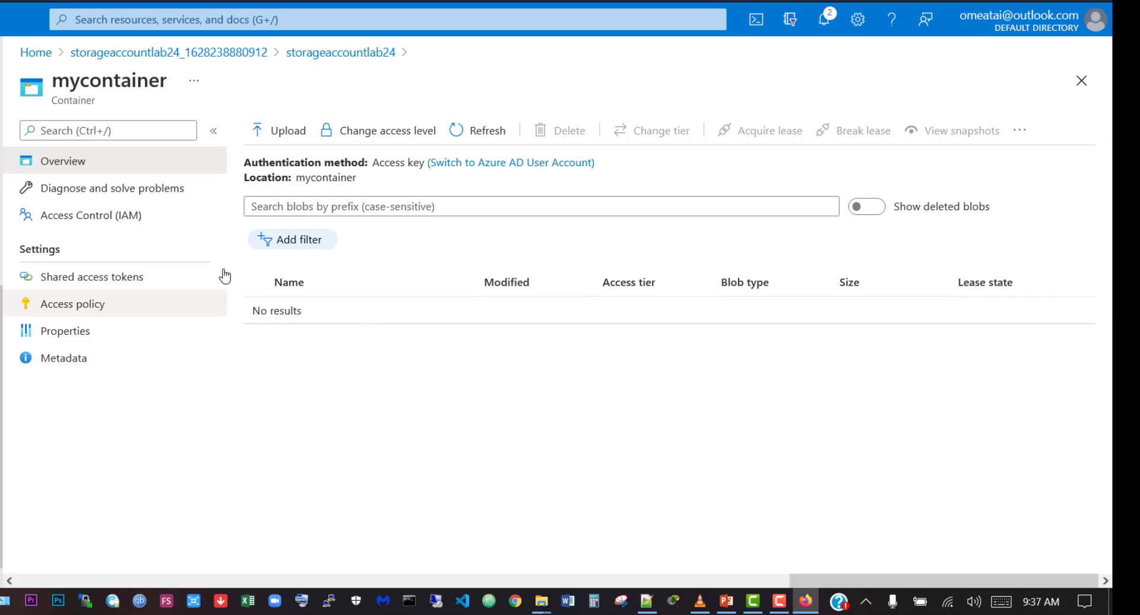
Step: Start a blob upload to mycontainer and select 1.png and 2.jpg from the azure-files folder in Downloads
{"action": "left_click", "coordinate": [274, 133]}
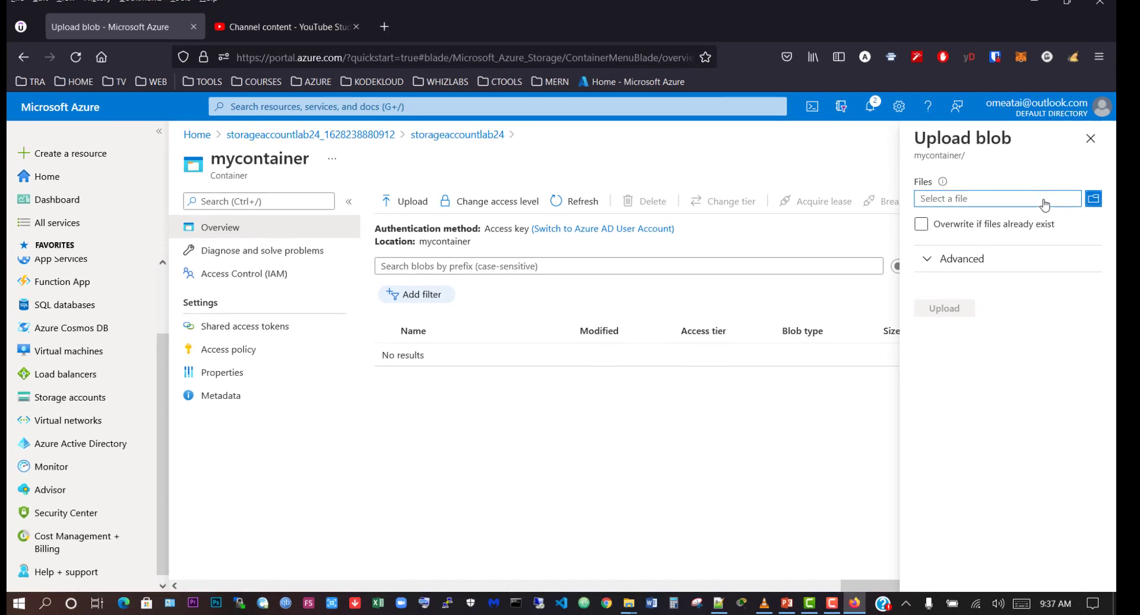
{"action": "left_click", "coordinate": [1096, 206]}
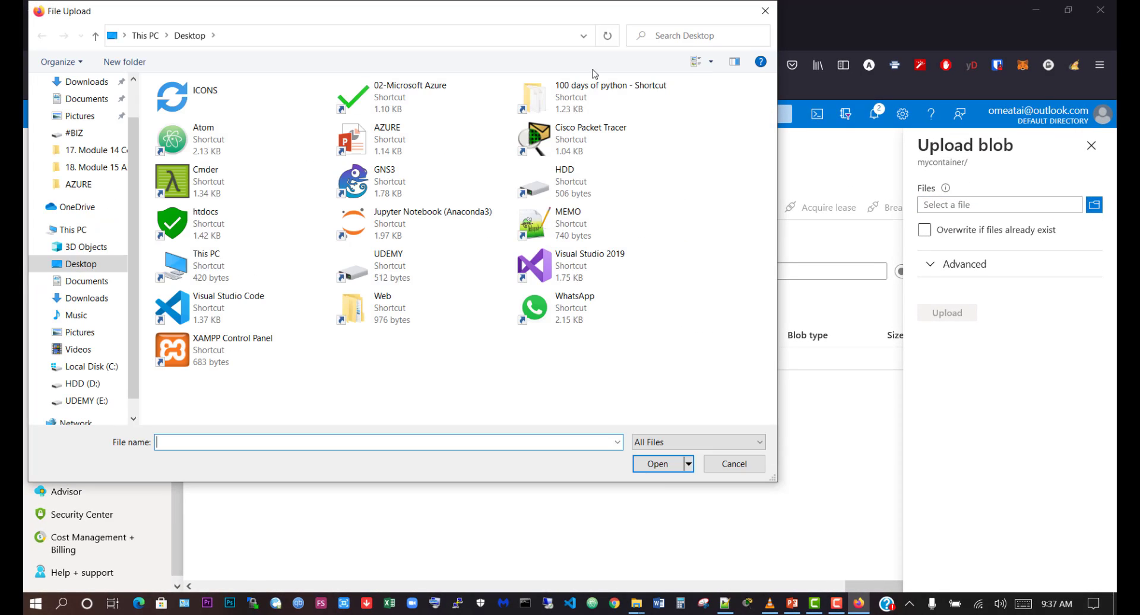
{"action": "left_click", "coordinate": [83, 299]}
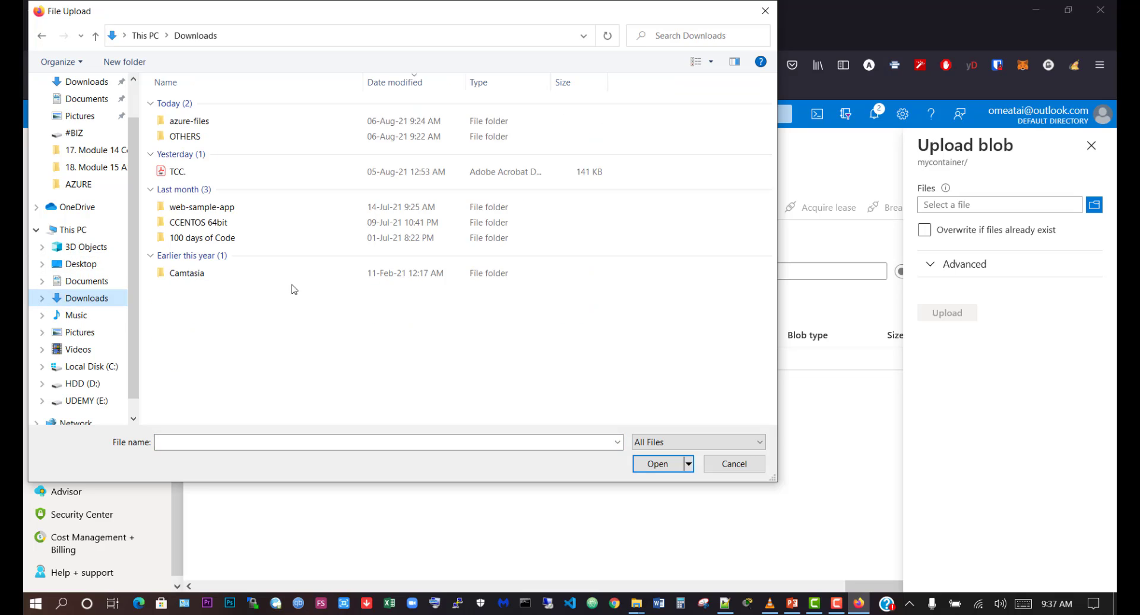
{"action": "left_click_drag", "start_coordinate": [289, 15], "coordinate": [563, 92]}
{"action": "left_click", "coordinate": [536, 229]}
{"action": "double_click", "coordinate": [537, 229]}
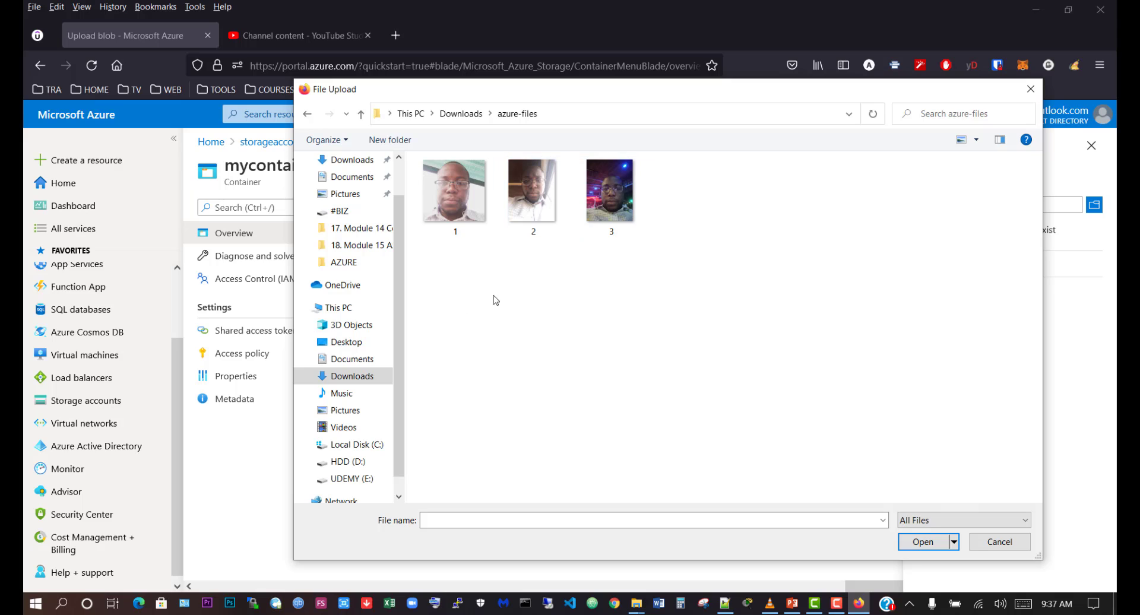
{"action": "left_click", "coordinate": [458, 212]}
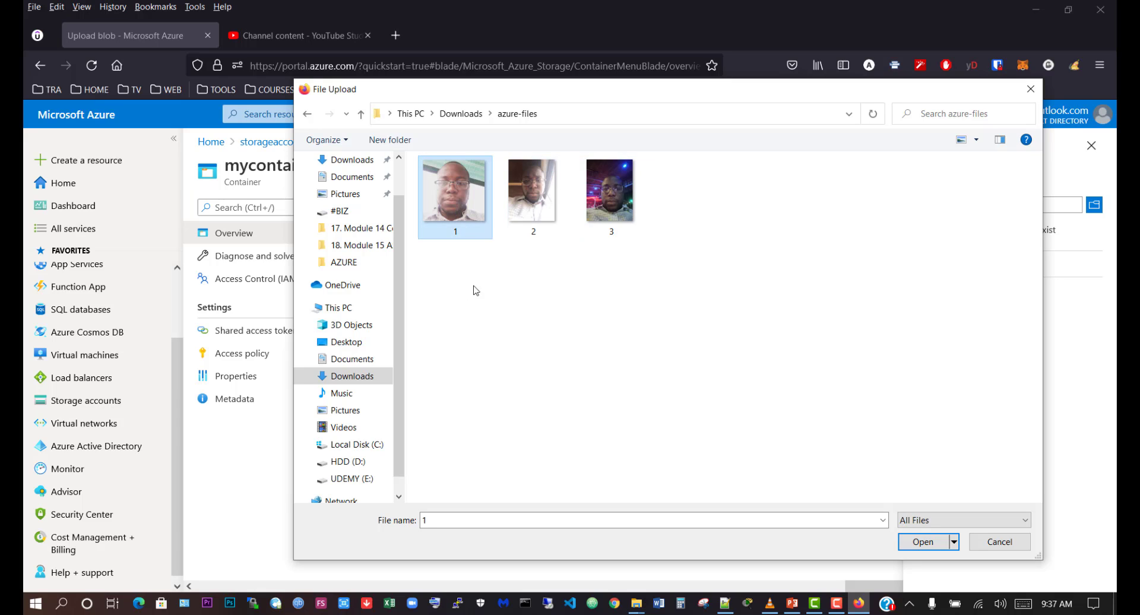
{"action": "left_click", "coordinate": [517, 206], "text": "ctrl"}
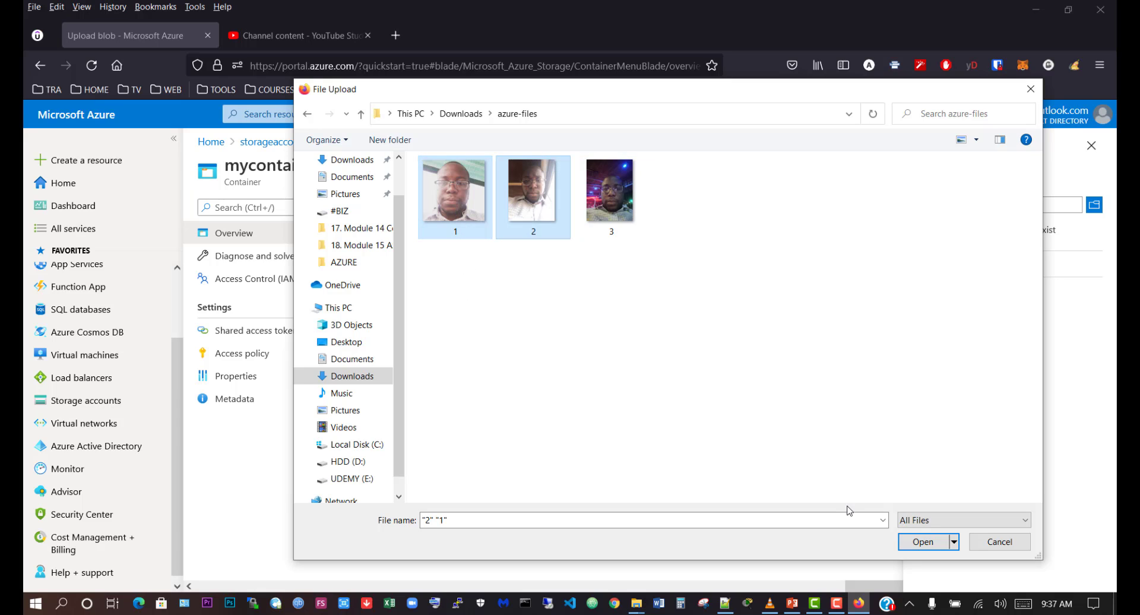
{"action": "left_click", "coordinate": [936, 542]}
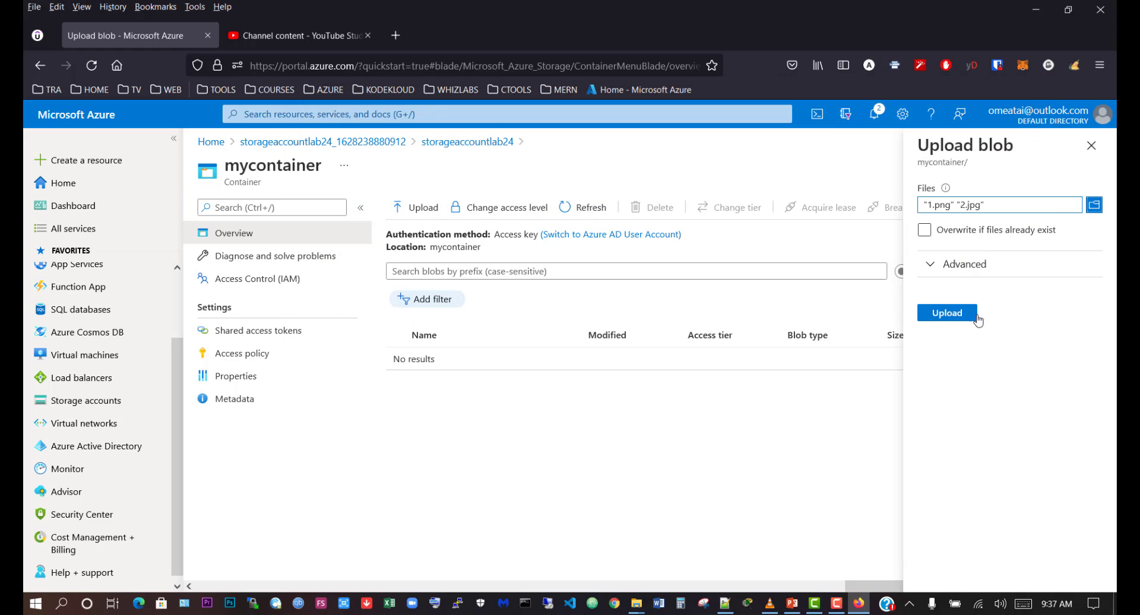
Step: Review the advanced upload options and upload both selected files with the default settings
{"action": "left_click", "coordinate": [939, 266]}
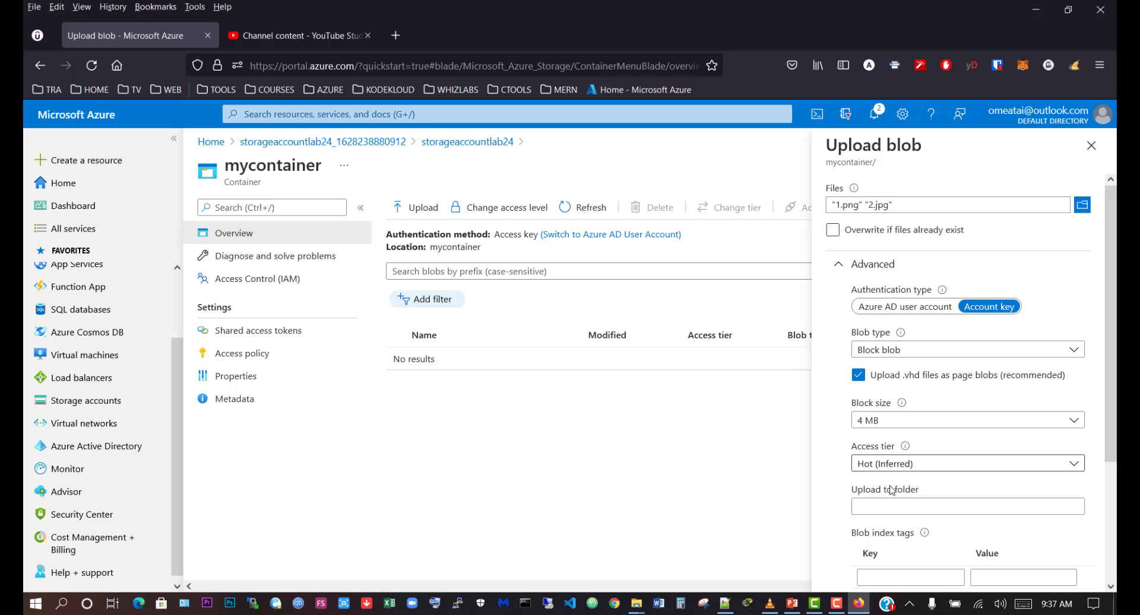
{"action": "scroll", "coordinate": [861, 475], "scroll_direction": "down", "scroll_amount": 3}
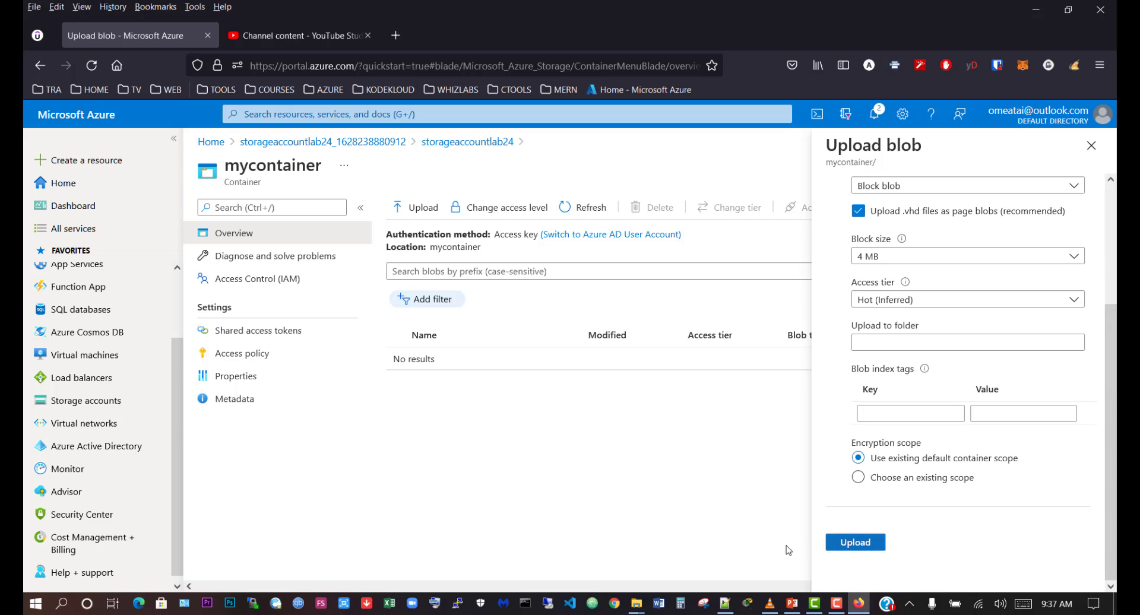
{"action": "left_click", "coordinate": [860, 548]}
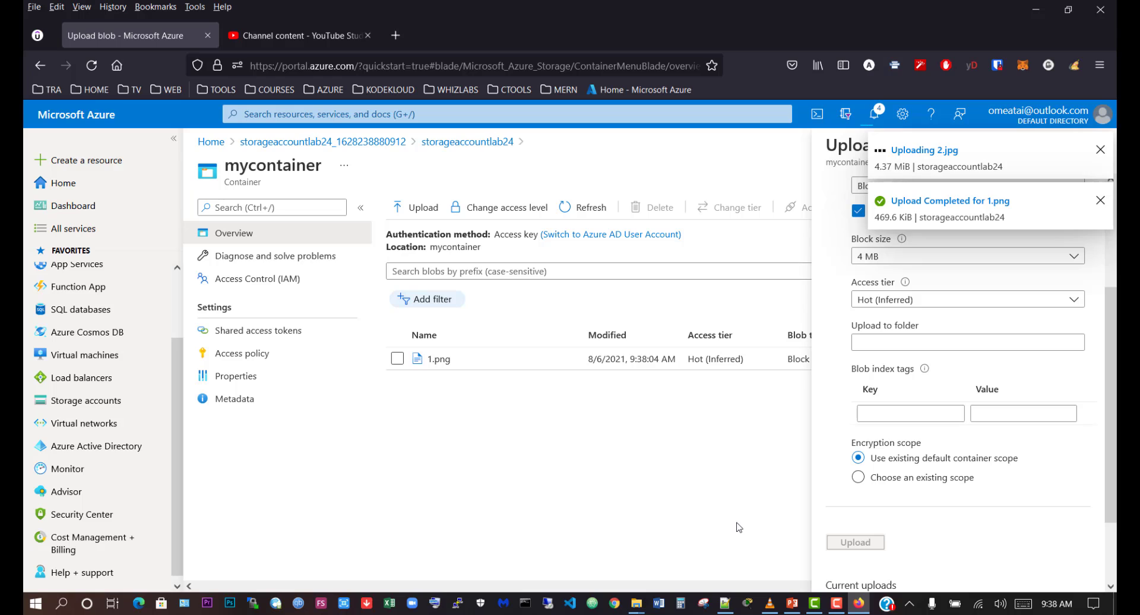
{"action": "scroll", "coordinate": [918, 544], "scroll_direction": "down", "scroll_amount": 2}
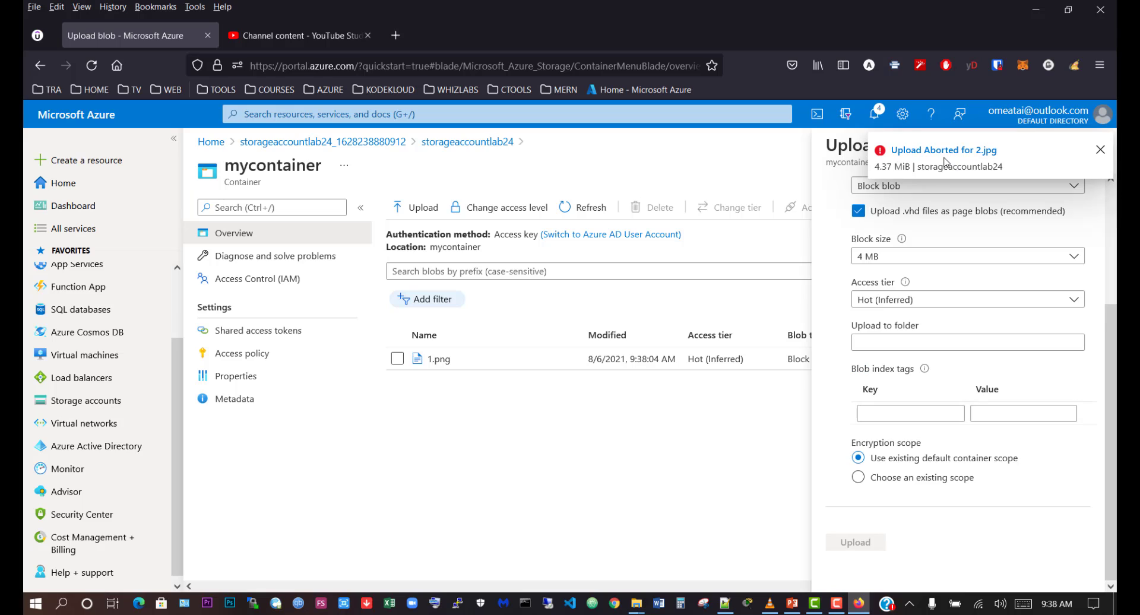
Step: Check the upload status of 2.jpg in the upload manager and return to mycontainer in storageaccountlab24
{"action": "left_click", "coordinate": [970, 154]}
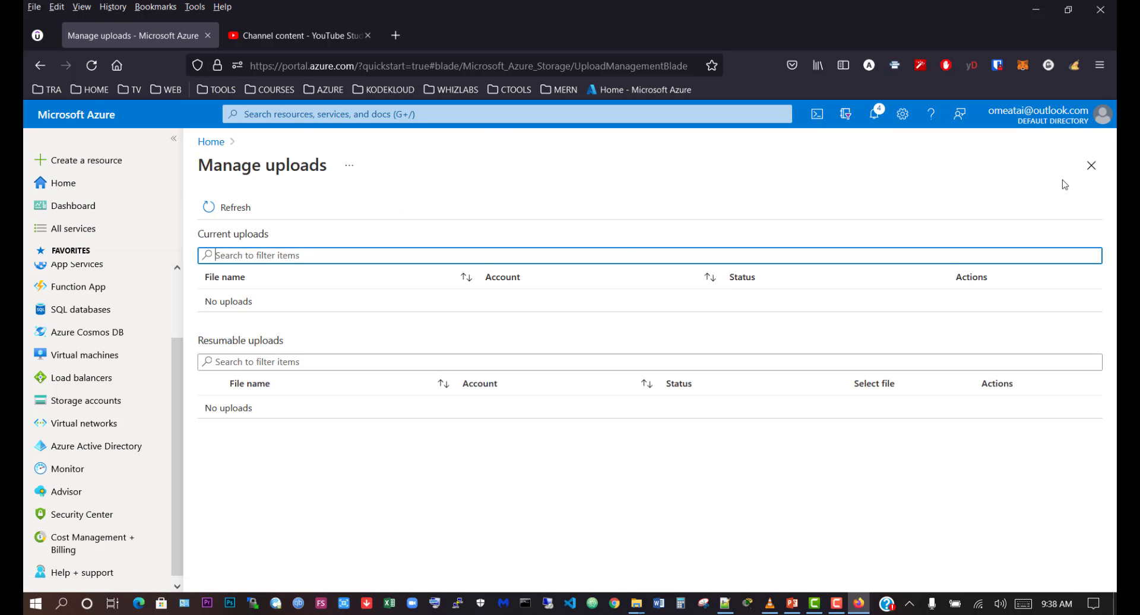
{"action": "left_click", "coordinate": [1092, 165]}
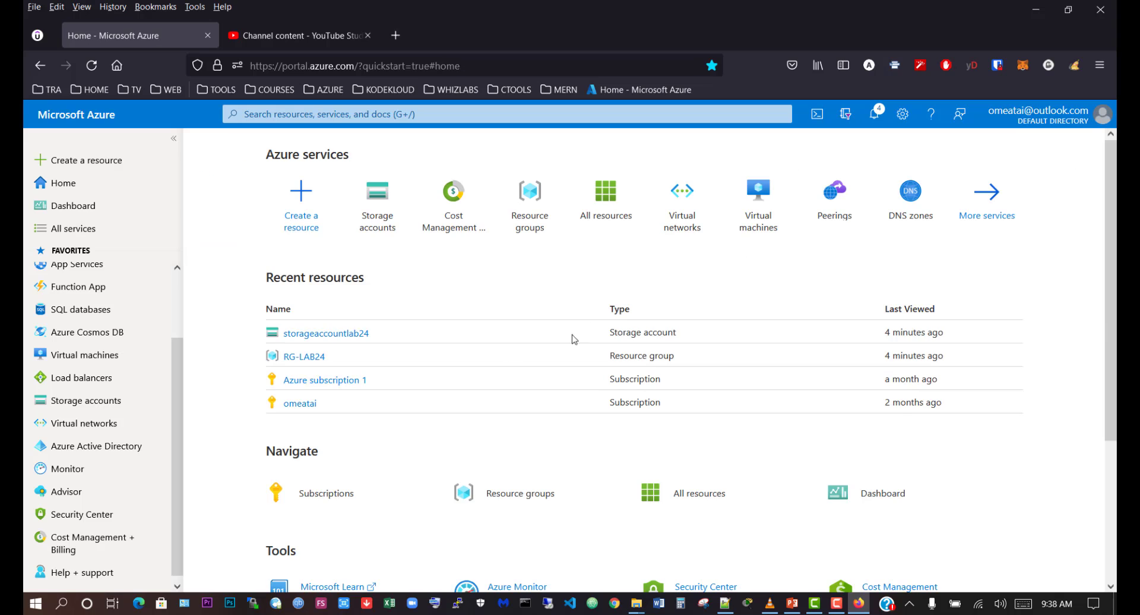
{"action": "left_click", "coordinate": [308, 336]}
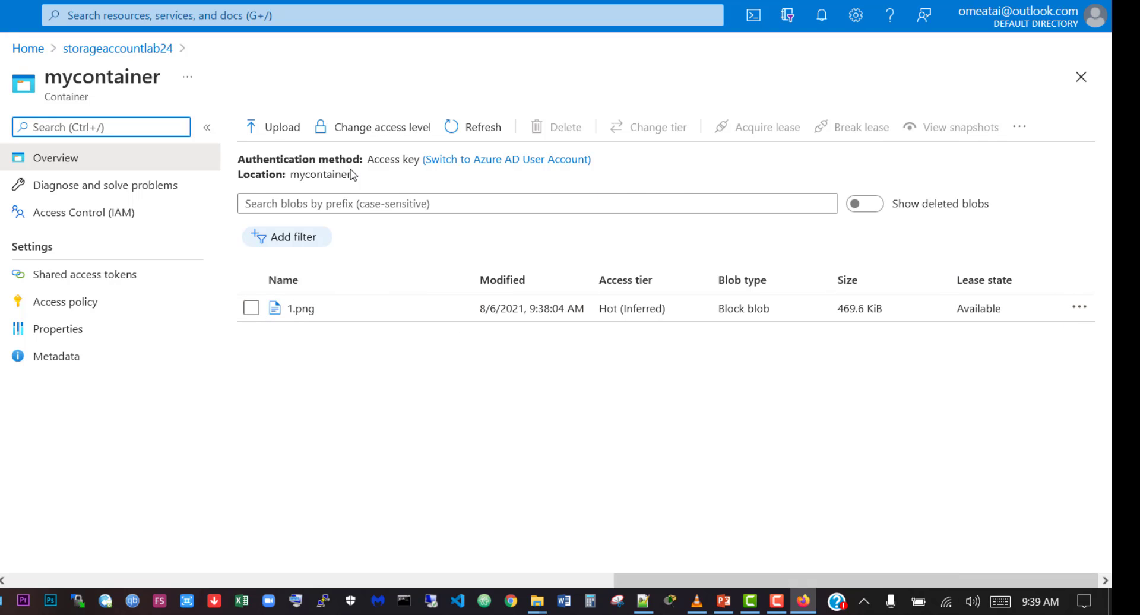
Step: Start another blob upload to mycontainer and select only 2.jpg from the azure-files folder
{"action": "left_click", "coordinate": [274, 128]}
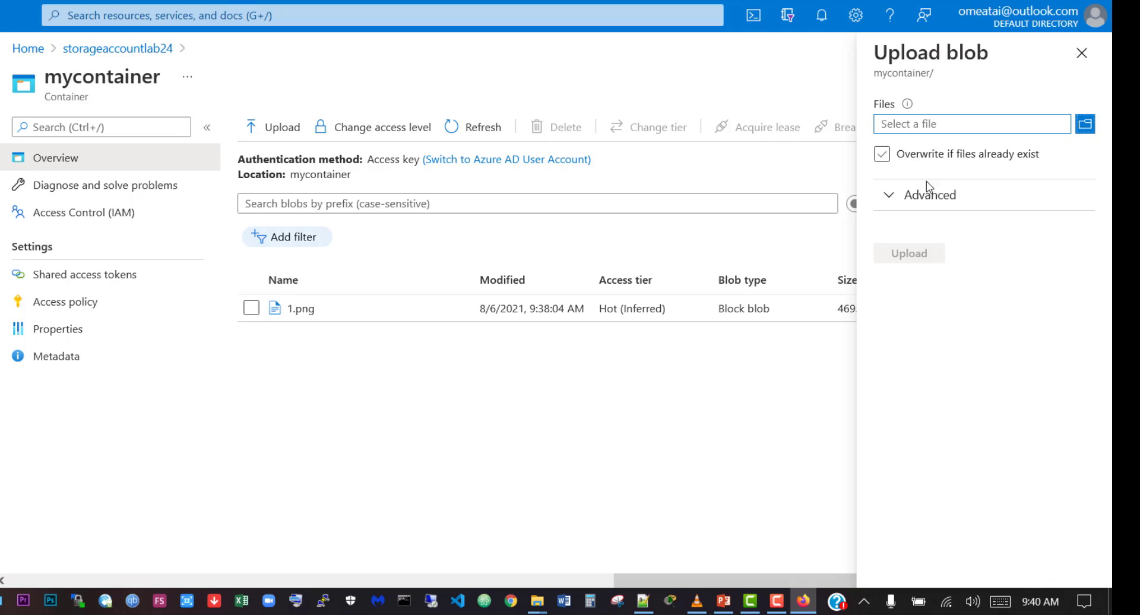
{"action": "left_click", "coordinate": [1085, 124]}
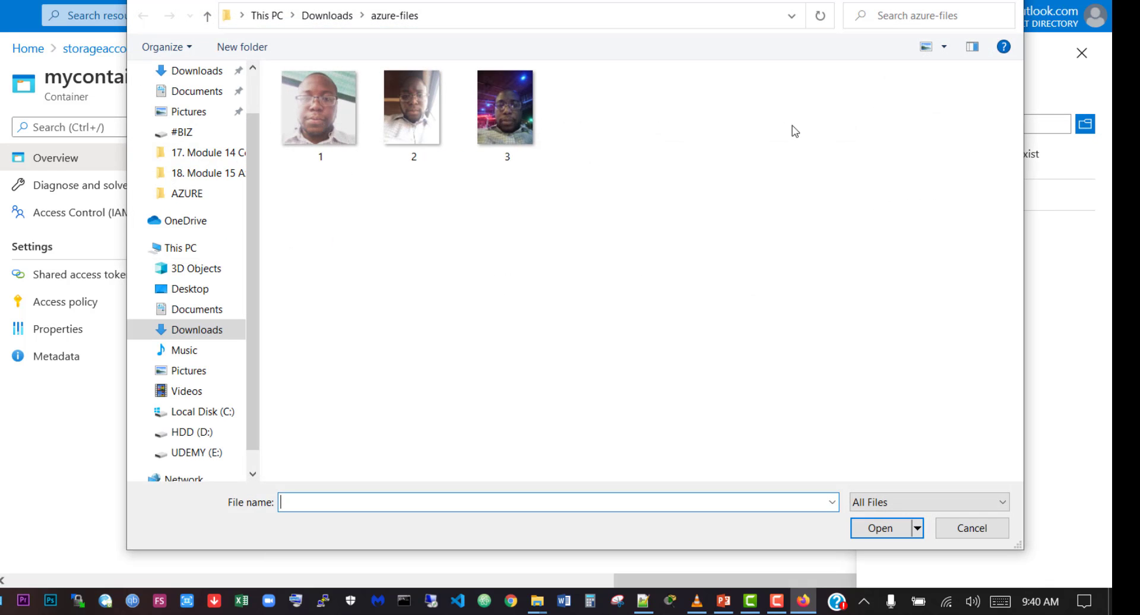
{"action": "left_click", "coordinate": [398, 135]}
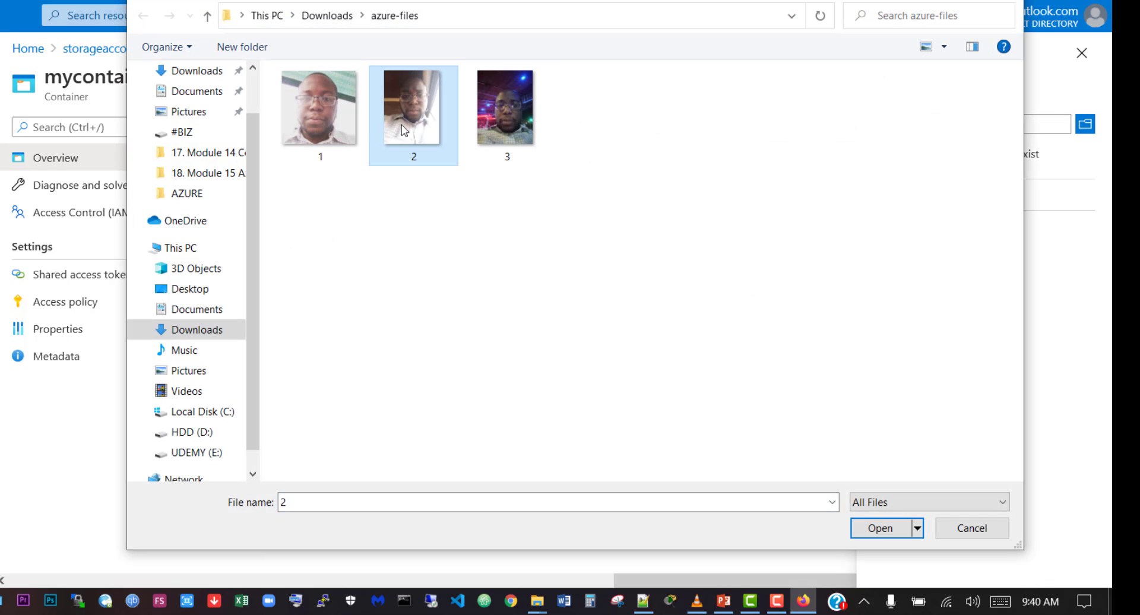
{"action": "double_click", "coordinate": [404, 134]}
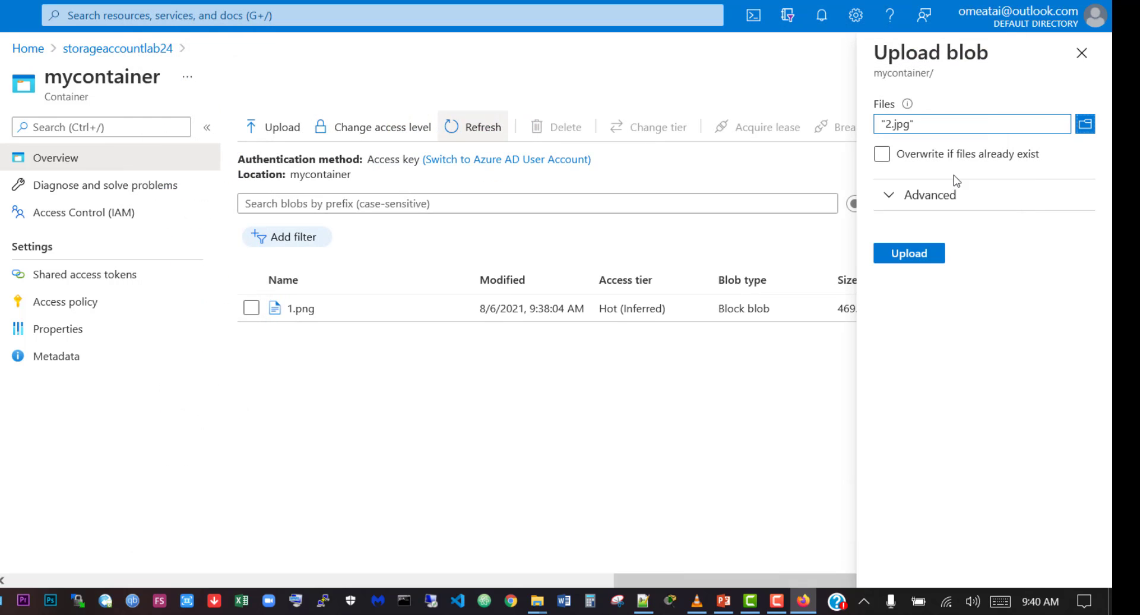
Step: Set the advanced block size to 100 MB and upload 2.jpg to the container
{"action": "left_click", "coordinate": [900, 205]}
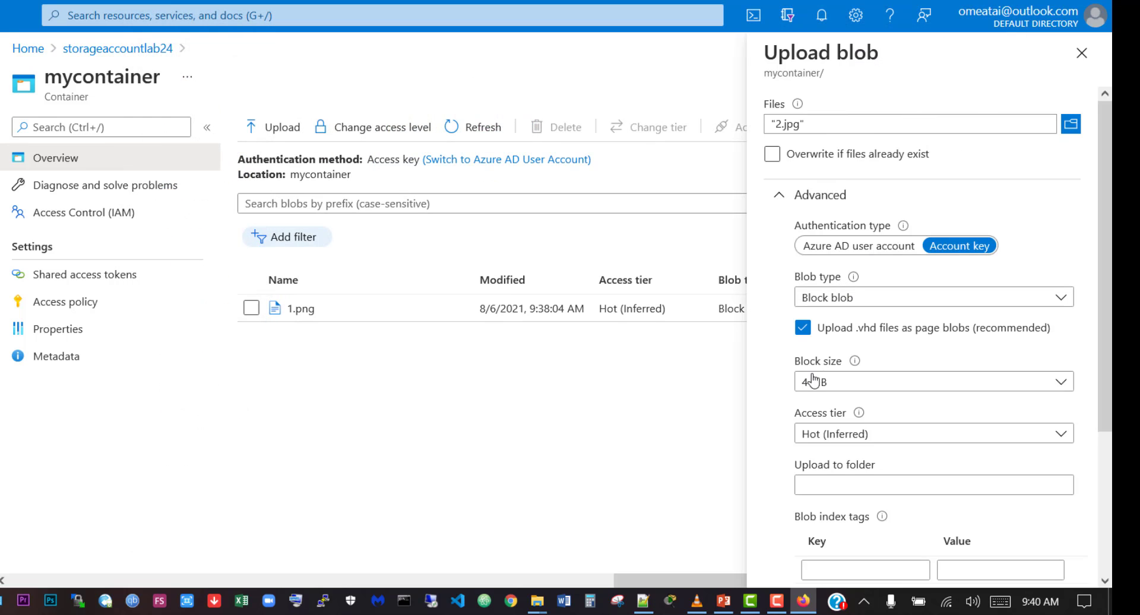
{"action": "mouse_move", "coordinate": [852, 367]}
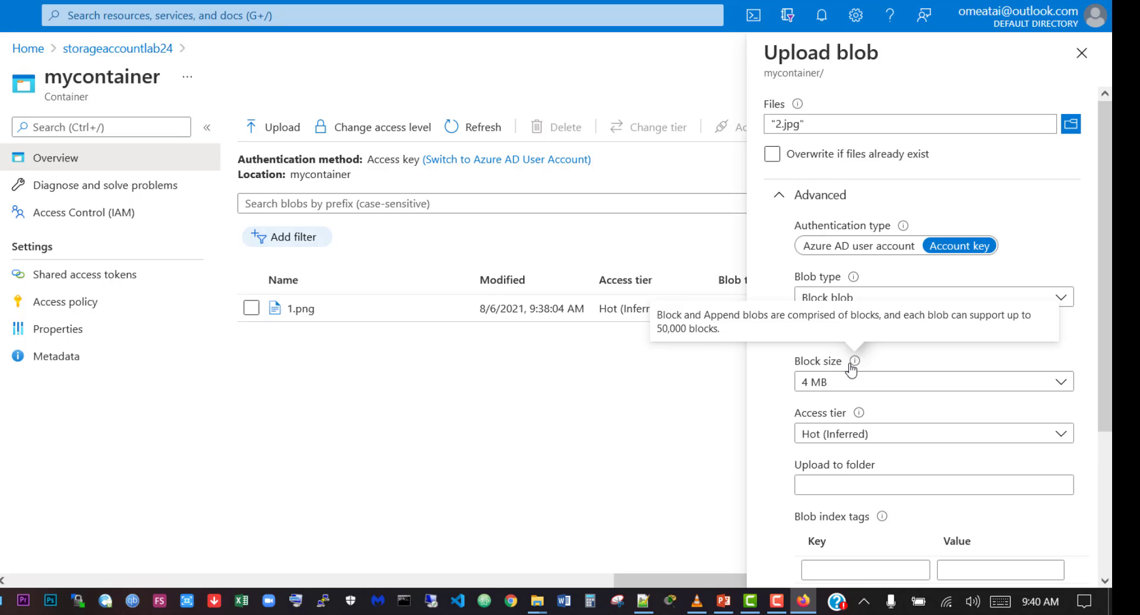
{"action": "left_click", "coordinate": [880, 381]}
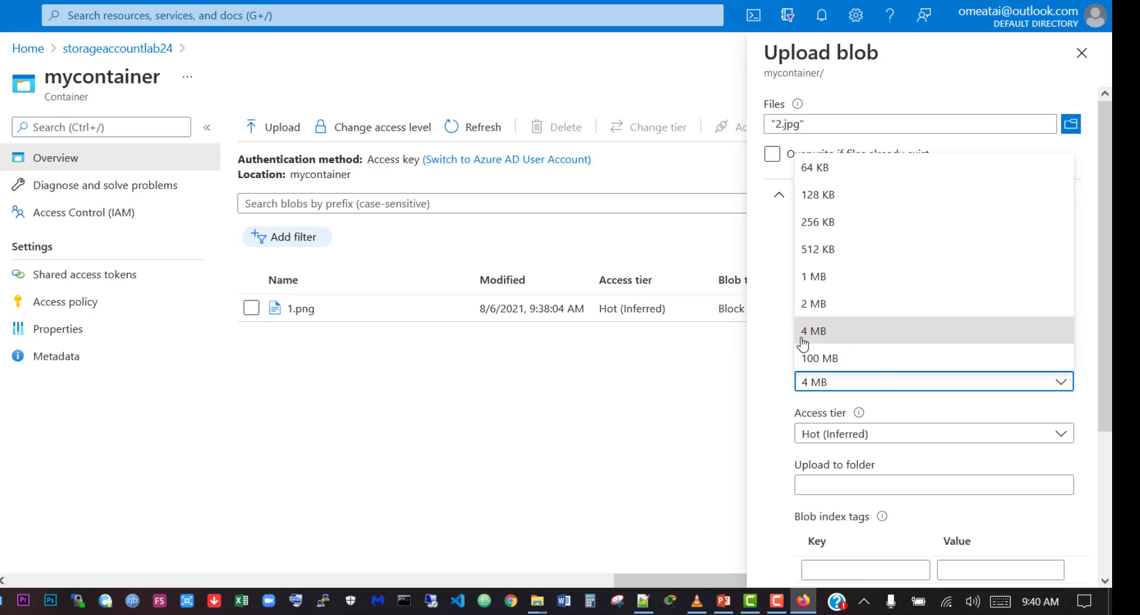
{"action": "left_click", "coordinate": [853, 355]}
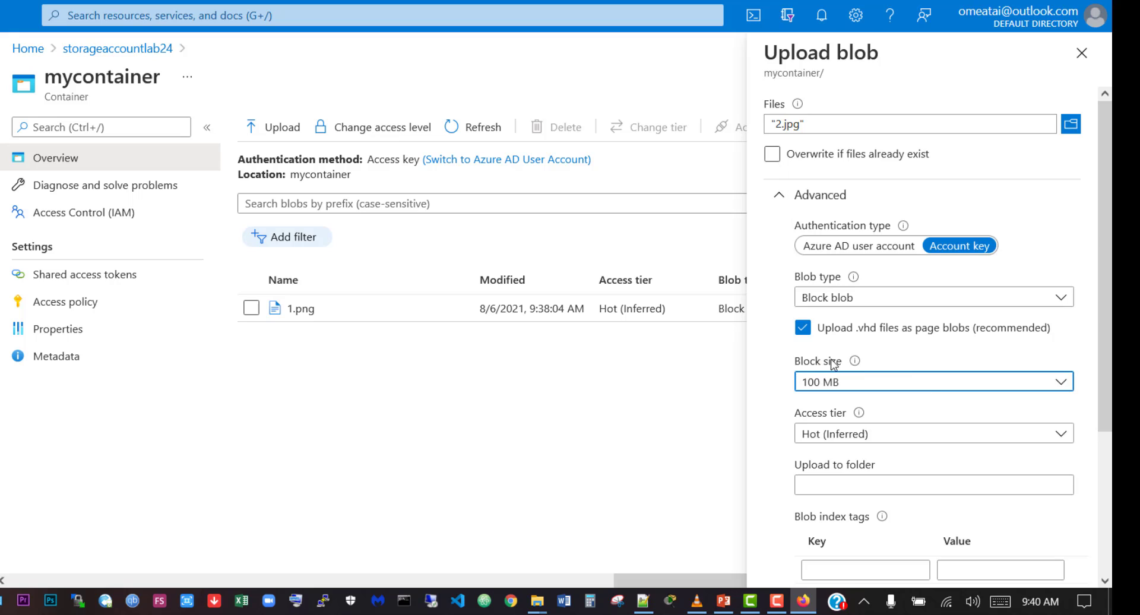
{"action": "scroll", "coordinate": [921, 382], "scroll_direction": "down", "scroll_amount": 3}
{"action": "left_click", "coordinate": [814, 533]}
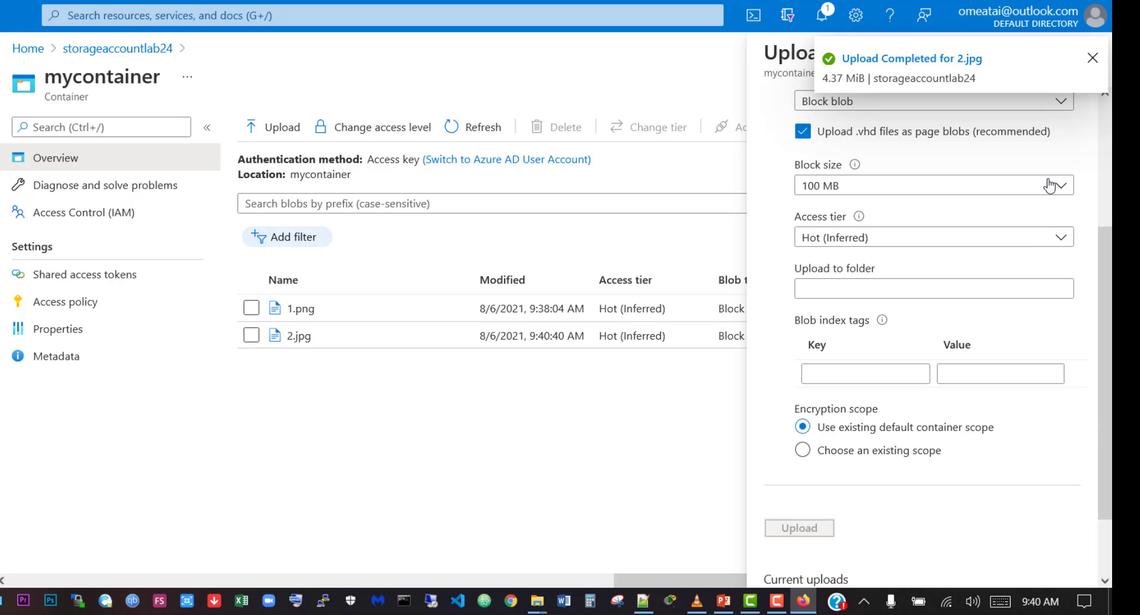
Step: Dismiss the finished upload form and copy the blob URL of 1.png in mycontainer
{"action": "left_click", "coordinate": [1093, 59]}
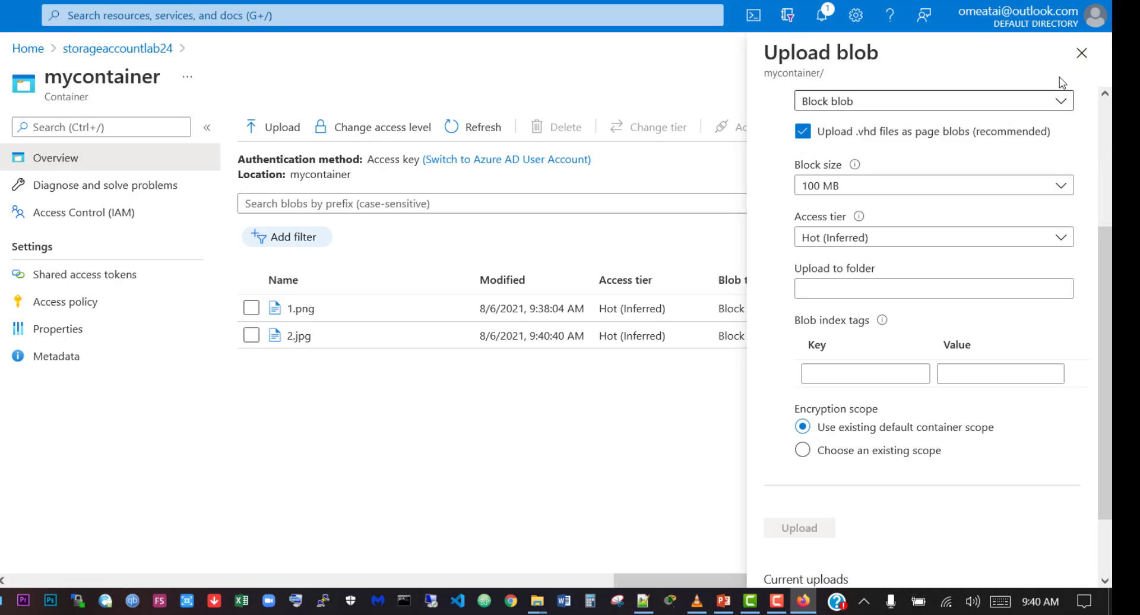
{"action": "left_click", "coordinate": [1080, 70]}
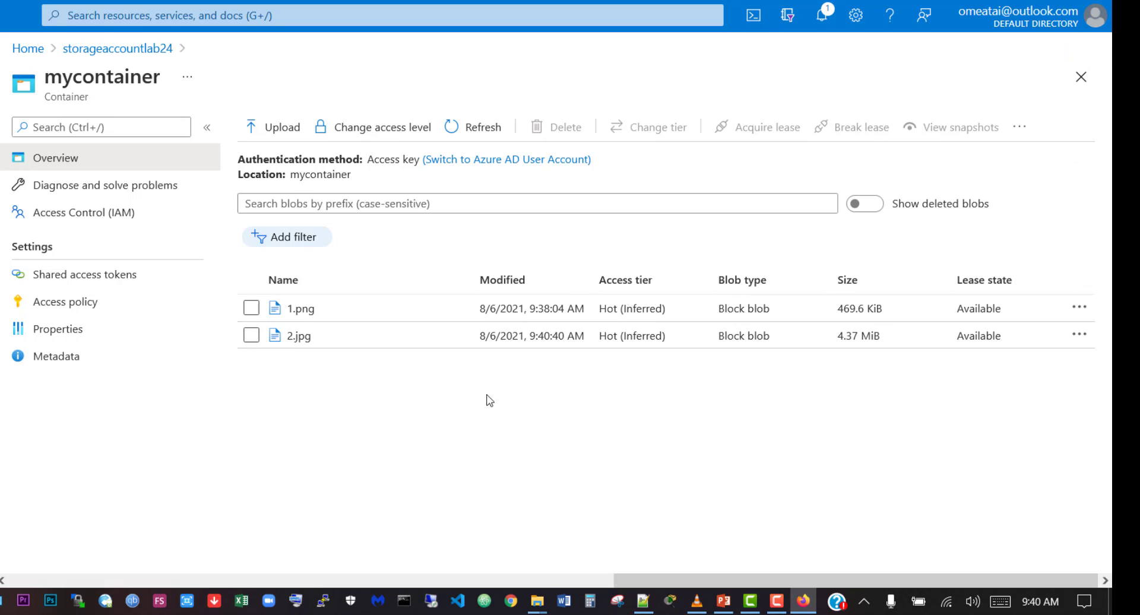
{"action": "left_click", "coordinate": [299, 316]}
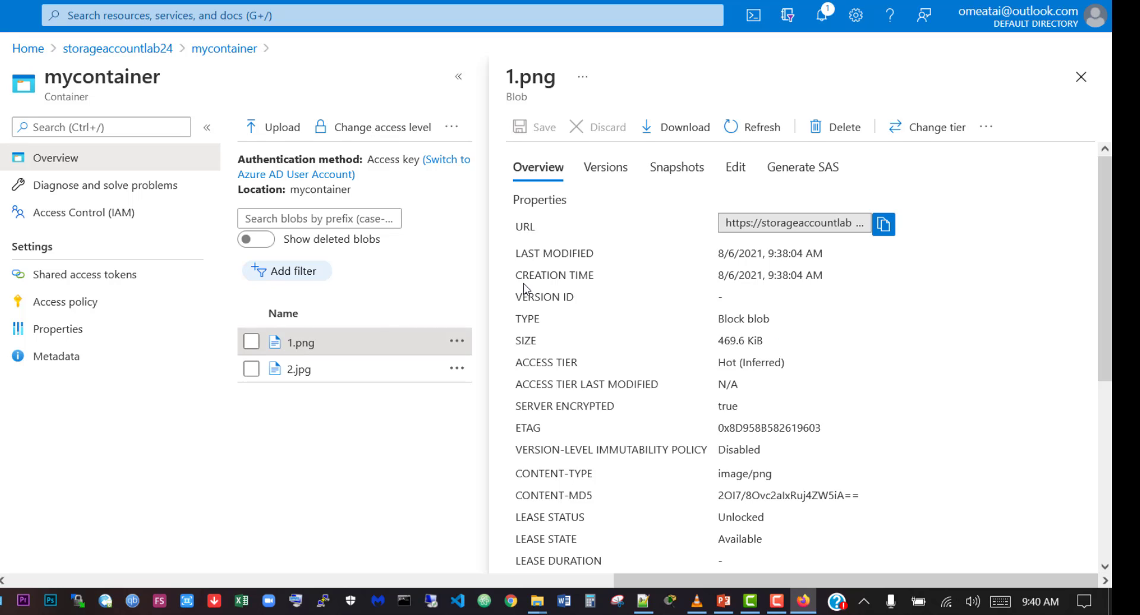
{"action": "double_click", "coordinate": [528, 227]}
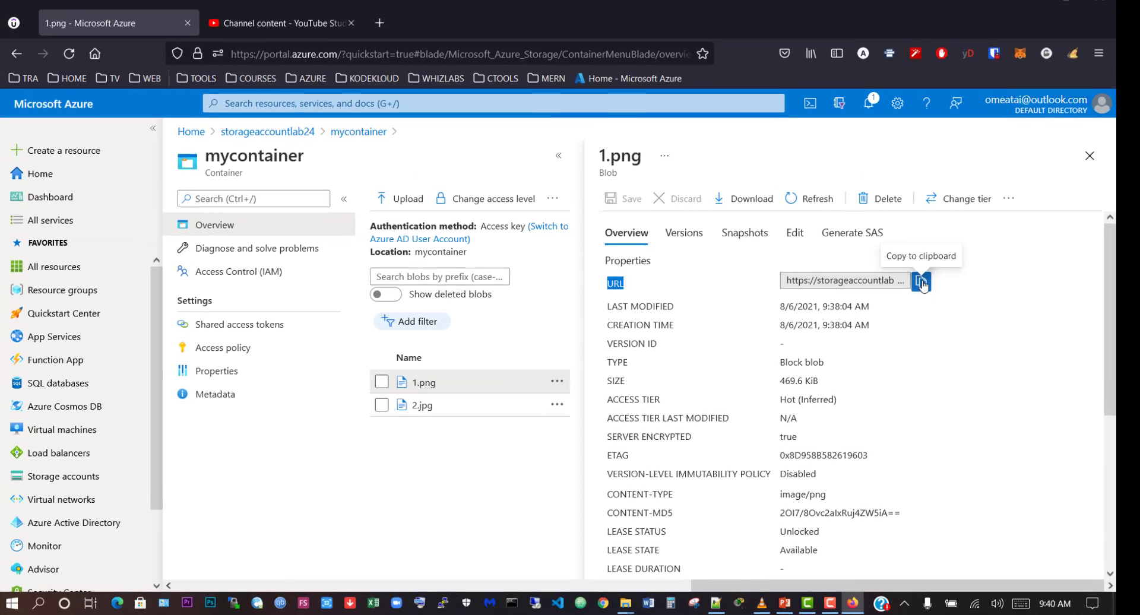
{"action": "left_click", "coordinate": [883, 224]}
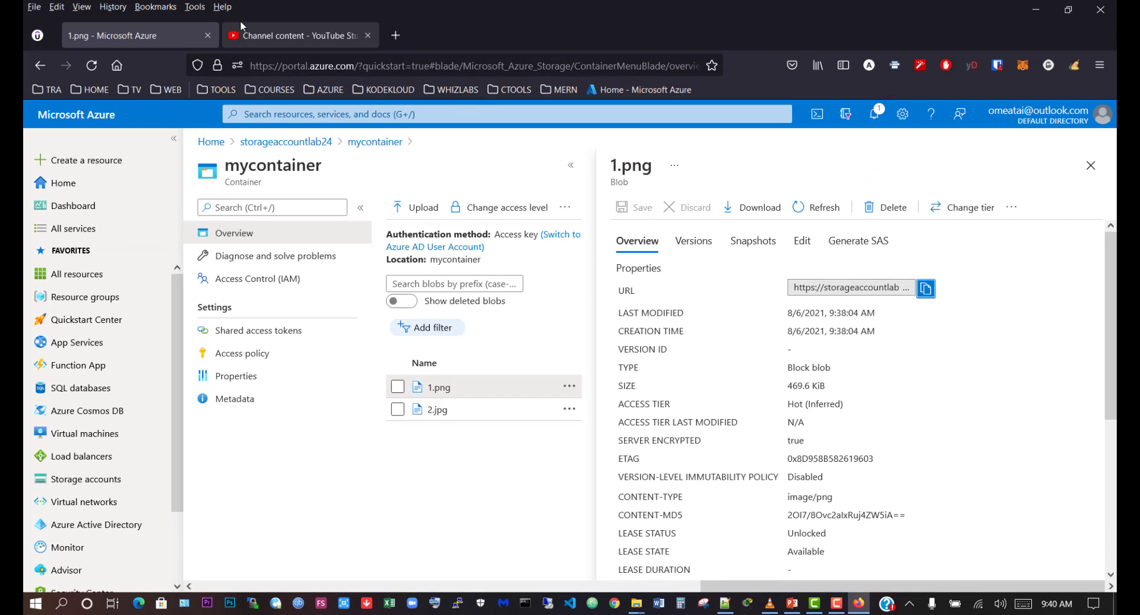
Step: Load the copied 1.png URL in a new browser tab to check public access, and close that tab
{"action": "left_click_drag", "start_coordinate": [172, 35], "coordinate": [282, 34]}
{"action": "left_click", "coordinate": [395, 35]}
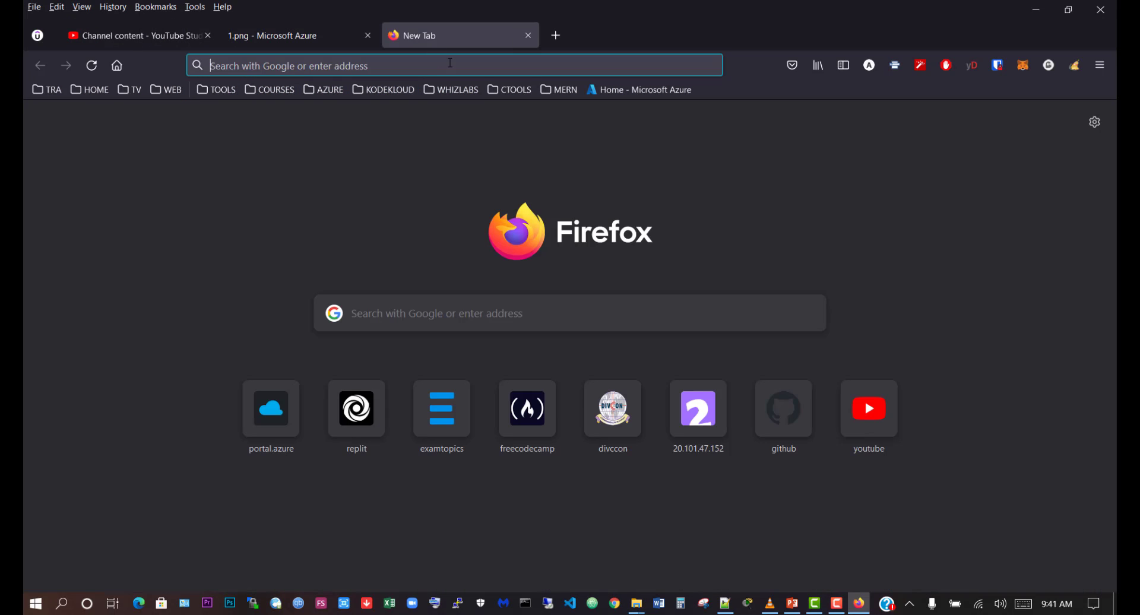
{"action": "right_click", "coordinate": [372, 68]}
{"action": "left_click", "coordinate": [402, 188]}
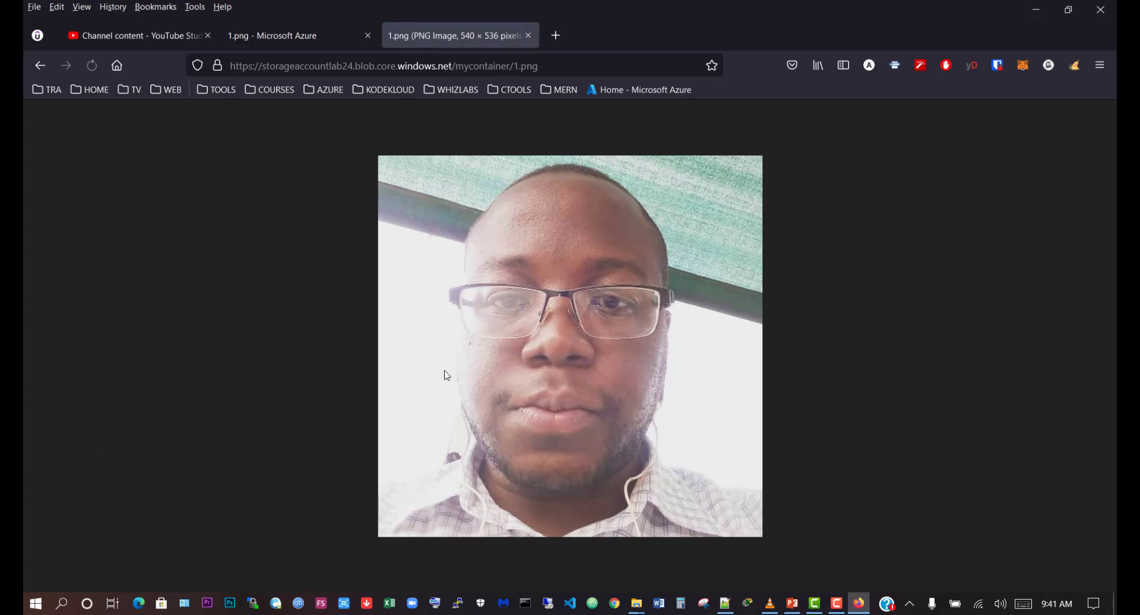
{"action": "left_click", "coordinate": [533, 34]}
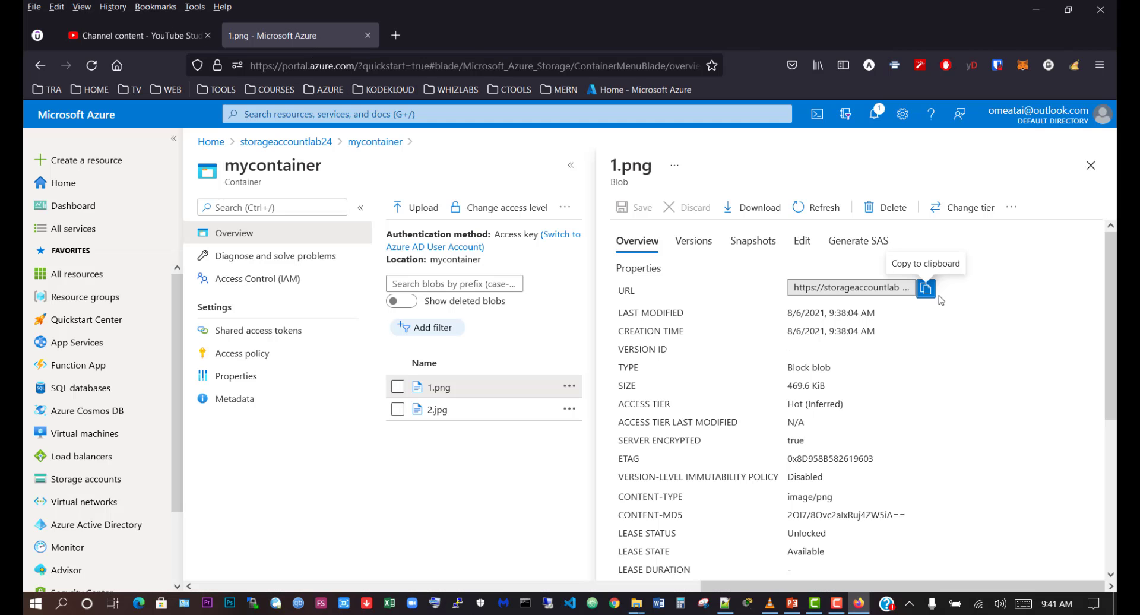
Step: Copy the blob URL of 2.jpg, view the image in a new browser tab and close that tab
{"action": "left_click", "coordinate": [438, 410]}
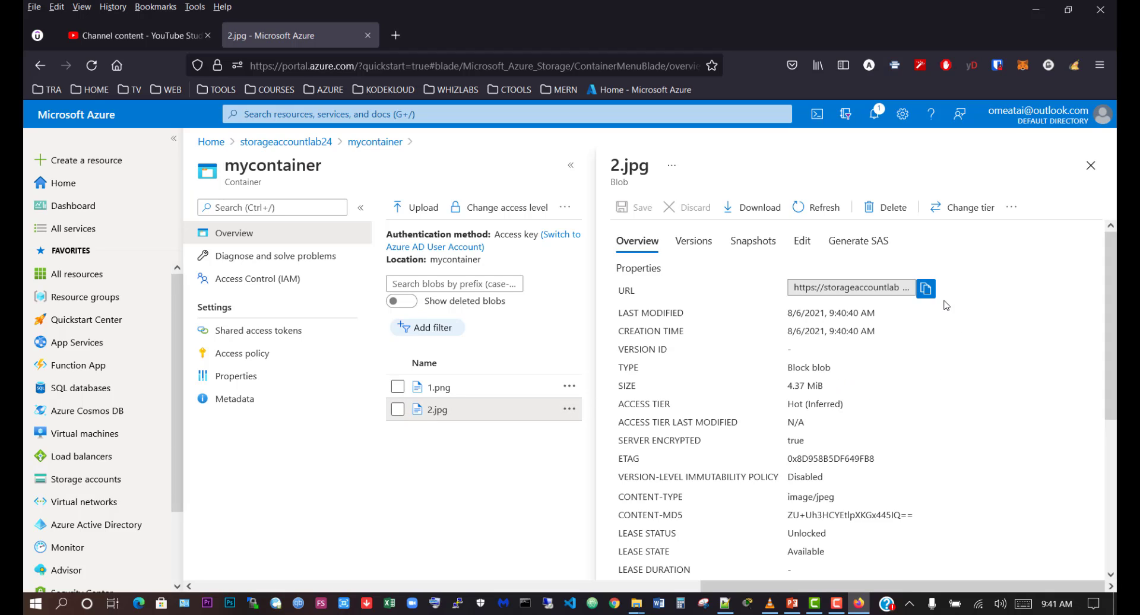
{"action": "left_click", "coordinate": [926, 290]}
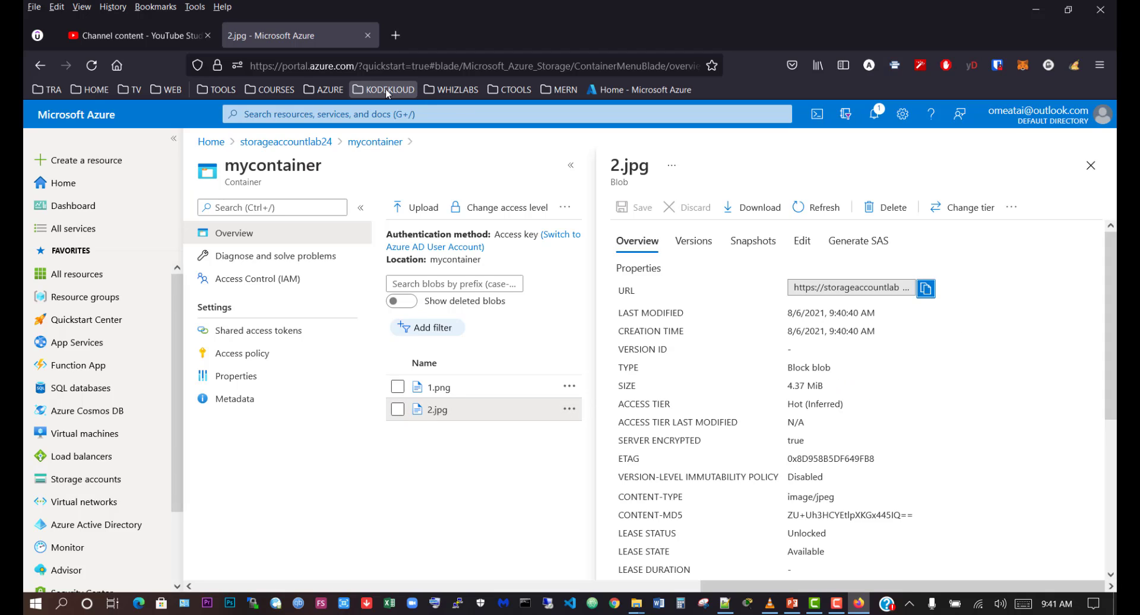
{"action": "left_click", "coordinate": [387, 39]}
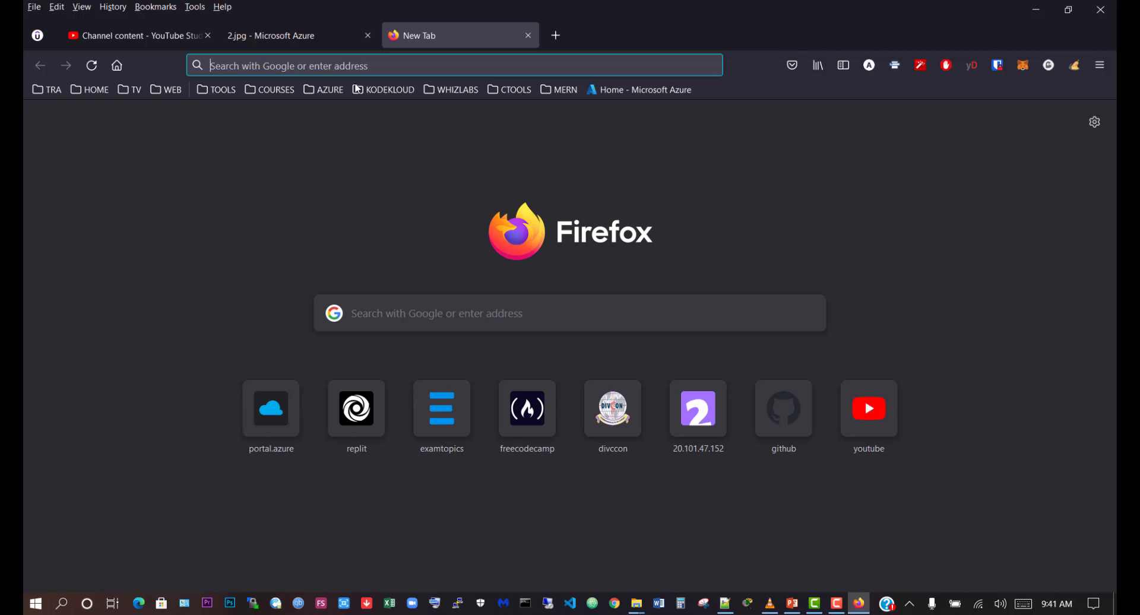
{"action": "right_click", "coordinate": [293, 67]}
{"action": "left_click", "coordinate": [318, 190]}
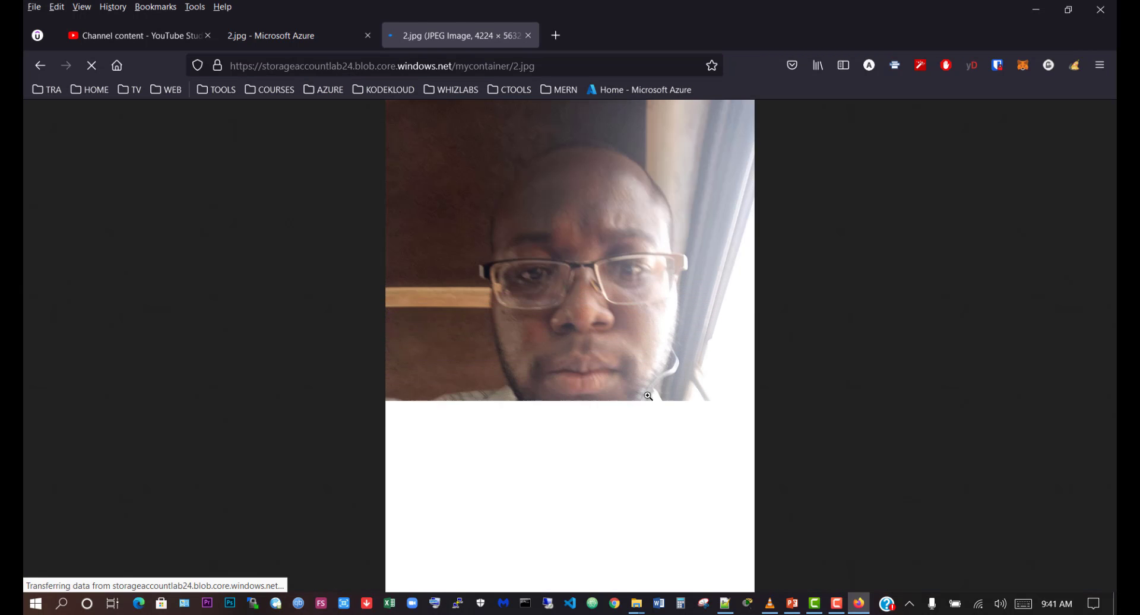
{"action": "left_click", "coordinate": [528, 36]}
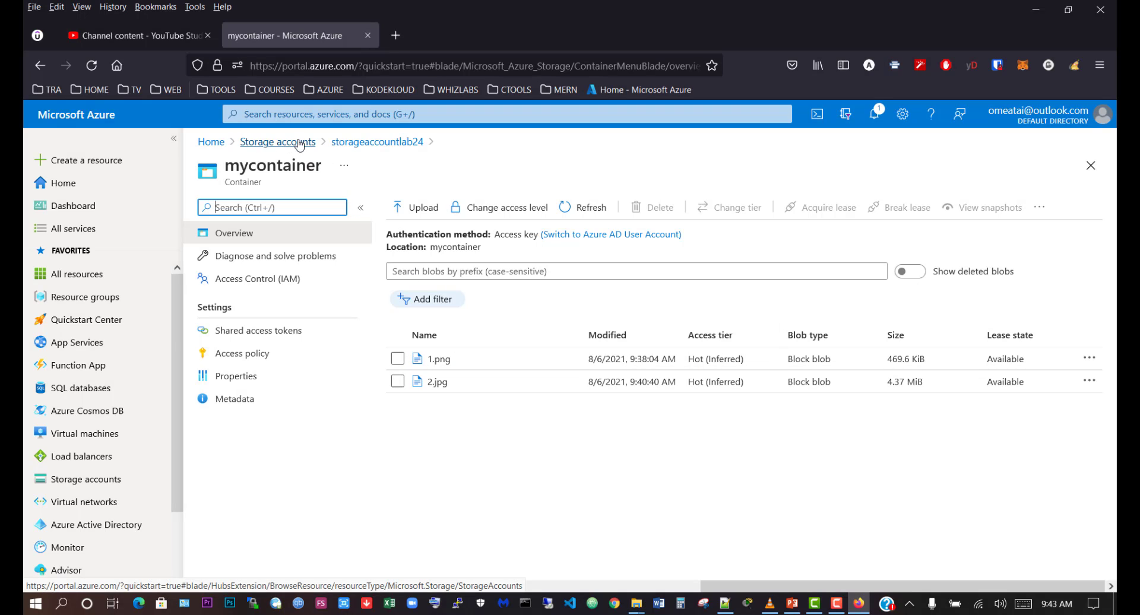
Step: Return to storageaccountlab24 and browse the contents of mycontainer in Storage Explorer (preview)
{"action": "left_click", "coordinate": [379, 145]}
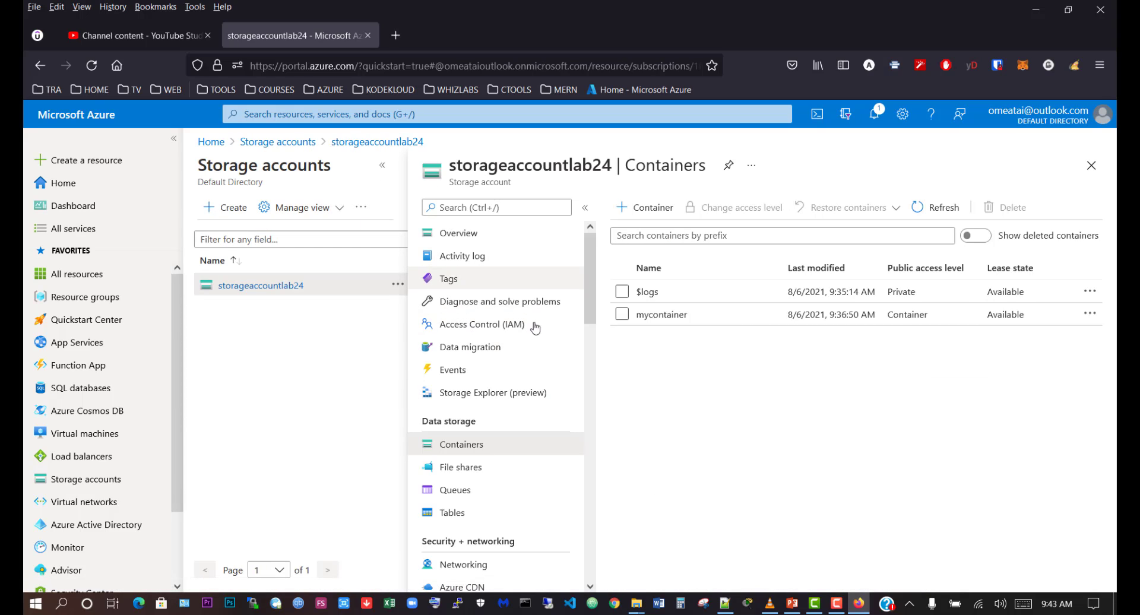
{"action": "left_click", "coordinate": [472, 395]}
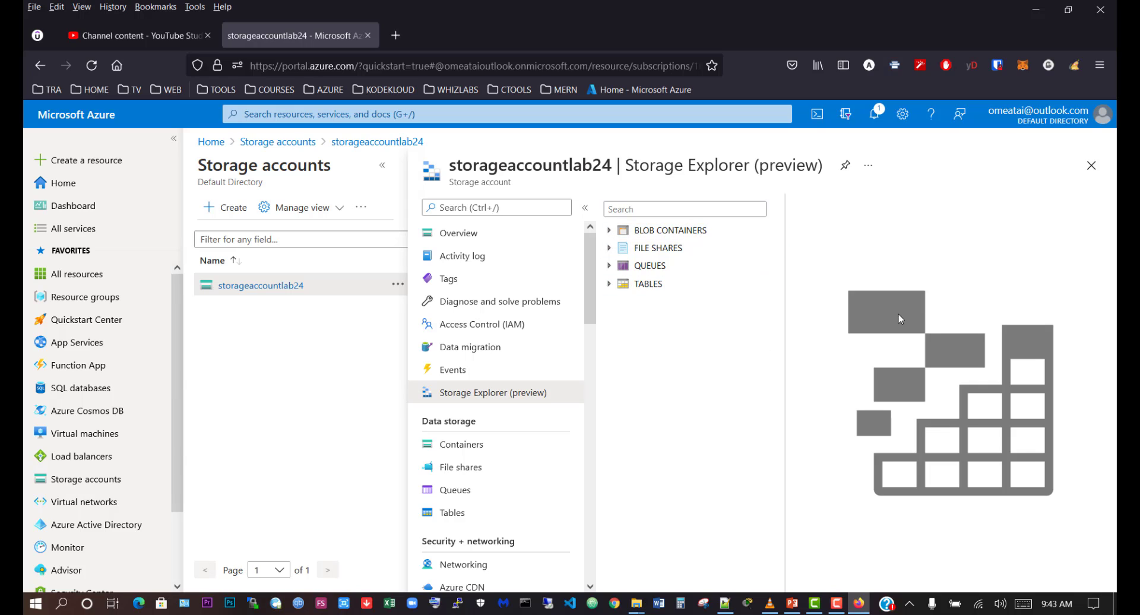
{"action": "left_click", "coordinate": [610, 233]}
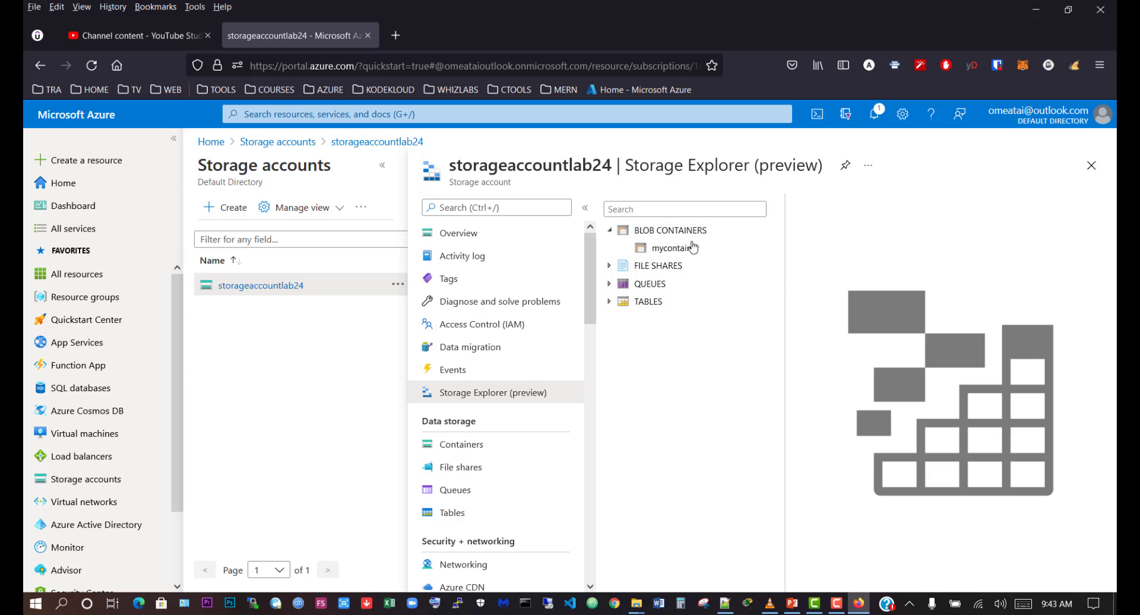
{"action": "left_click", "coordinate": [676, 248]}
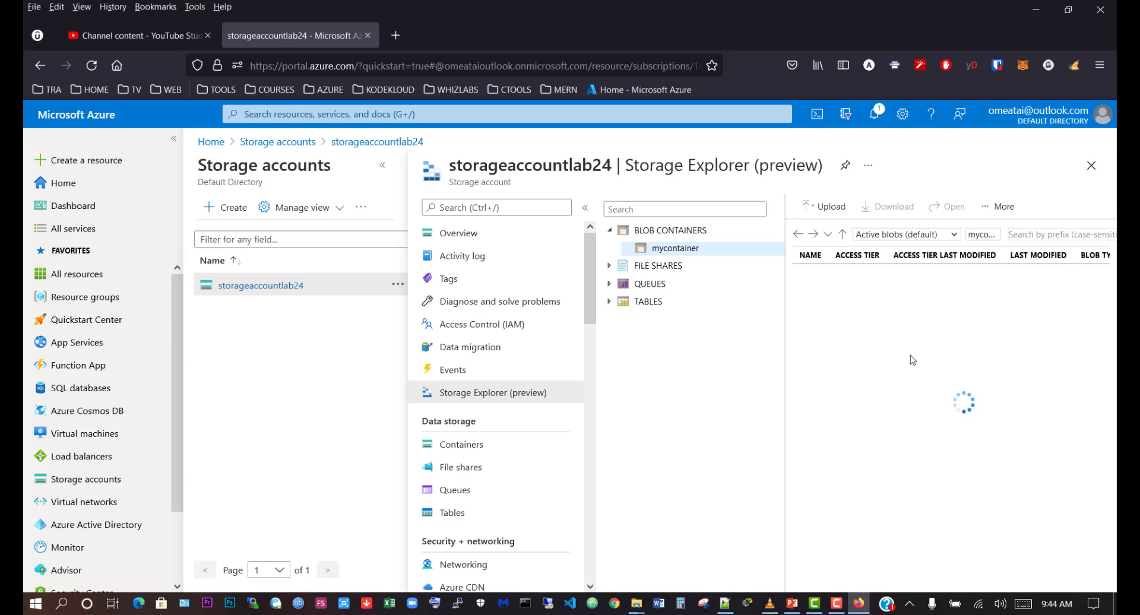
Step: From the overview of storageaccountlab24, go to the Azure Storage Explorer download page and save the Windows installer StorageExplorer.exe
{"action": "left_click", "coordinate": [428, 233]}
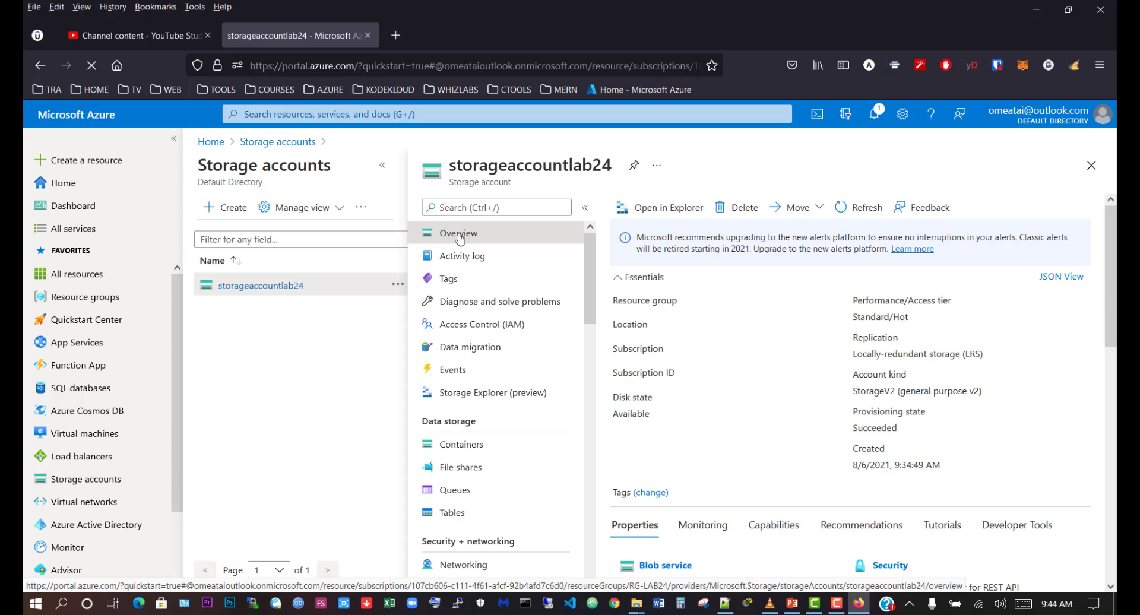
{"action": "left_click", "coordinate": [668, 209]}
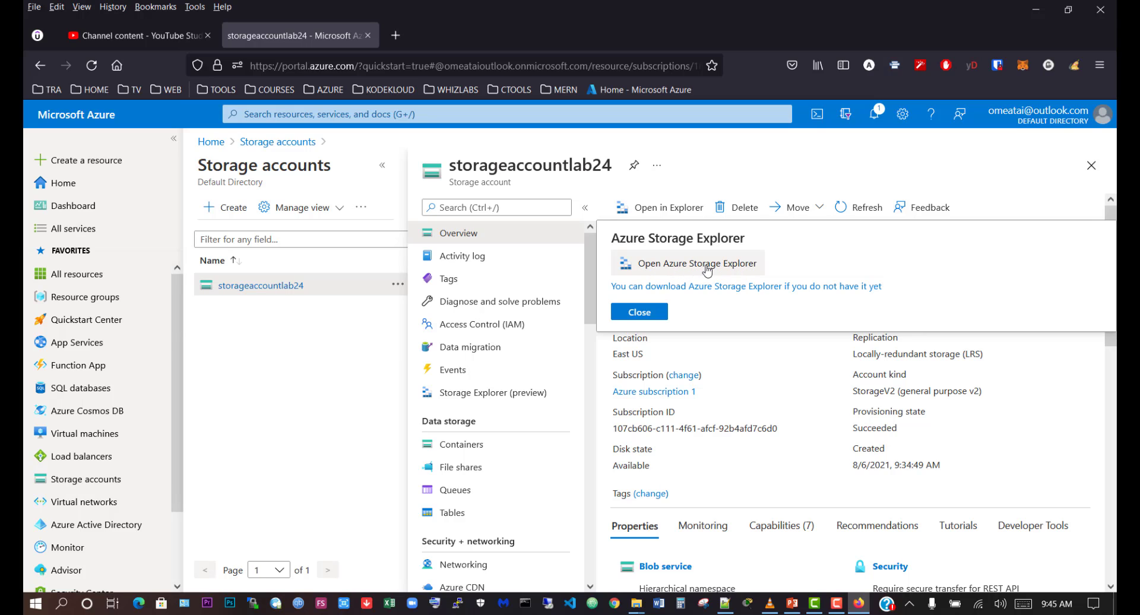
{"action": "left_click", "coordinate": [688, 290]}
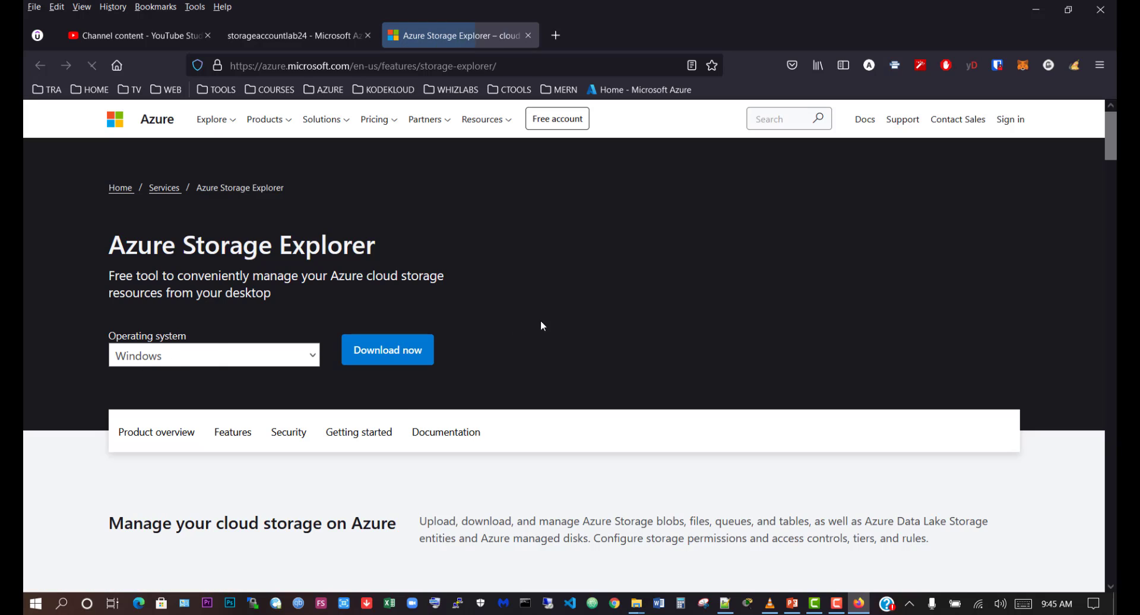
{"action": "left_click", "coordinate": [376, 361]}
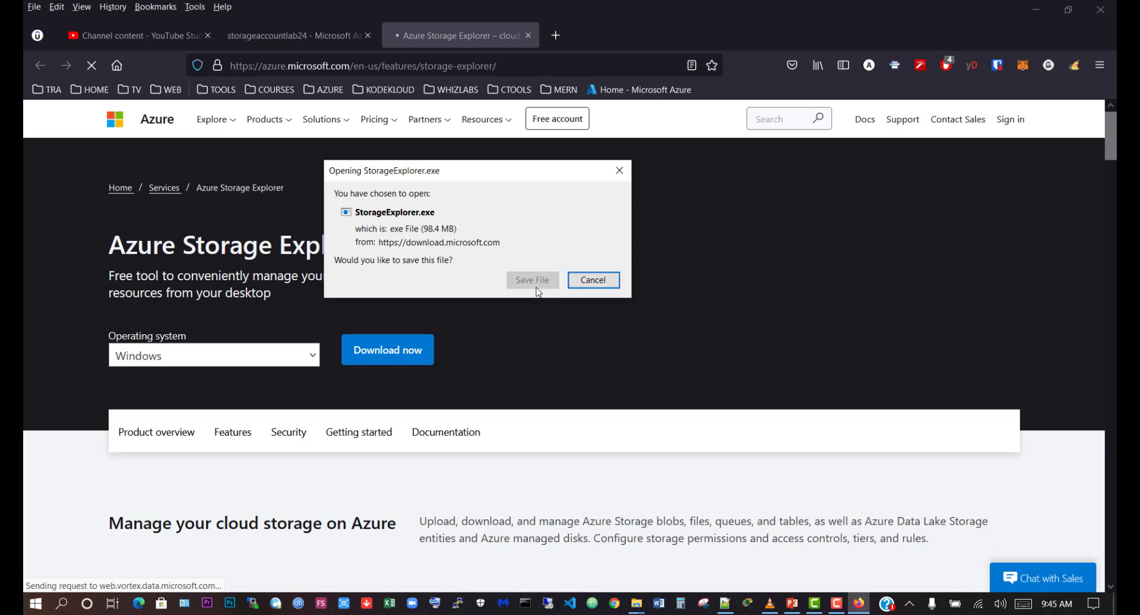
{"action": "left_click", "coordinate": [536, 281]}
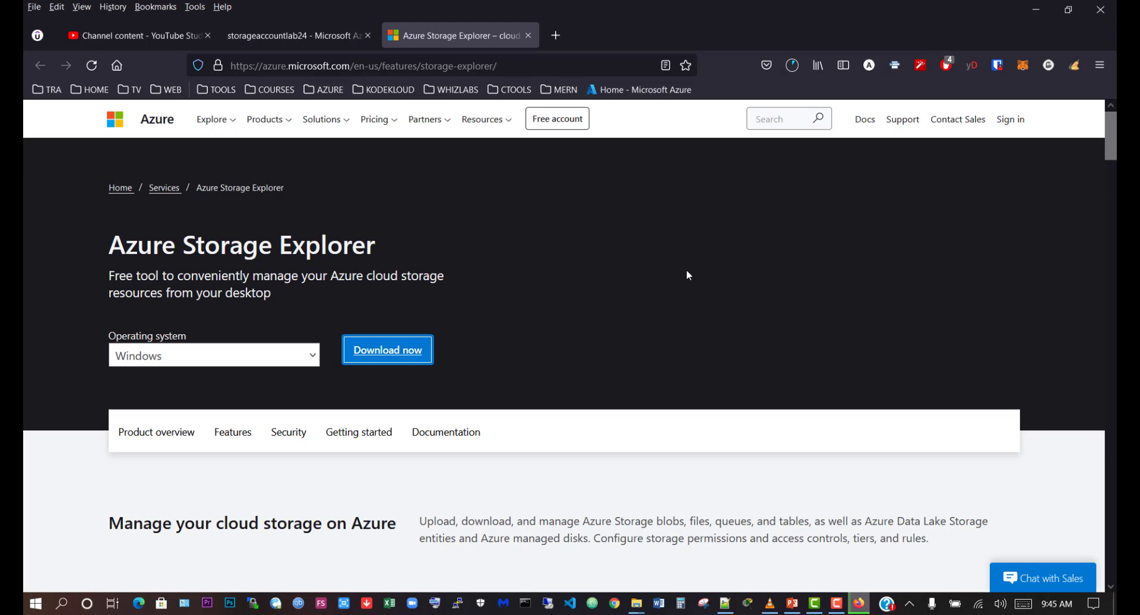
Step: Run the downloaded StorageExplorer installer from the Downloads folder and choose to install for me only
{"action": "right_click", "coordinate": [779, 243]}
{"action": "left_click", "coordinate": [793, 66]}
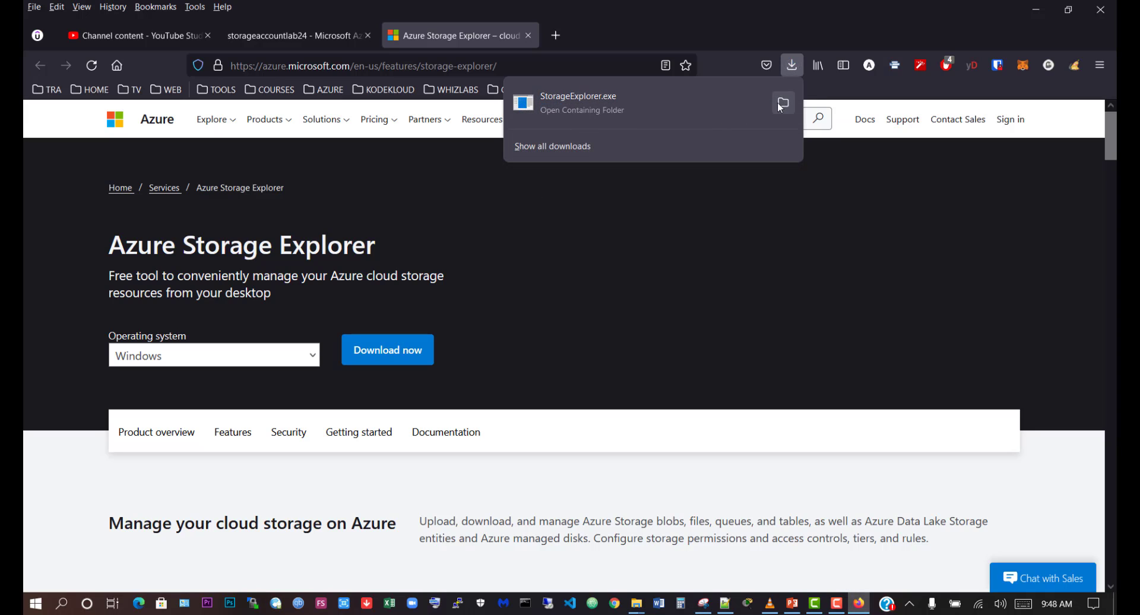
{"action": "left_click", "coordinate": [778, 102]}
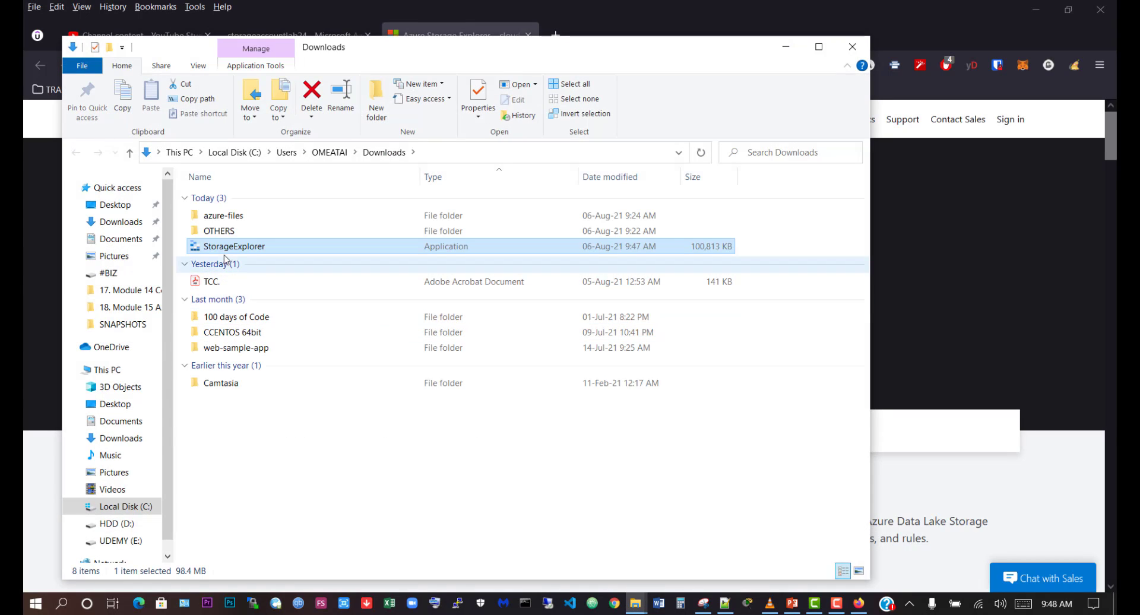
{"action": "double_click", "coordinate": [234, 247]}
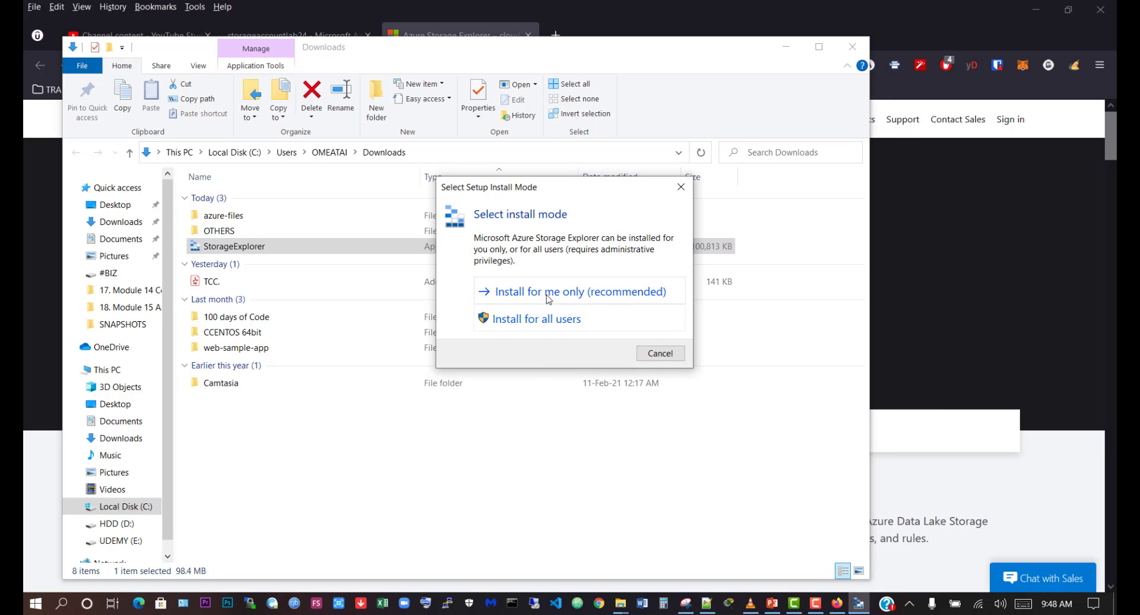
{"action": "left_click", "coordinate": [522, 292]}
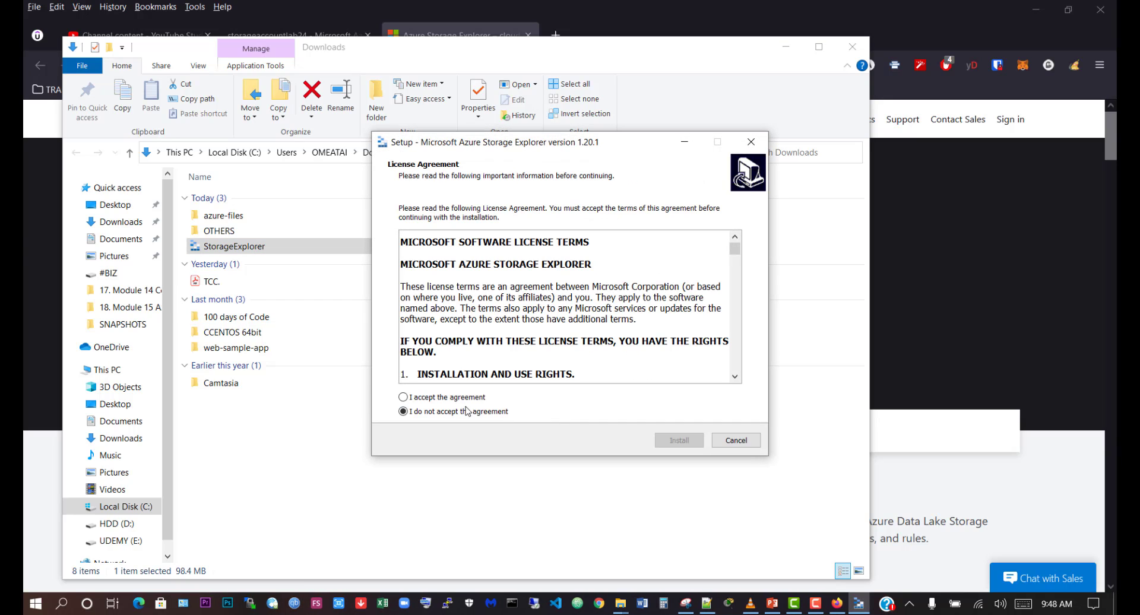
Step: Accept the license agreement, install Microsoft Azure Storage Explorer in the default folder and launch it on finishing
{"action": "left_click", "coordinate": [677, 441]}
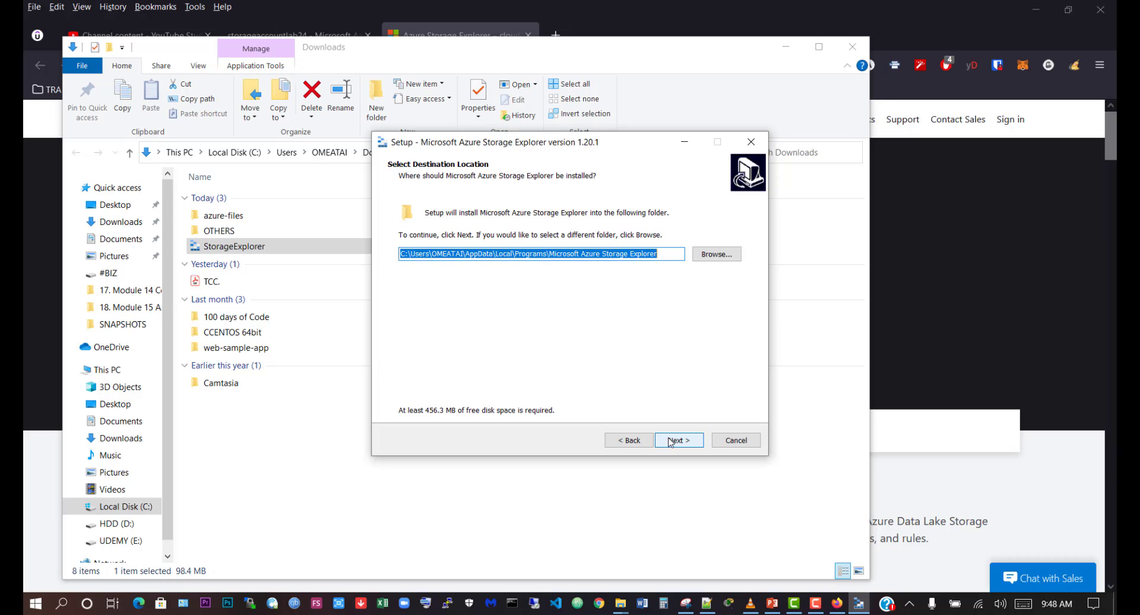
{"action": "left_click", "coordinate": [671, 442]}
{"action": "left_click", "coordinate": [675, 440]}
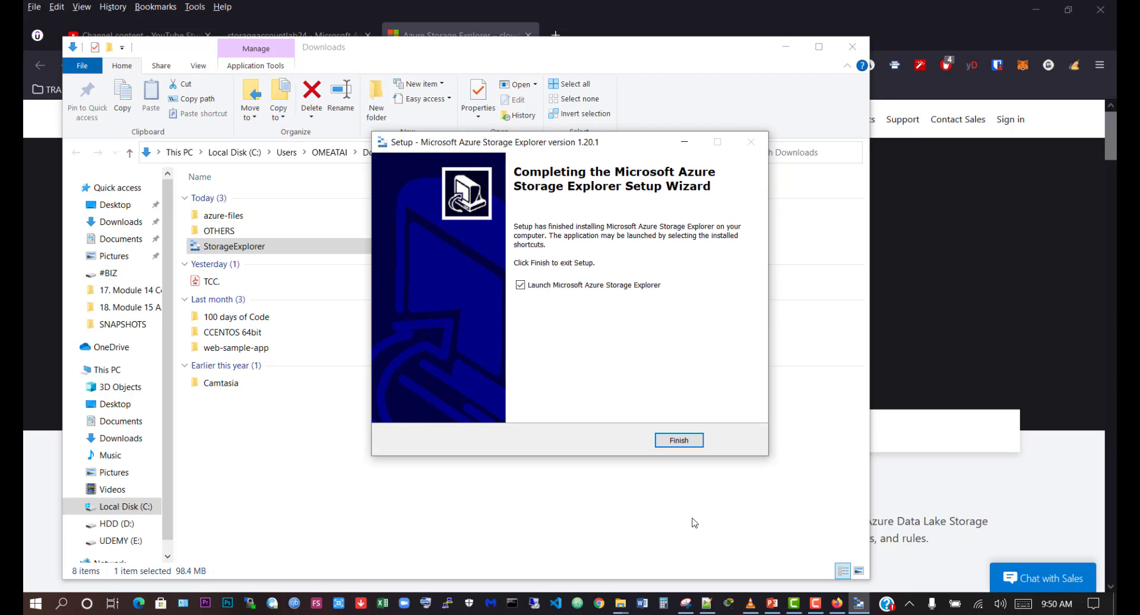
{"action": "left_click", "coordinate": [679, 440]}
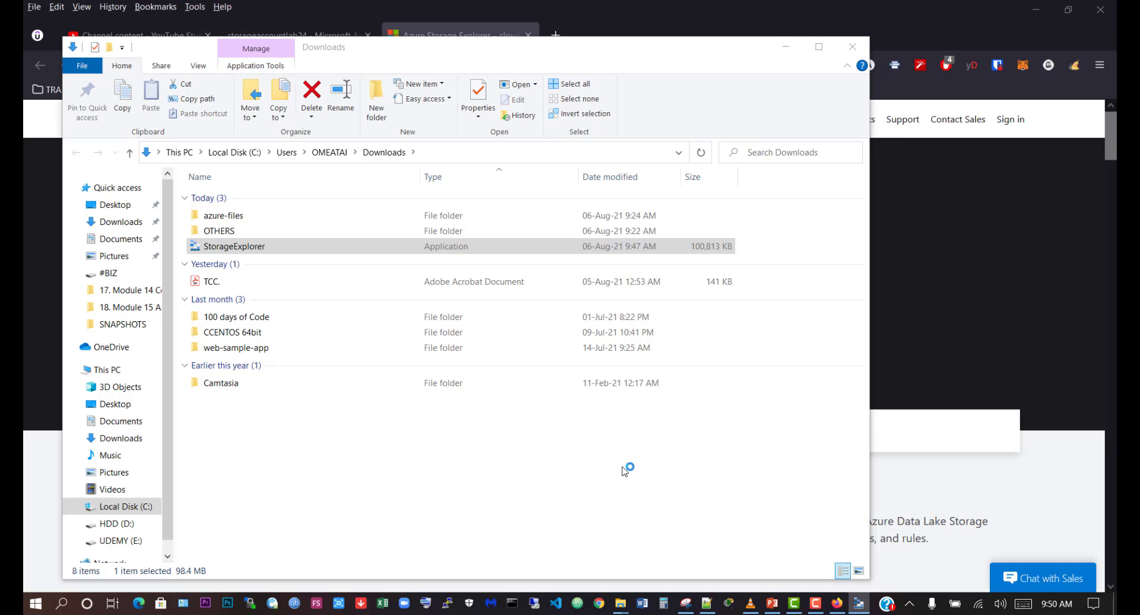
{"action": "left_click", "coordinate": [786, 47]}
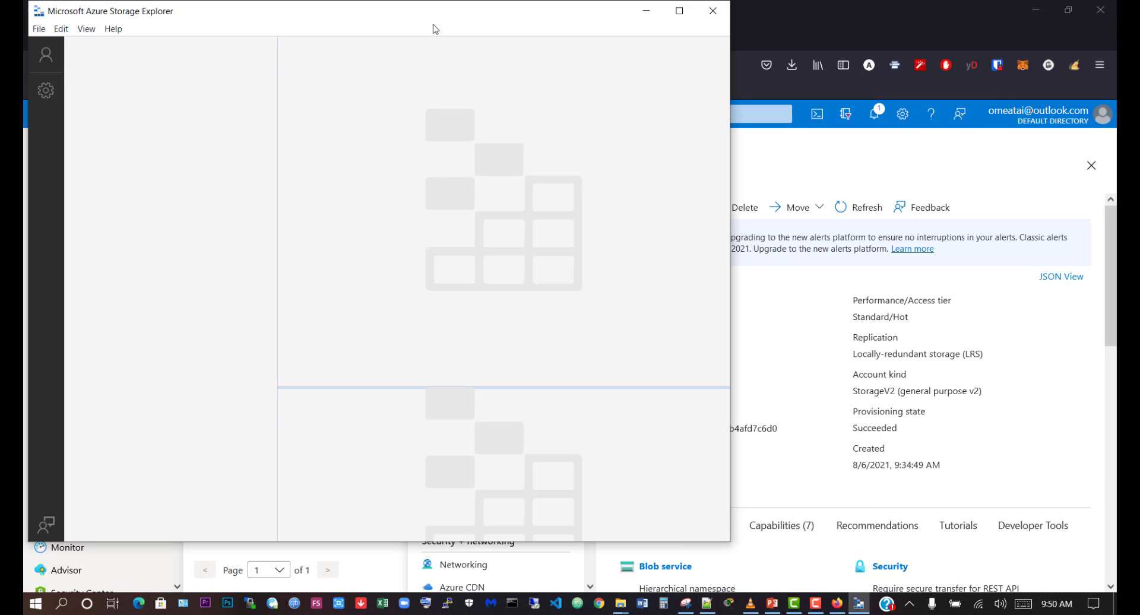
Step: Connect Microsoft Azure Storage Explorer to the Subscription resource by signing in to the Azure environment with the existing Microsoft account
{"action": "left_click_drag", "start_coordinate": [438, 16], "coordinate": [657, 67]}
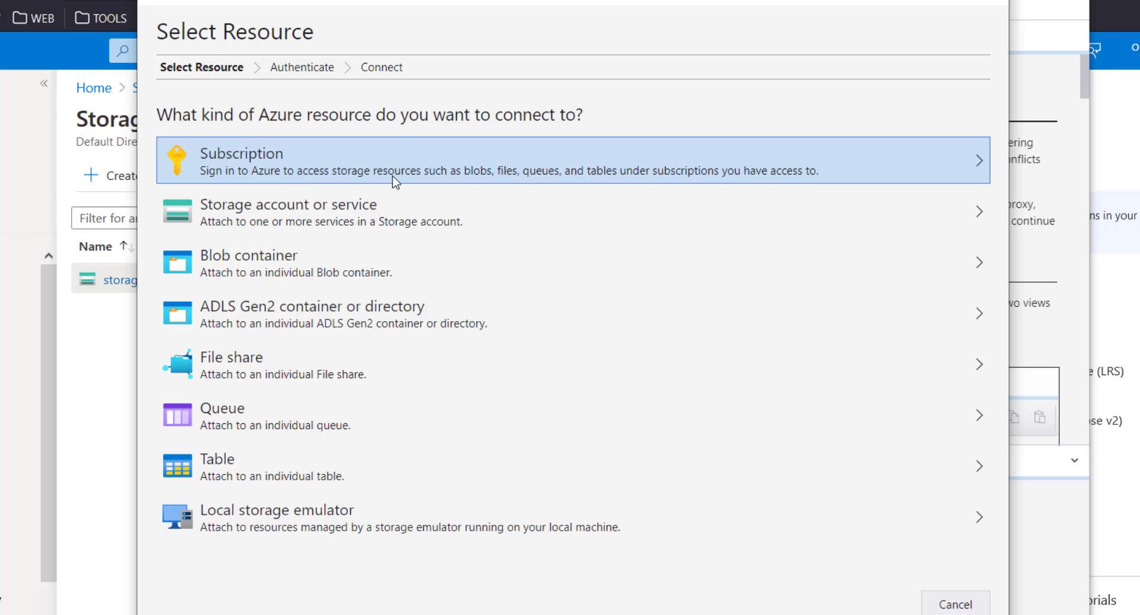
{"action": "left_click", "coordinate": [661, 152]}
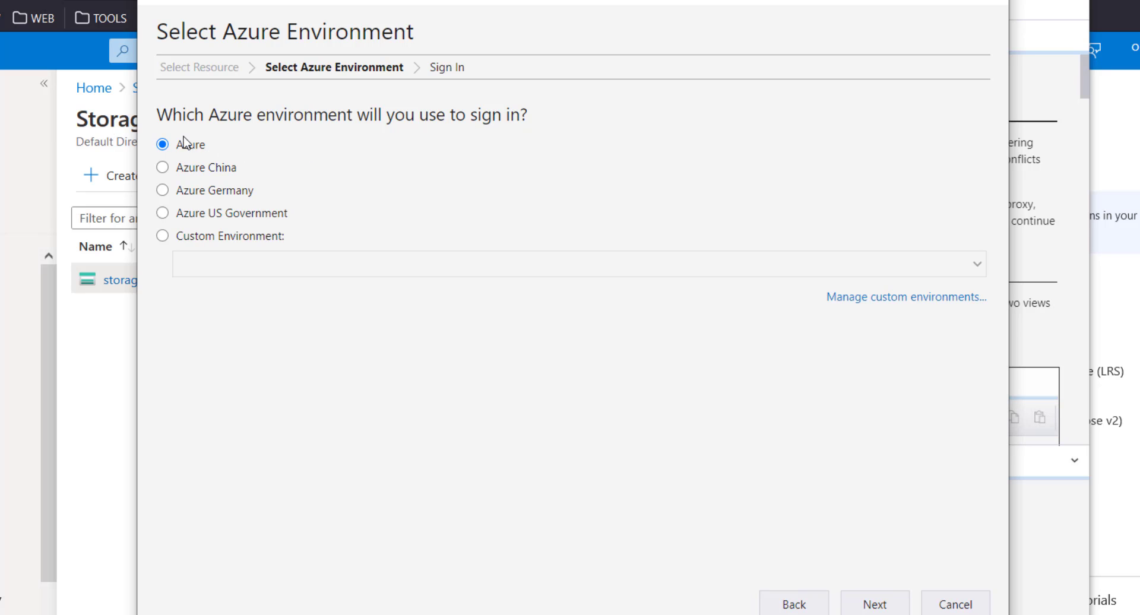
{"action": "left_click", "coordinate": [868, 604]}
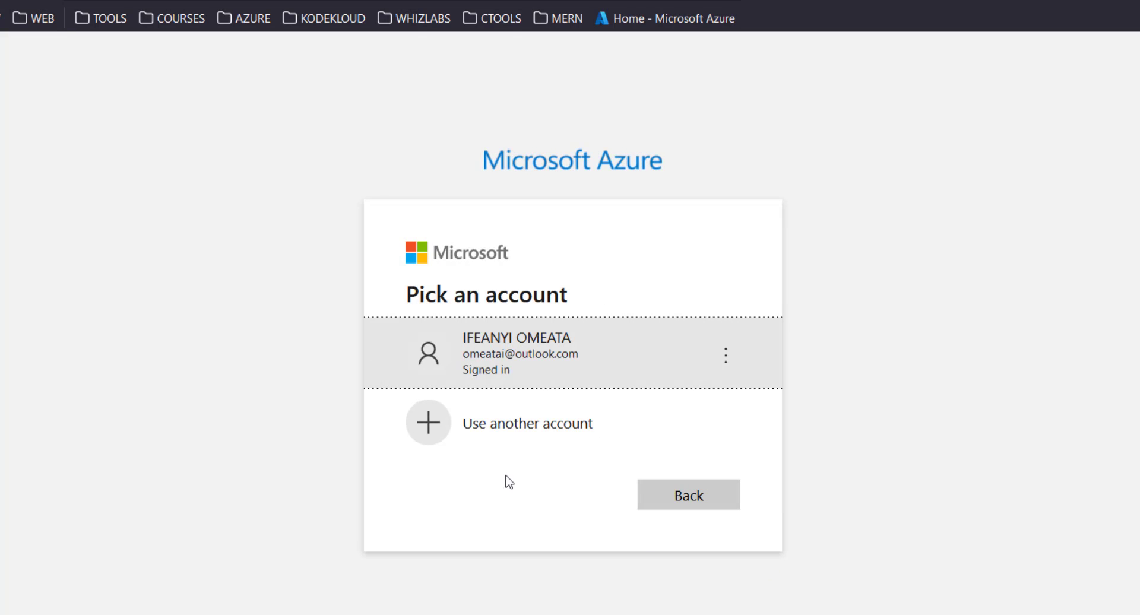
{"action": "left_click", "coordinate": [517, 364]}
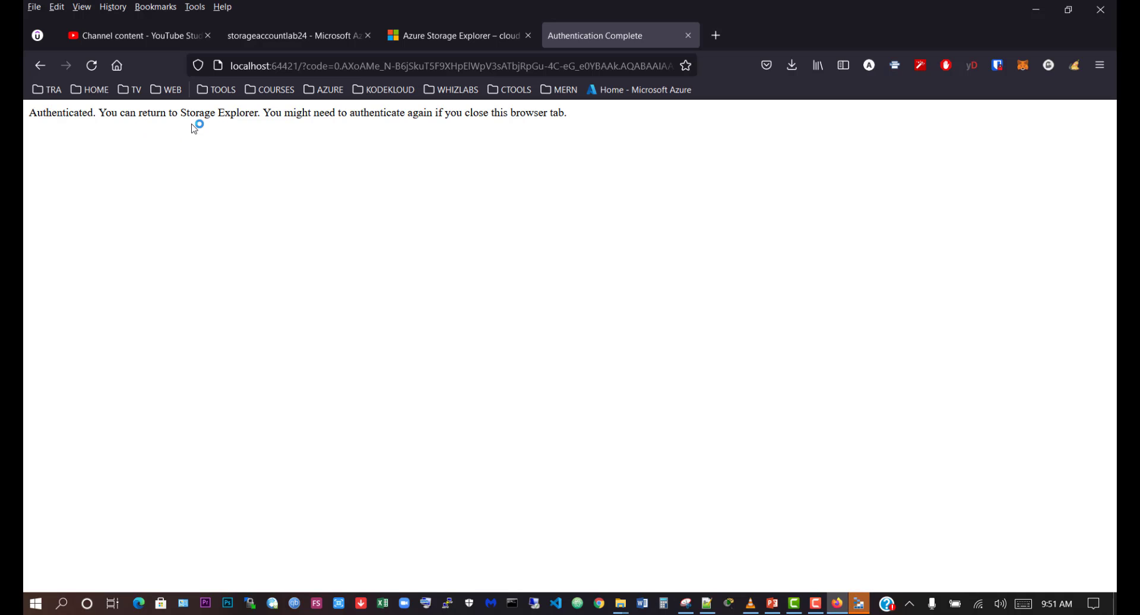
{"action": "left_click", "coordinate": [862, 602]}
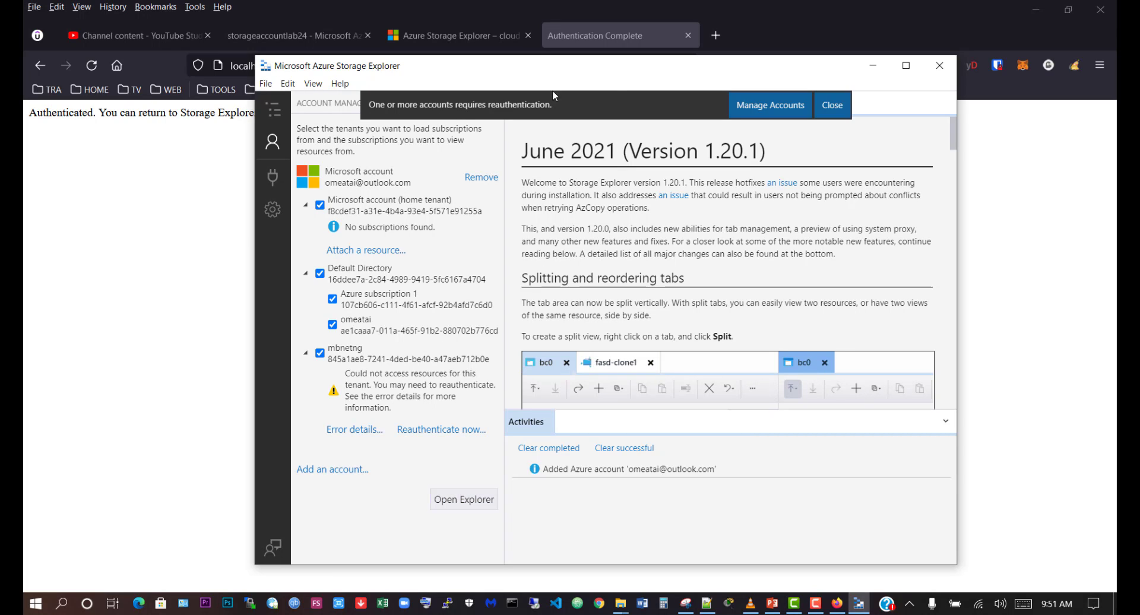
Step: Expand the blob containers of storageaccountlab24 under Azure subscription 1, open mycontainer and maximize the Storage Explorer window
{"action": "left_click", "coordinate": [777, 107]}
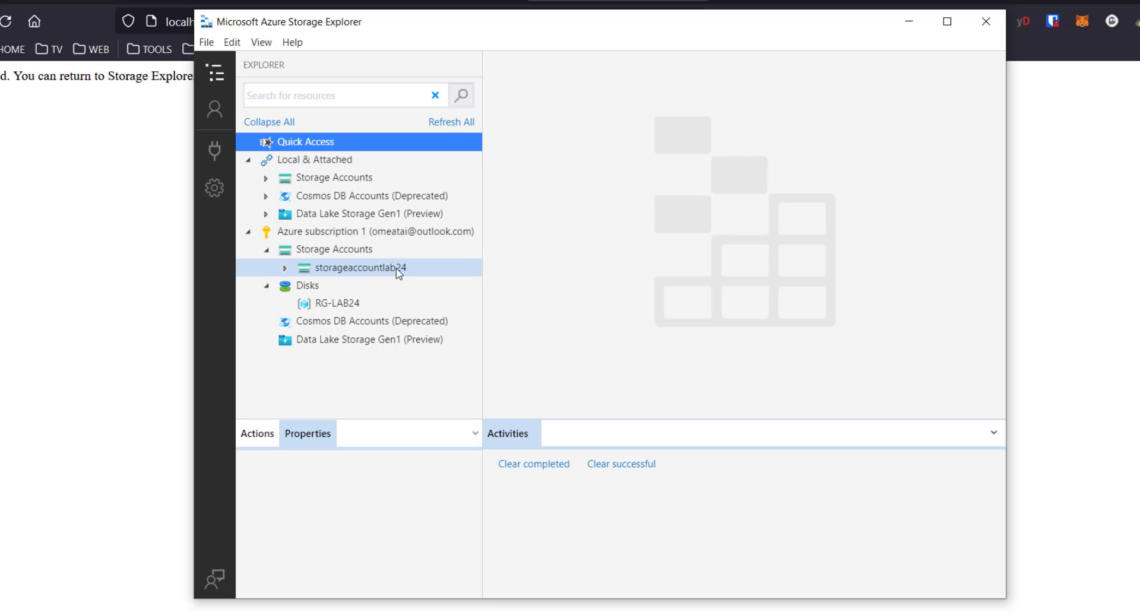
{"action": "double_click", "coordinate": [313, 270]}
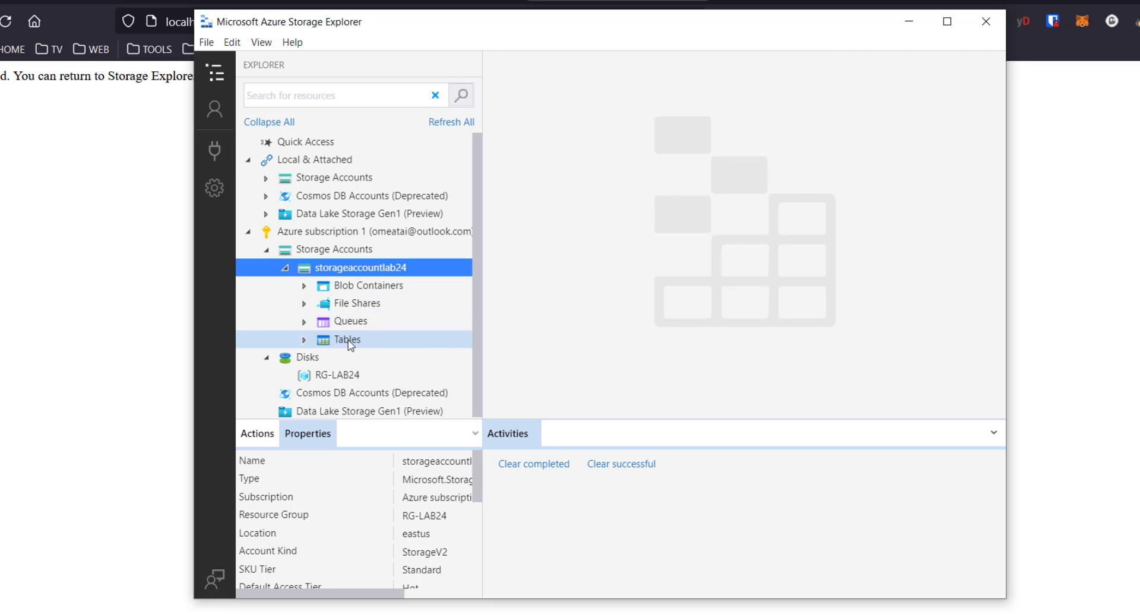
{"action": "left_click", "coordinate": [304, 286]}
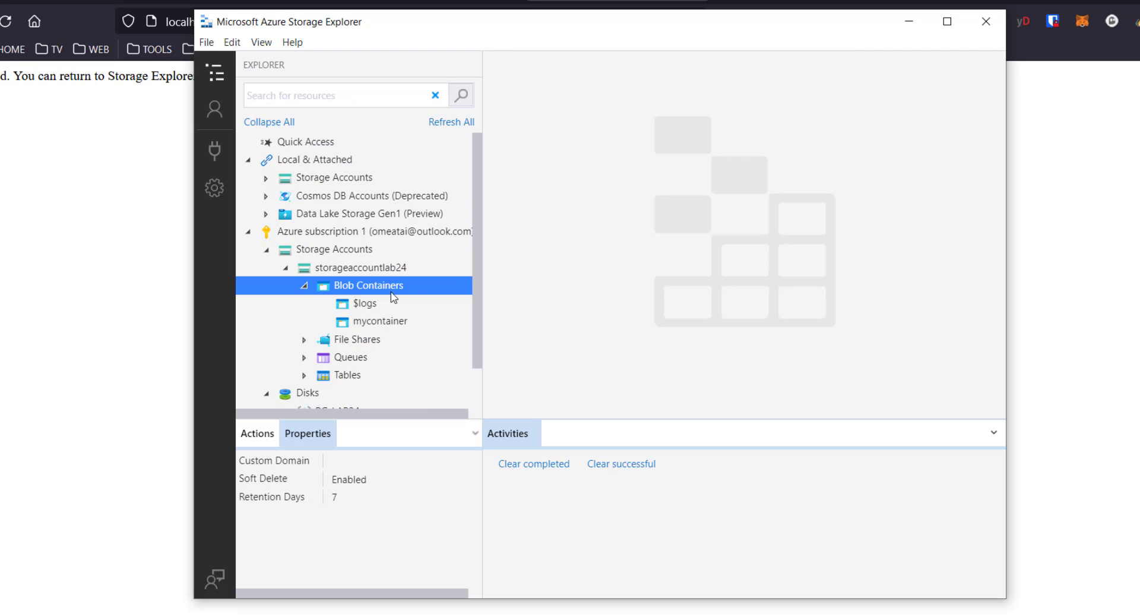
{"action": "left_click", "coordinate": [380, 322]}
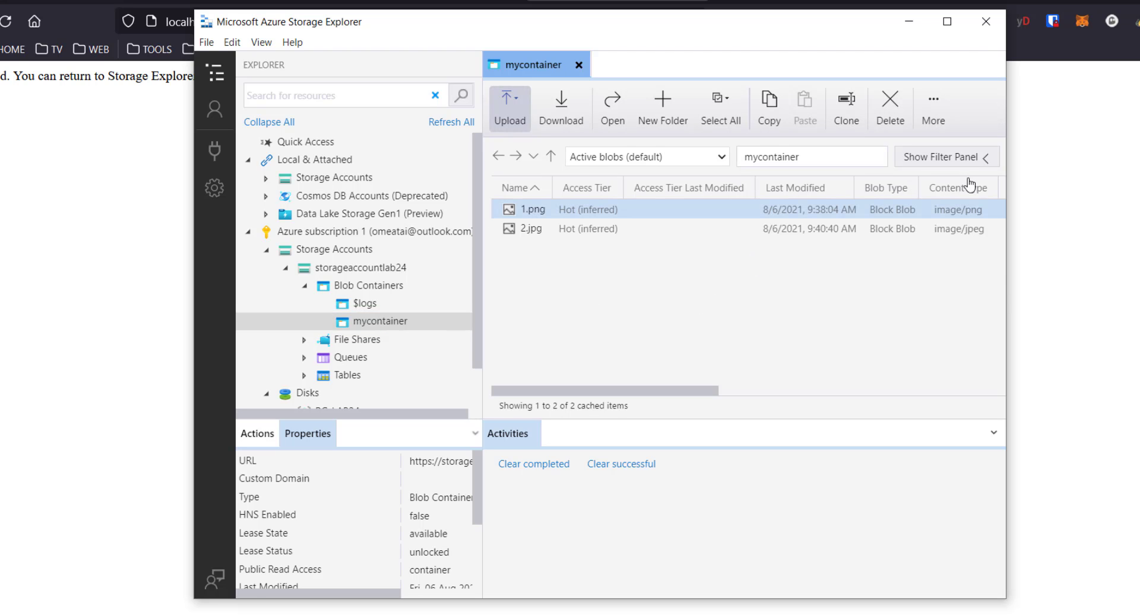
{"action": "left_click", "coordinate": [532, 233]}
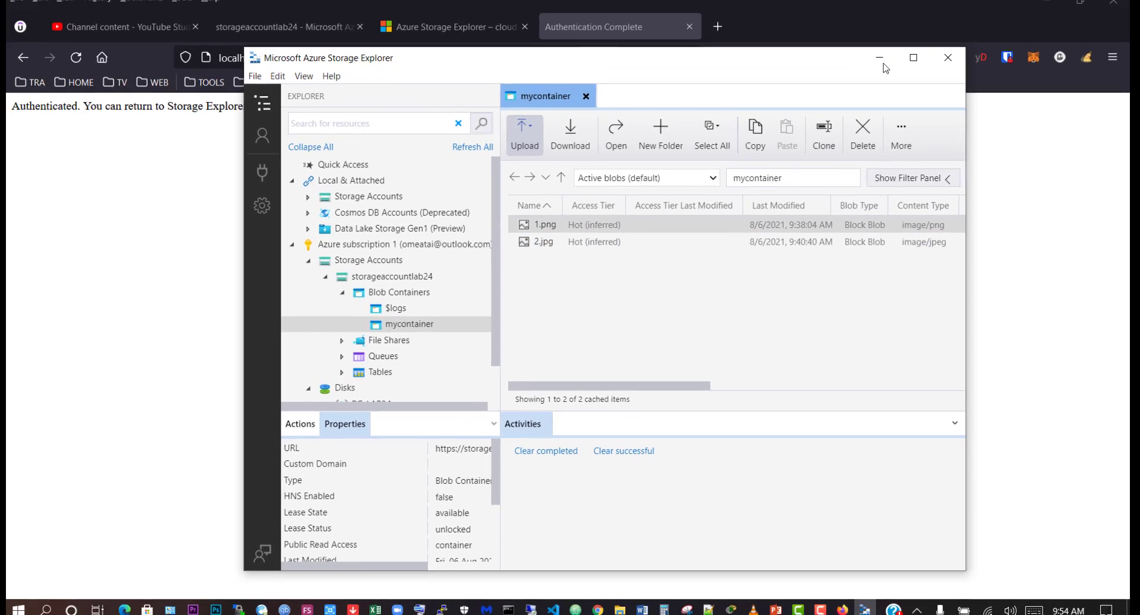
{"action": "left_click", "coordinate": [944, 24]}
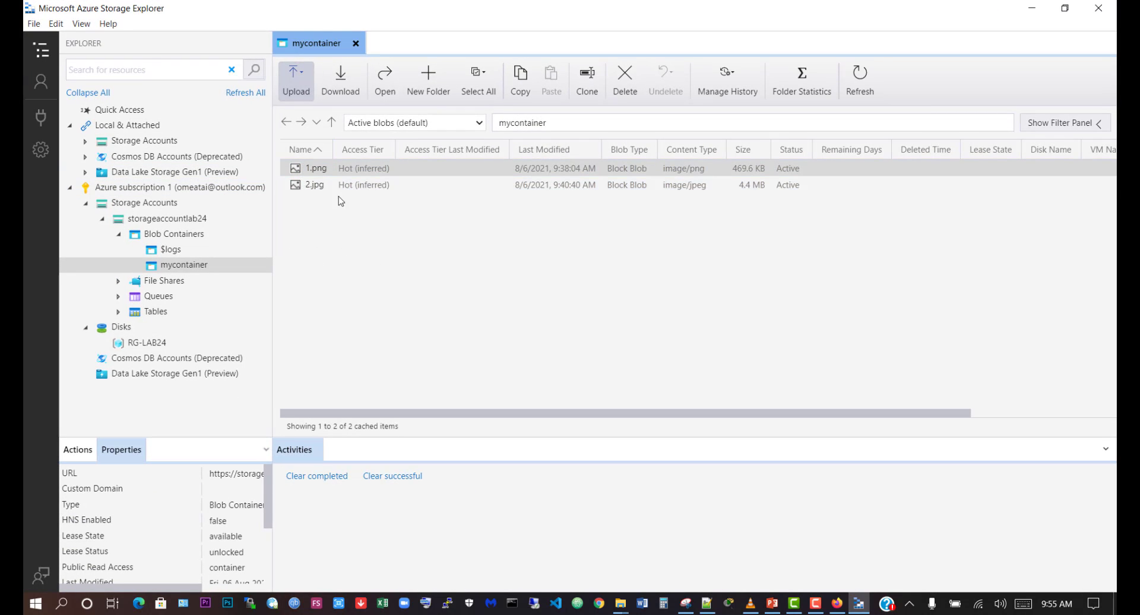
Step: Open the blob 1.png from mycontainer to view the image, and close the photo viewer
{"action": "left_click", "coordinate": [343, 172]}
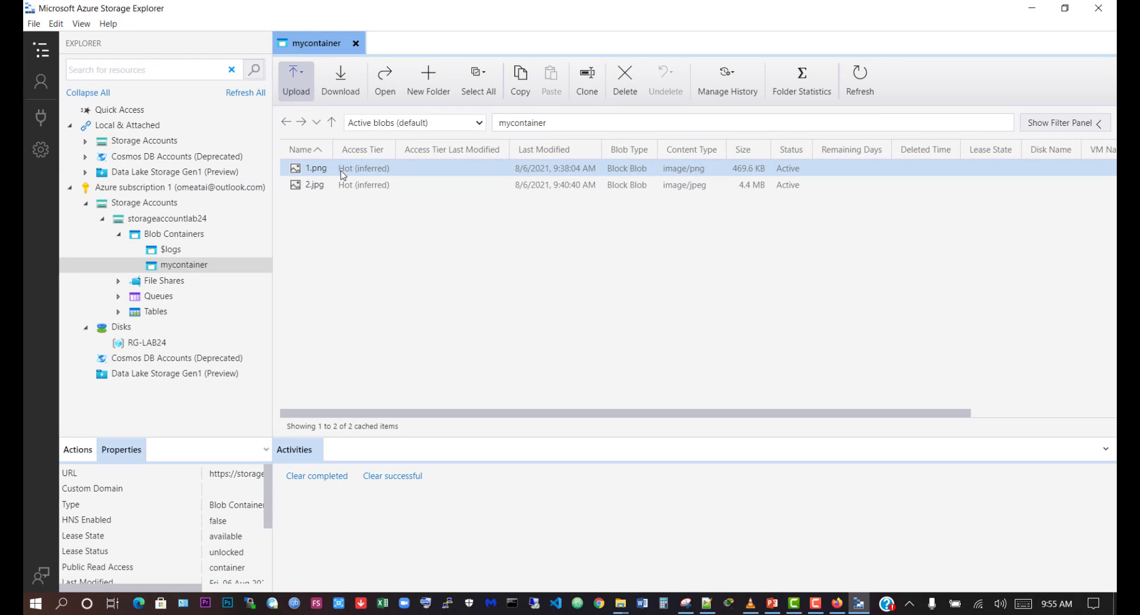
{"action": "double_click", "coordinate": [308, 169]}
{"action": "right_click", "coordinate": [313, 172]}
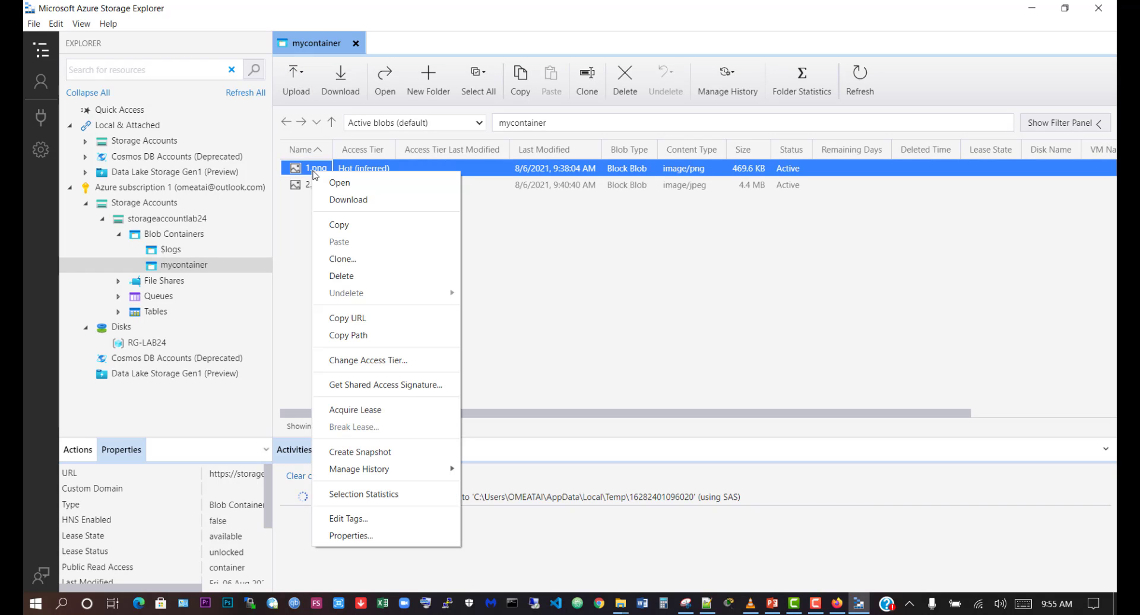
{"action": "left_click", "coordinate": [349, 183]}
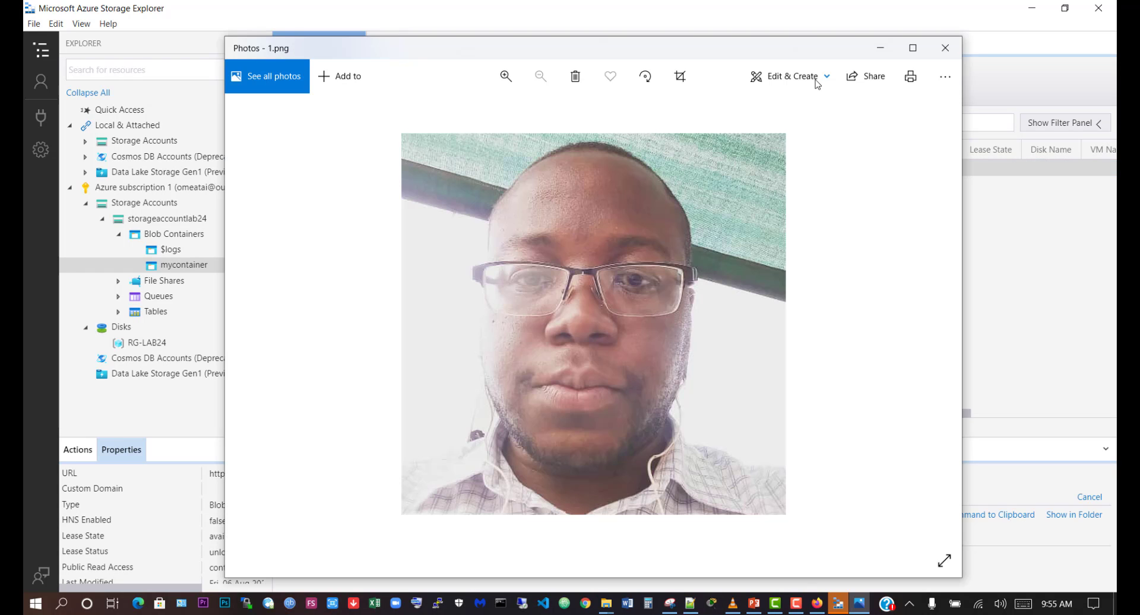
{"action": "left_click", "coordinate": [946, 48]}
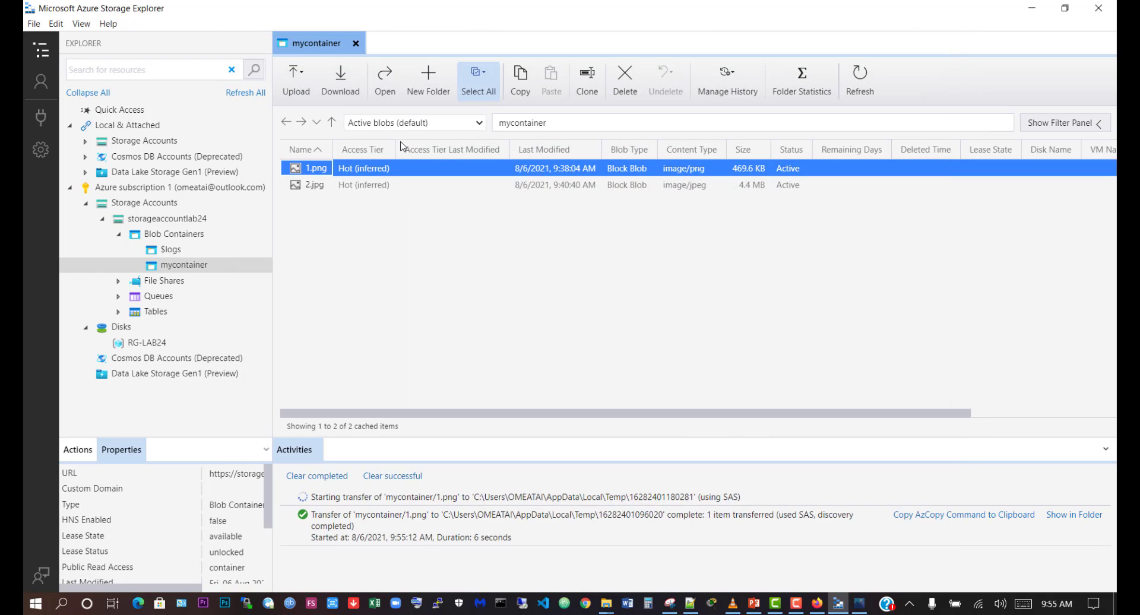
{"action": "left_click", "coordinate": [340, 185]}
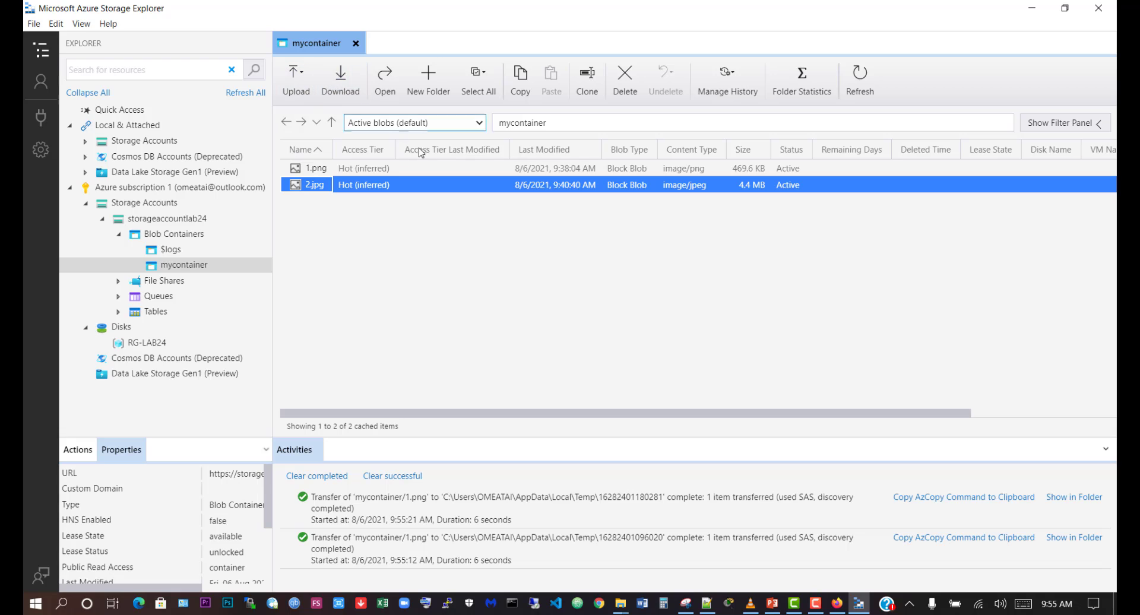
Step: Upload the file 3.jpg from the azure-files folder in Downloads to mycontainer as a block blob with the default access tier
{"action": "left_click", "coordinate": [297, 82]}
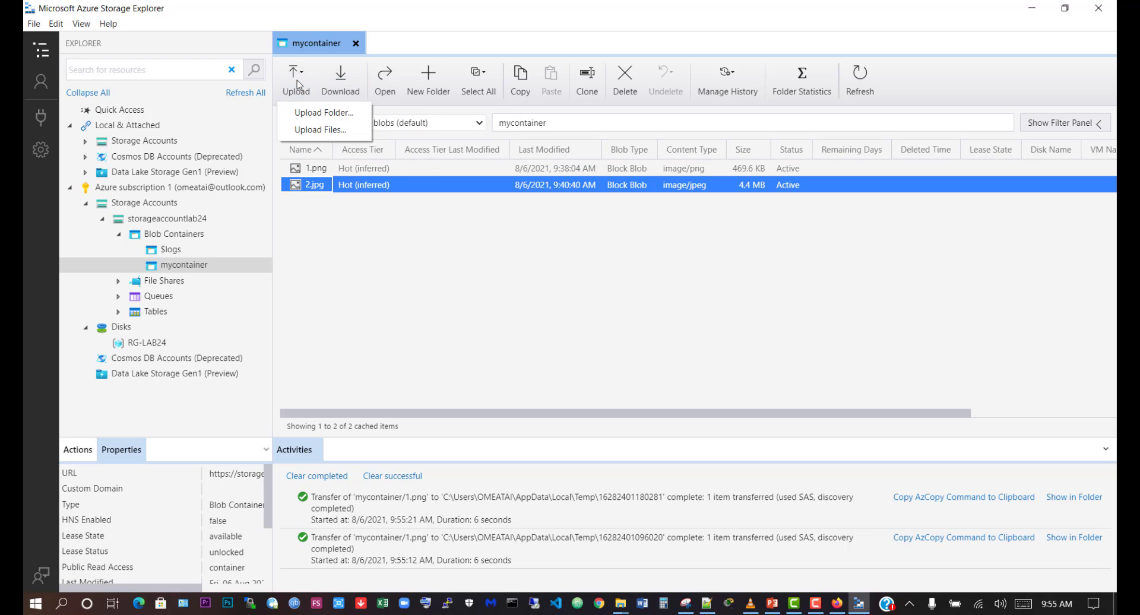
{"action": "left_click", "coordinate": [321, 130]}
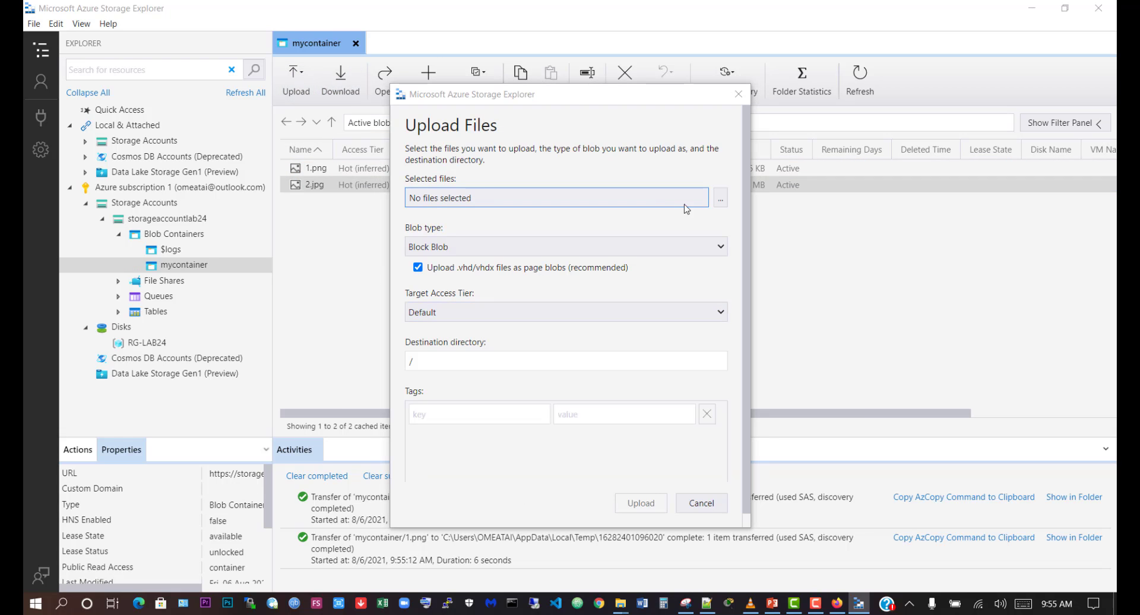
{"action": "left_click", "coordinate": [716, 197]}
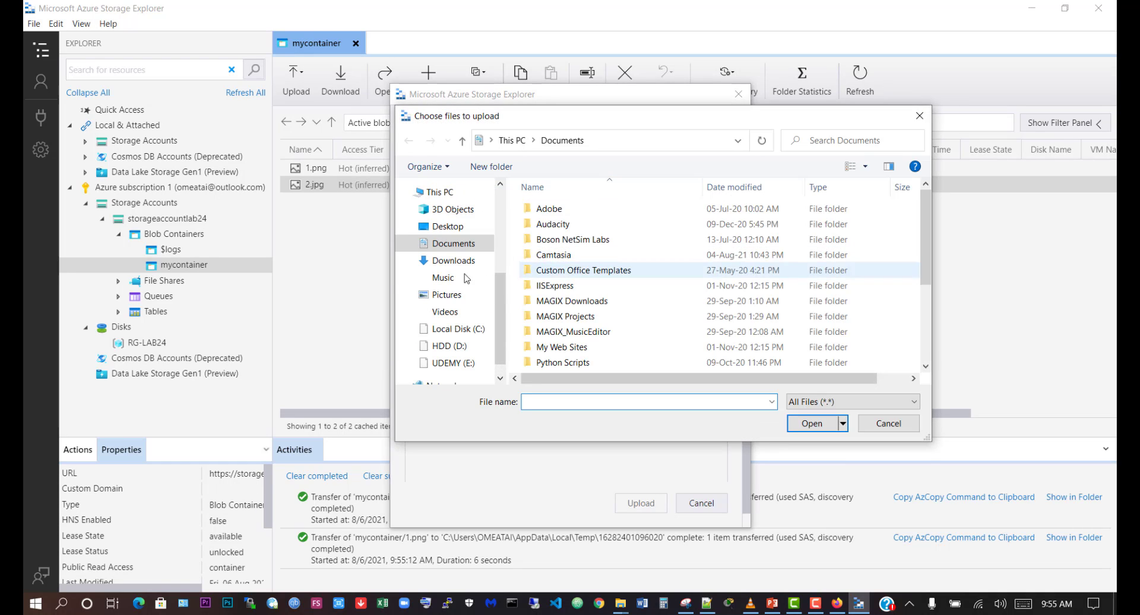
{"action": "left_click", "coordinate": [463, 261]}
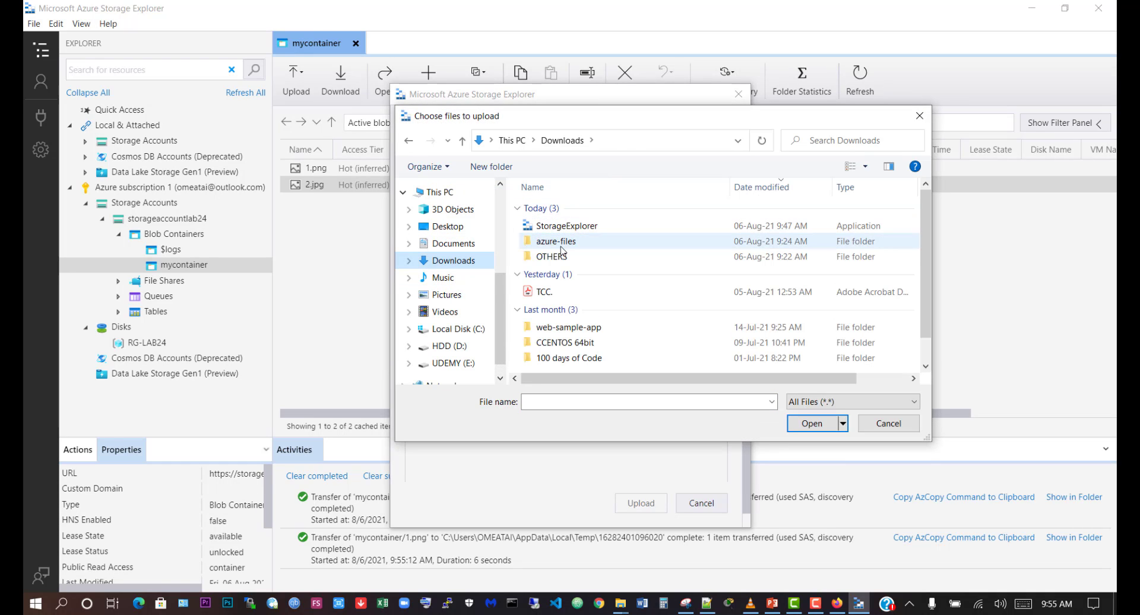
{"action": "double_click", "coordinate": [561, 241]}
{"action": "left_click", "coordinate": [729, 223]}
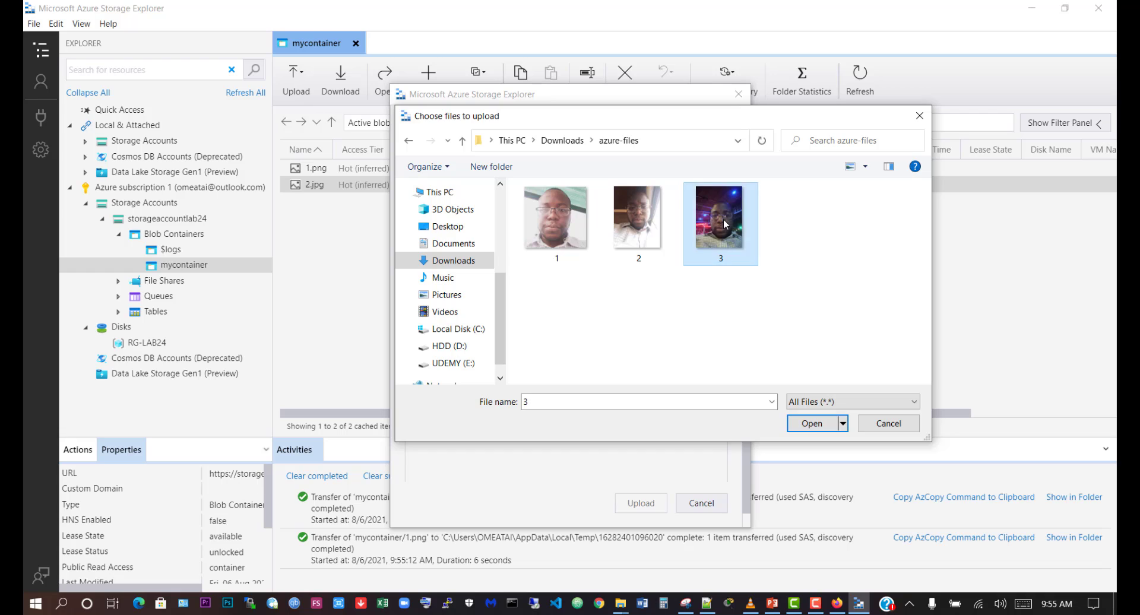
{"action": "double_click", "coordinate": [728, 222]}
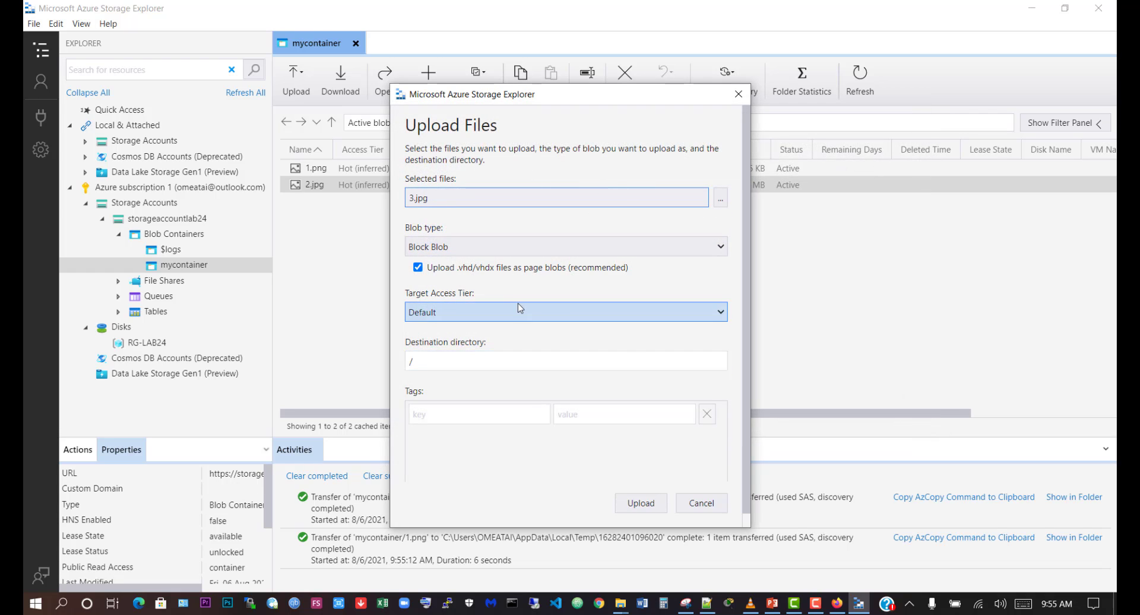
{"action": "left_click", "coordinate": [641, 503]}
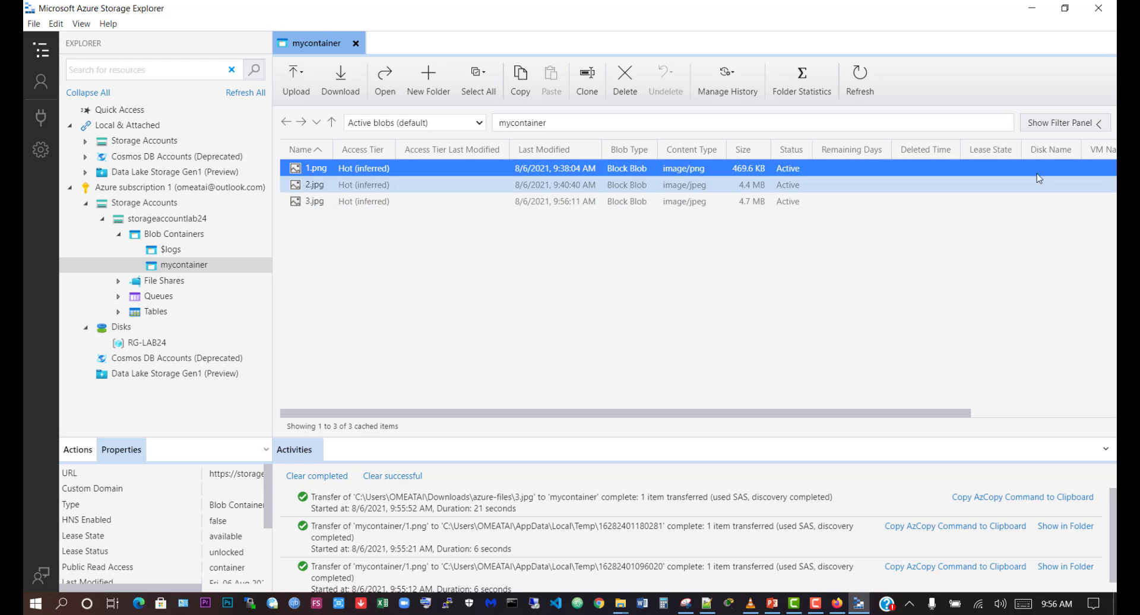
Step: Switch to the Azure portal in the browser and open mycontainer from the containers of storageaccountlab24
{"action": "left_click", "coordinate": [837, 604]}
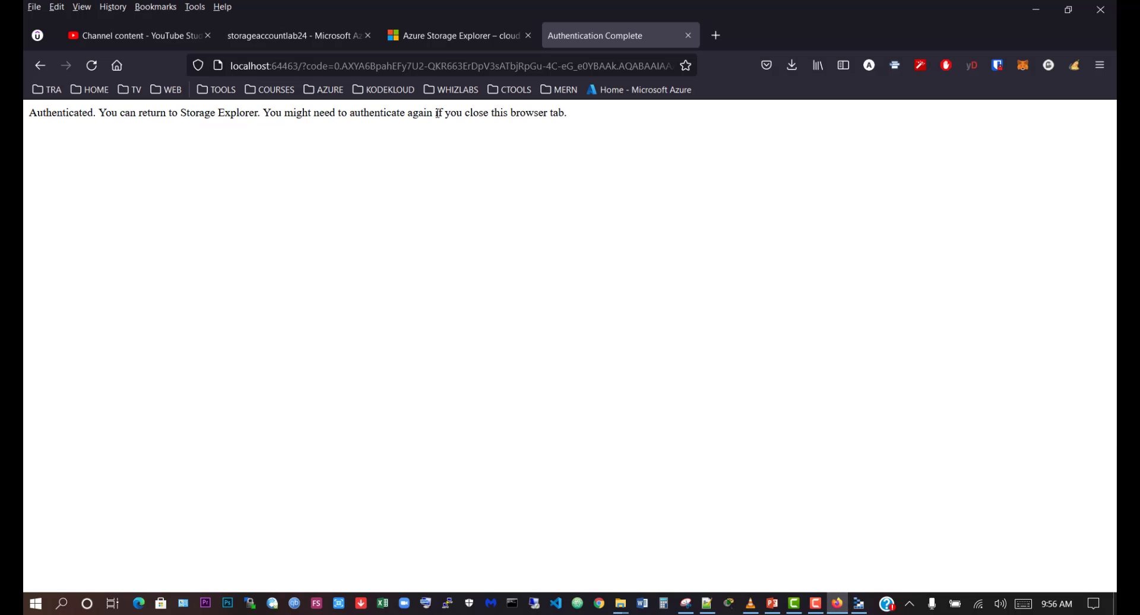
{"action": "left_click", "coordinate": [469, 31]}
{"action": "left_click", "coordinate": [330, 33]}
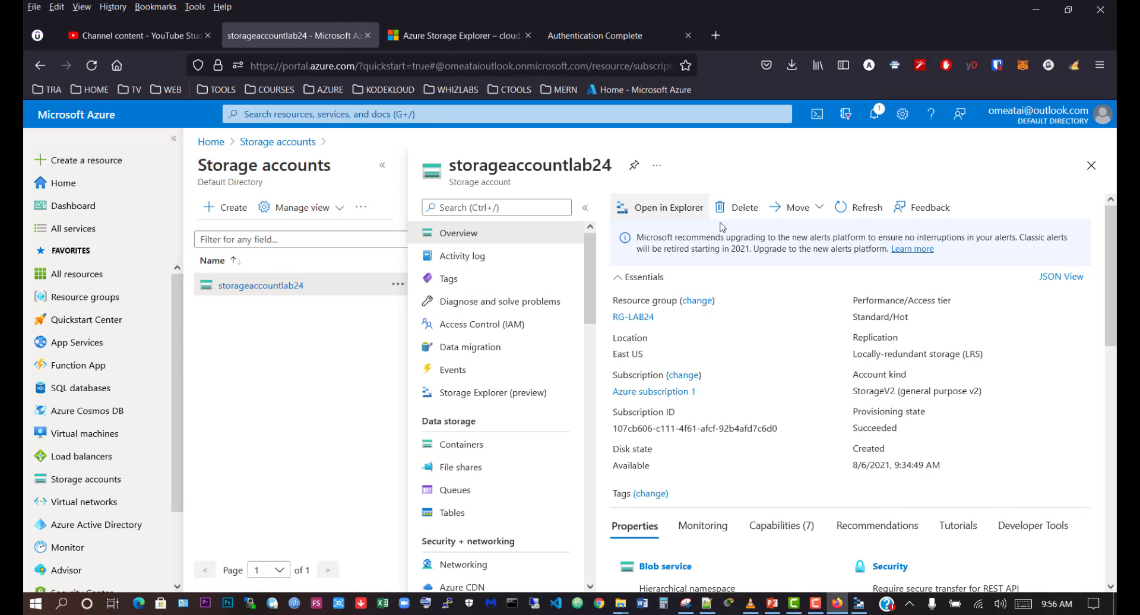
{"action": "left_click", "coordinate": [262, 286]}
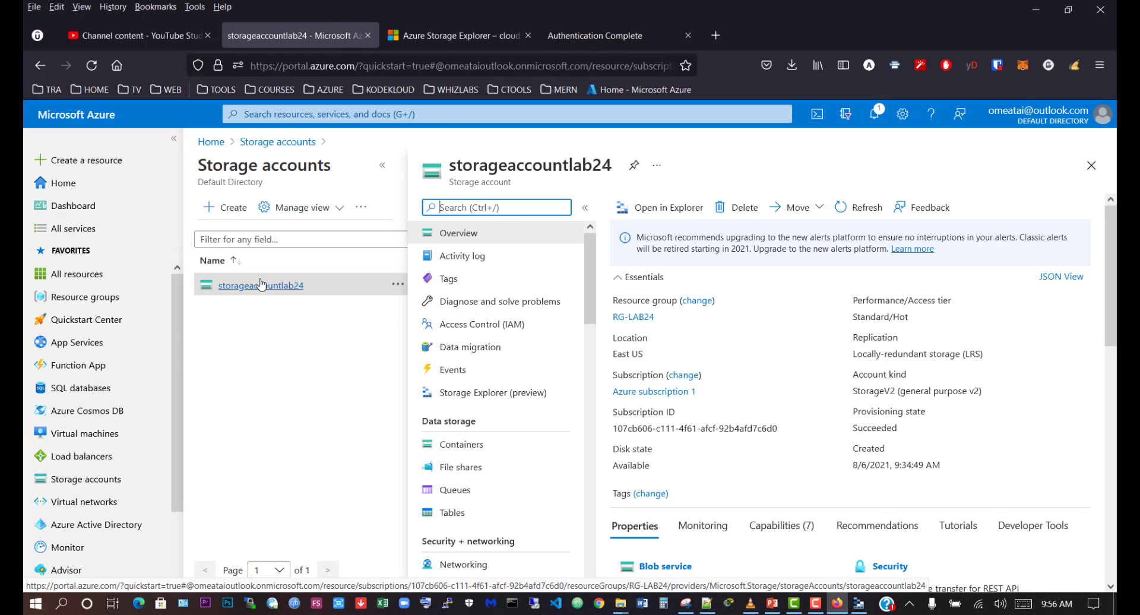
{"action": "left_click", "coordinate": [259, 287]}
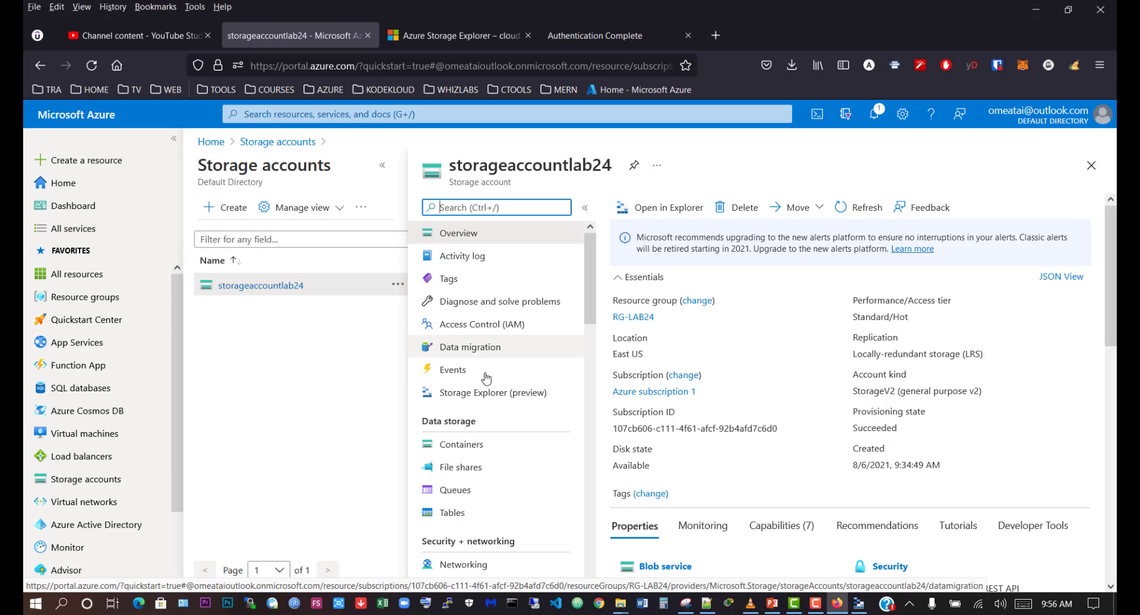
{"action": "left_click", "coordinate": [493, 444]}
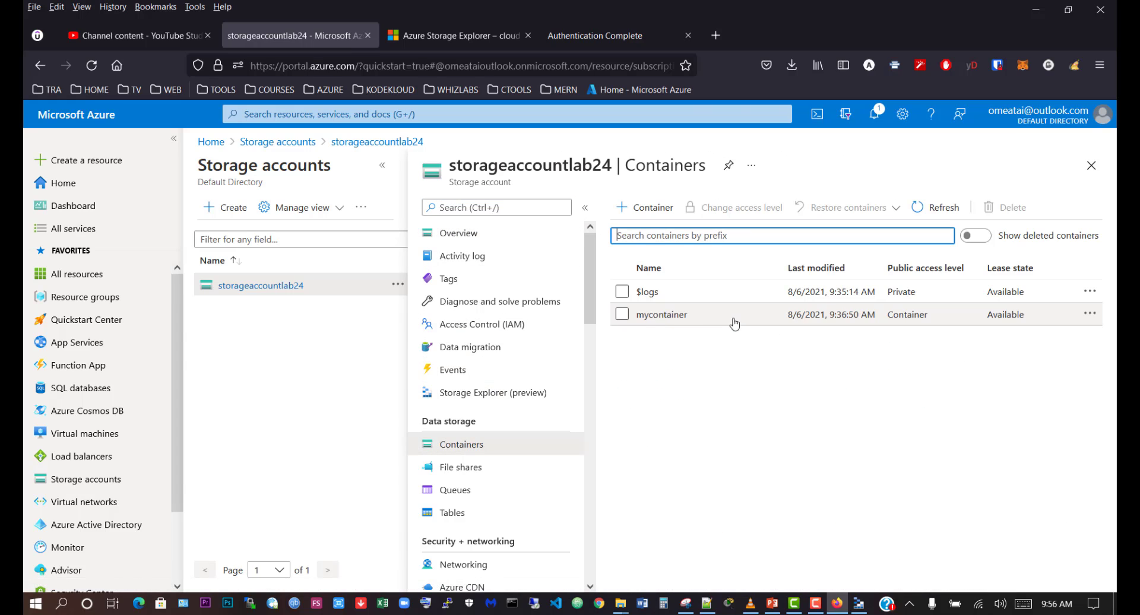
{"action": "left_click", "coordinate": [660, 316]}
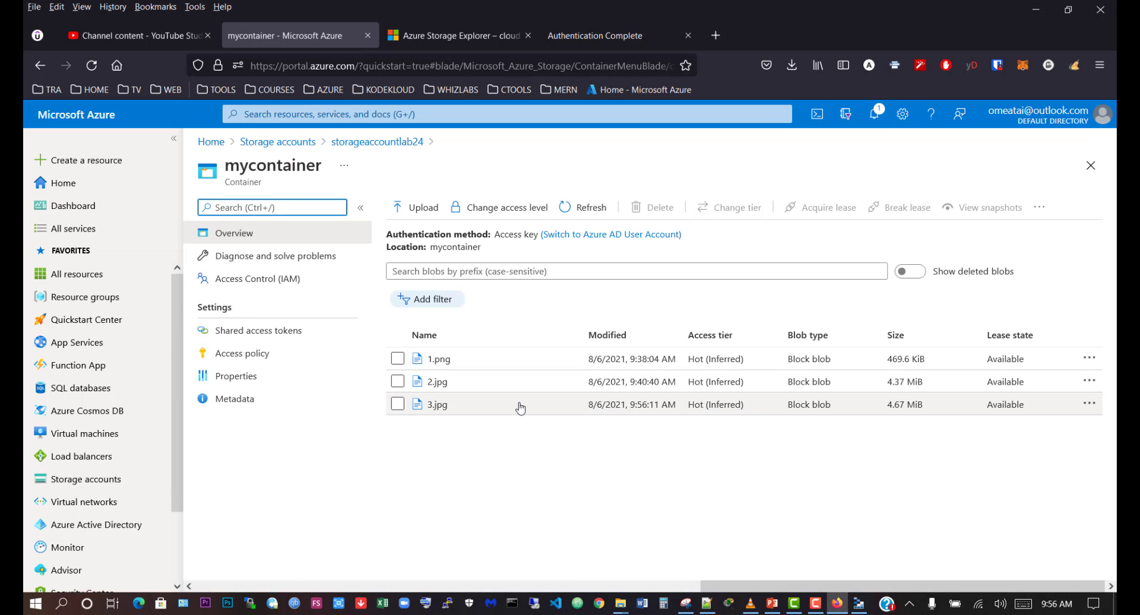
Step: Copy the URL of blob 3.jpg, load it in a new browser tab to check the image, and close the tab and blob details
{"action": "left_click", "coordinate": [433, 405]}
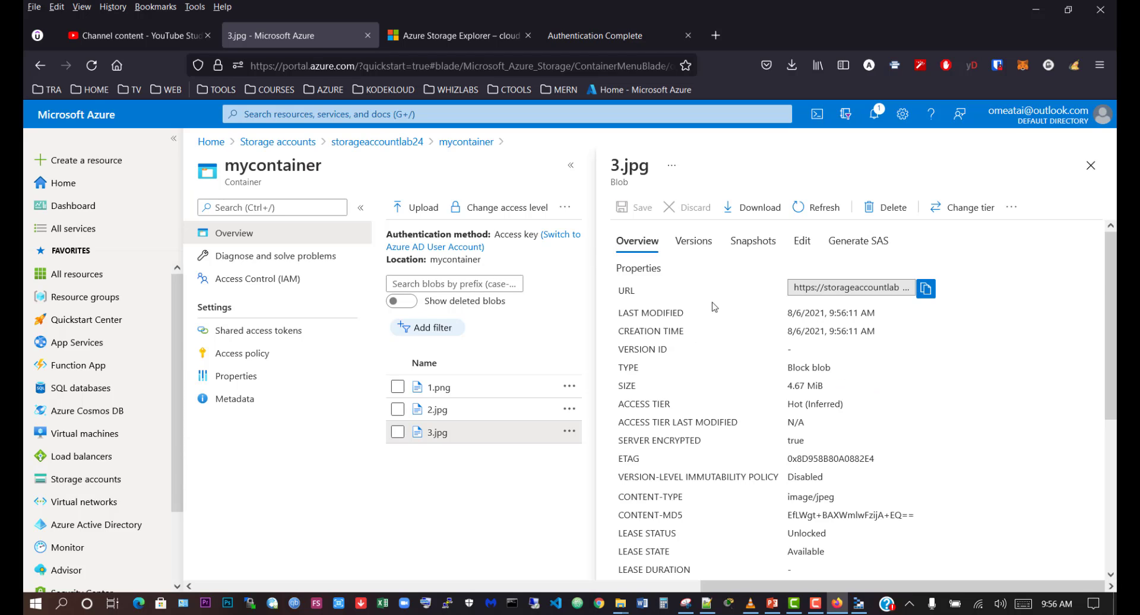
{"action": "left_click", "coordinate": [926, 289]}
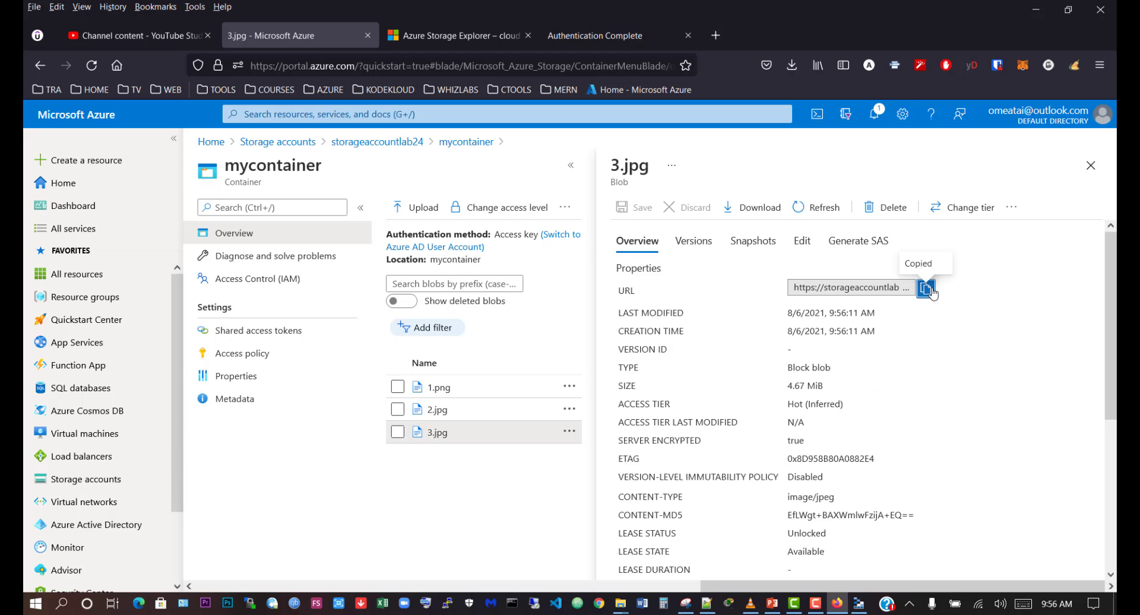
{"action": "left_click", "coordinate": [717, 36]}
{"action": "right_click", "coordinate": [443, 69]}
{"action": "left_click", "coordinate": [484, 201]}
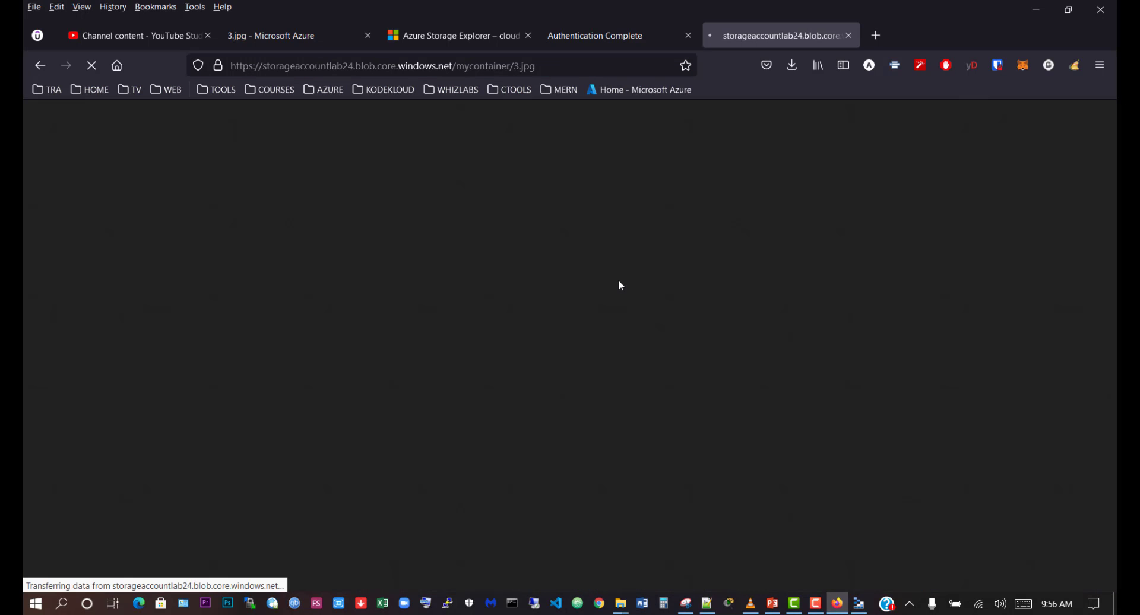
{"action": "right_click", "coordinate": [618, 279]}
{"action": "left_click", "coordinate": [599, 279]}
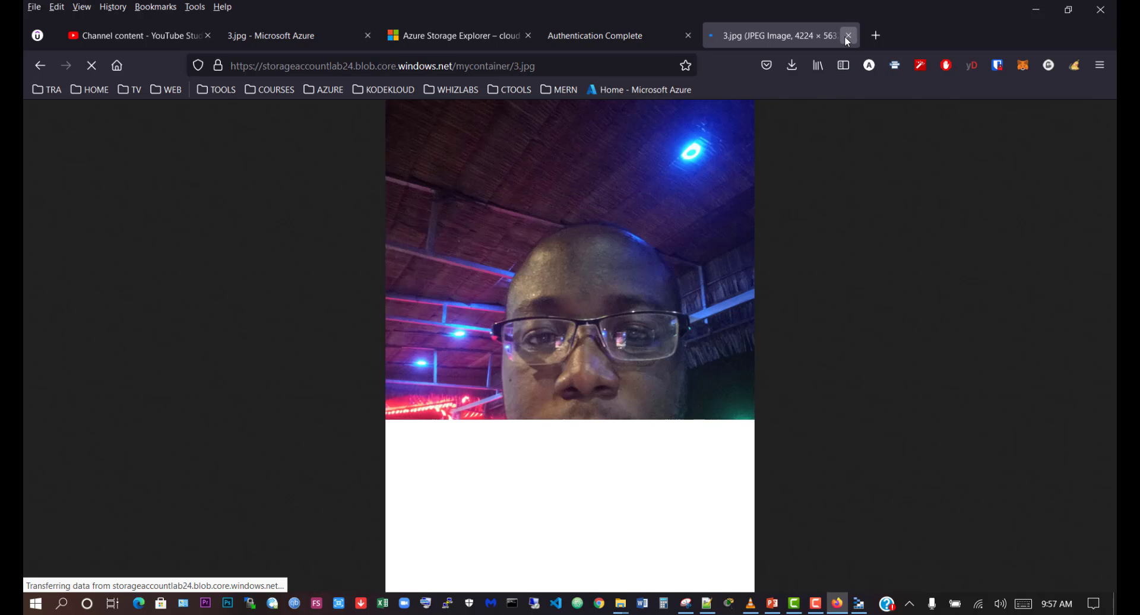
{"action": "left_click", "coordinate": [848, 36]}
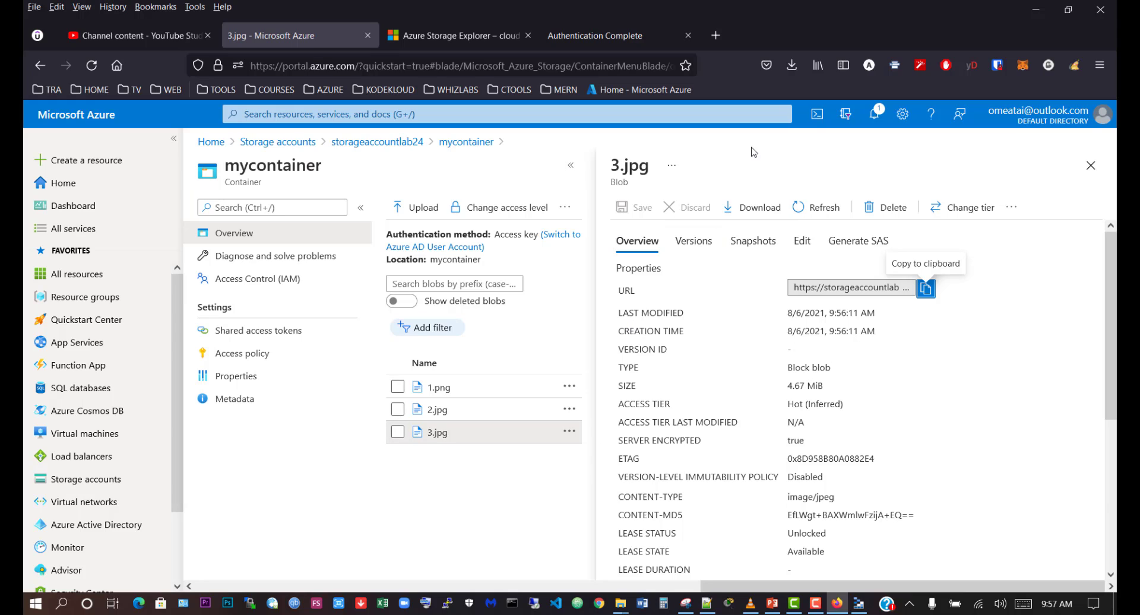
{"action": "left_click", "coordinate": [1091, 165]}
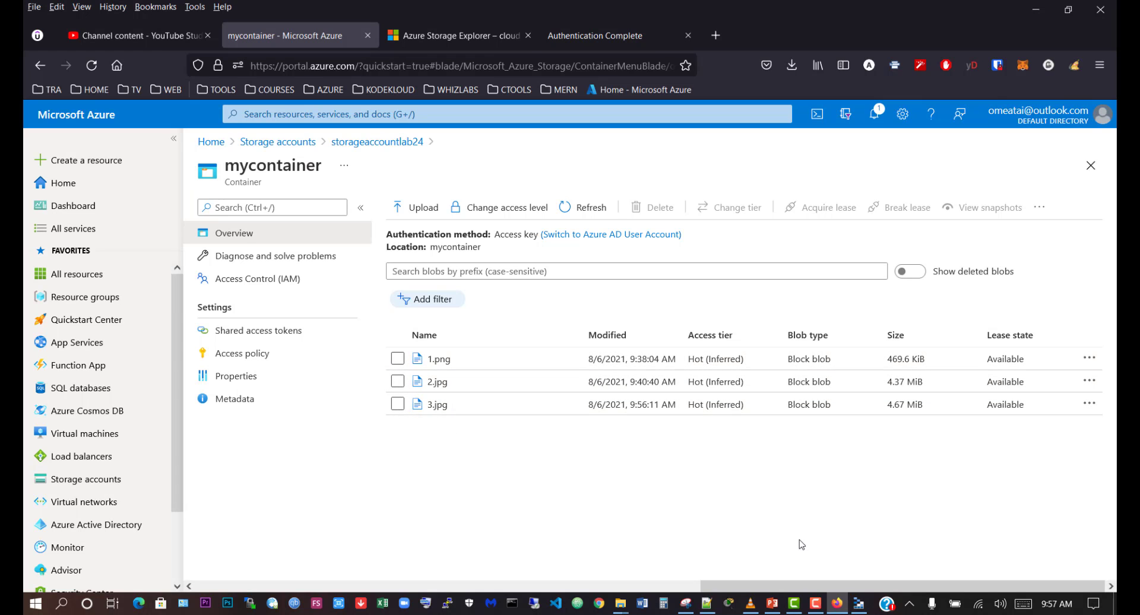
Step: Switch back to Azure Storage Explorer and delete the blobs 1.png and 2.jpg from mycontainer, confirming the deletion
{"action": "left_click", "coordinate": [859, 603]}
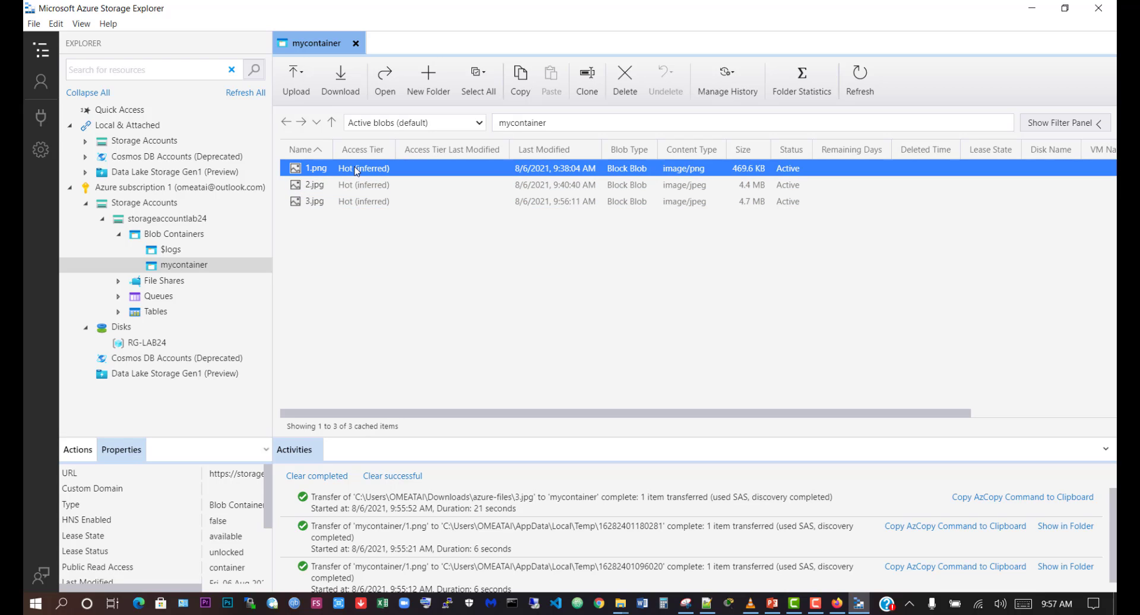
{"action": "left_click", "coordinate": [374, 186], "text": "ctrl"}
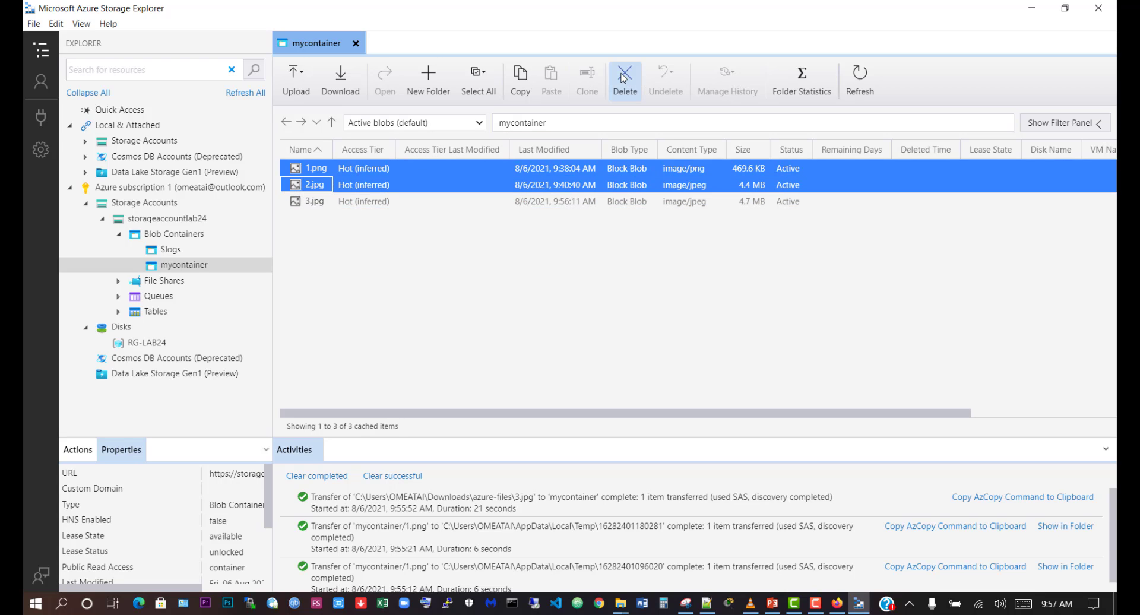
{"action": "left_click", "coordinate": [631, 95]}
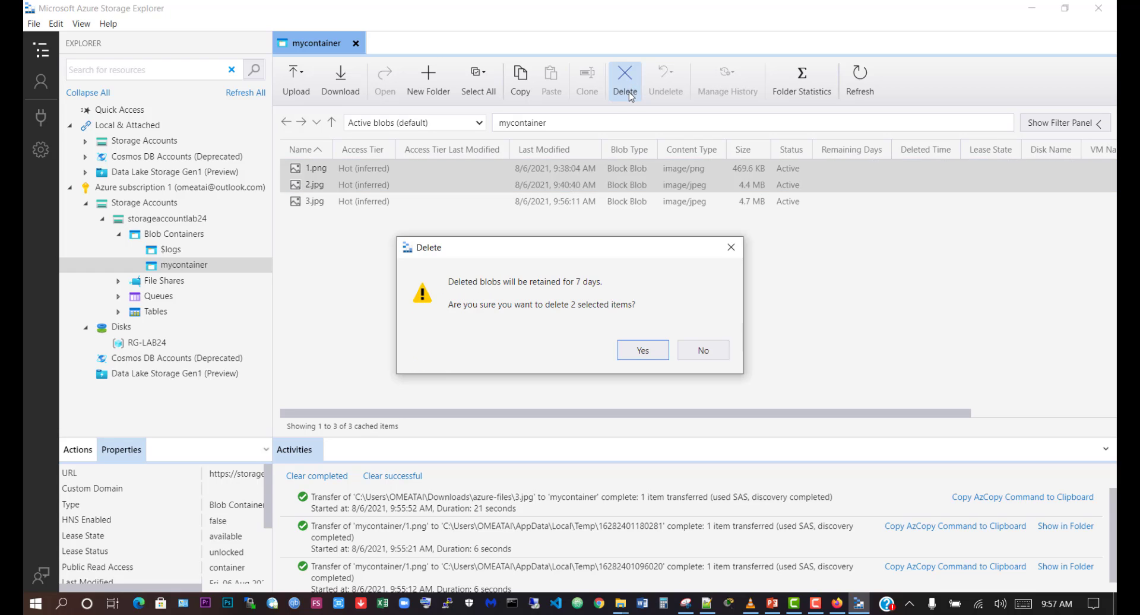
{"action": "left_click", "coordinate": [643, 350]}
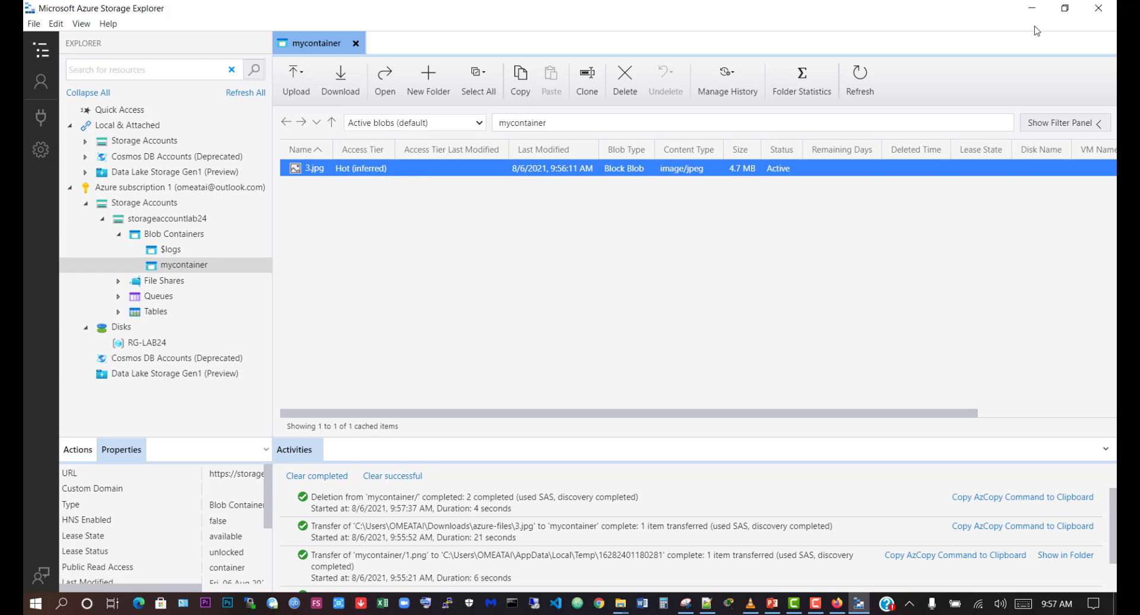
Step: Refresh the blob list of mycontainer in the Azure portal and compare it with the list in Storage Explorer
{"action": "left_click", "coordinate": [1032, 8]}
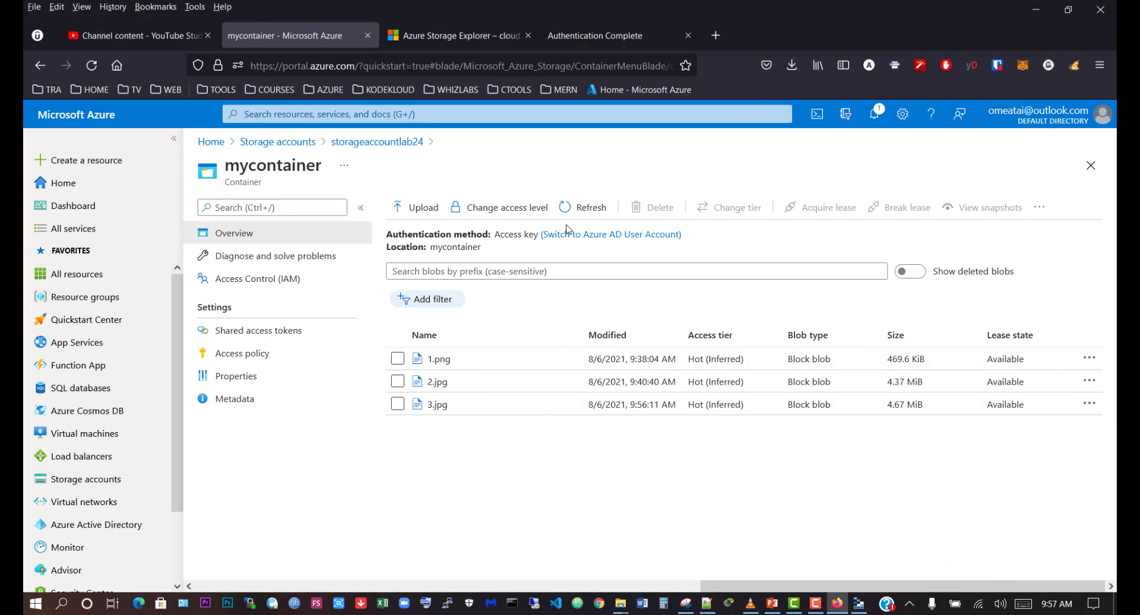
{"action": "left_click", "coordinate": [588, 211]}
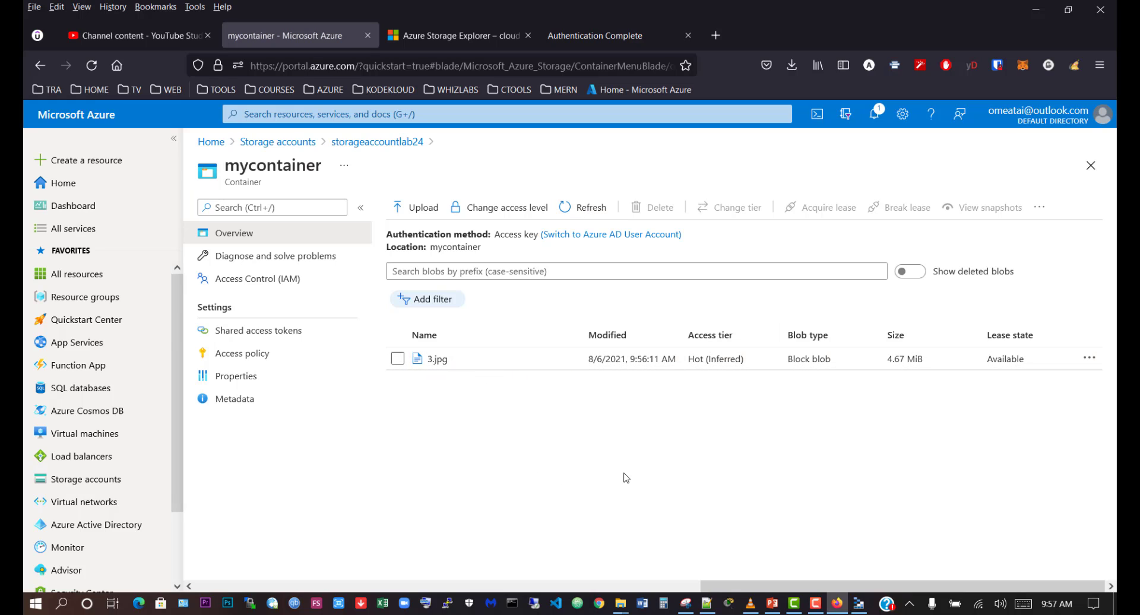
{"action": "left_click", "coordinate": [859, 604]}
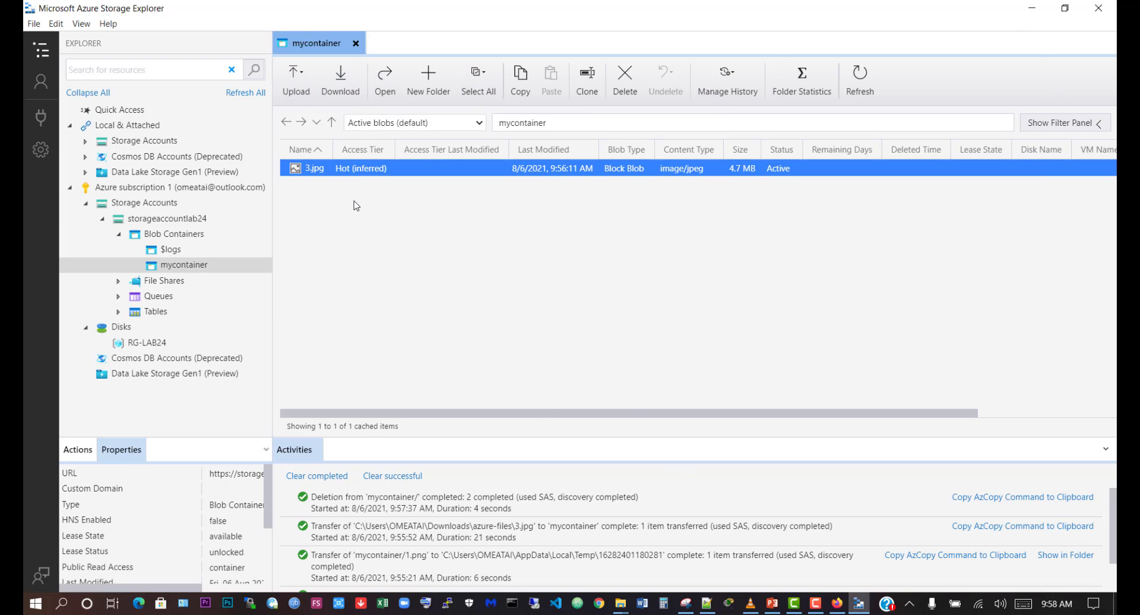
{"action": "left_click", "coordinate": [837, 604]}
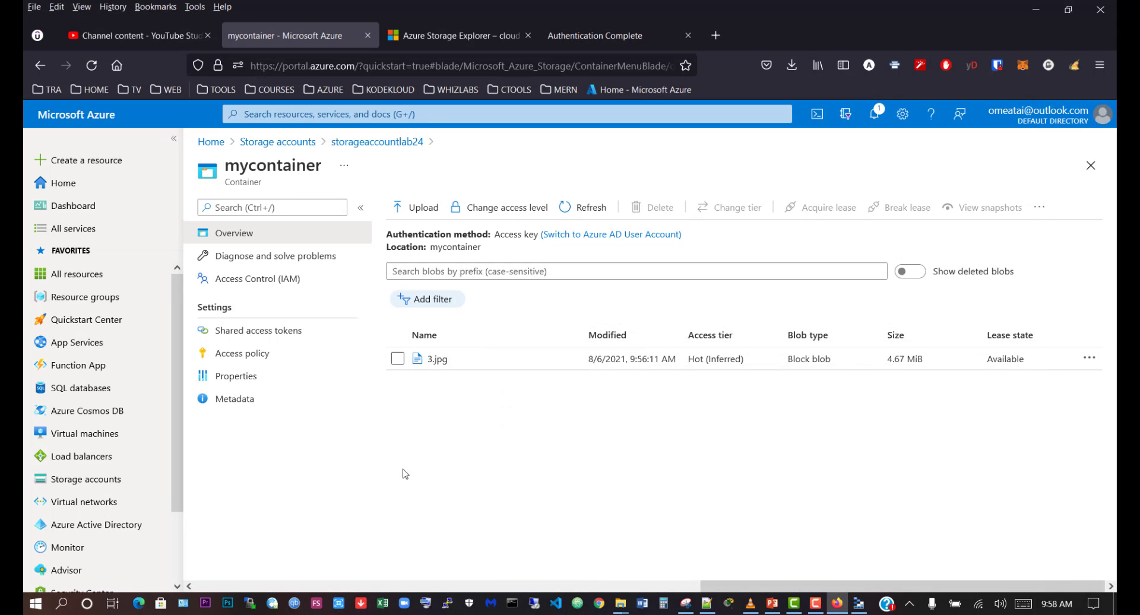